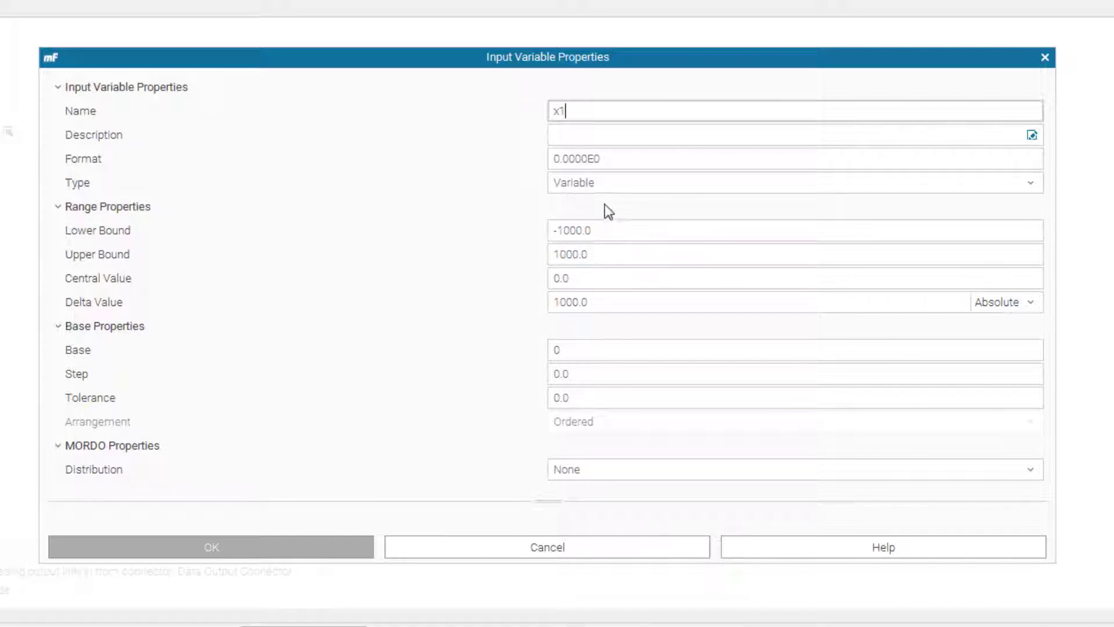
# Set x1's lower bound to 0 and upper bound to 1, and duplicate the input variable for x2 and x3.
pyautogui.click(596, 229)
pyautogui.write('0')
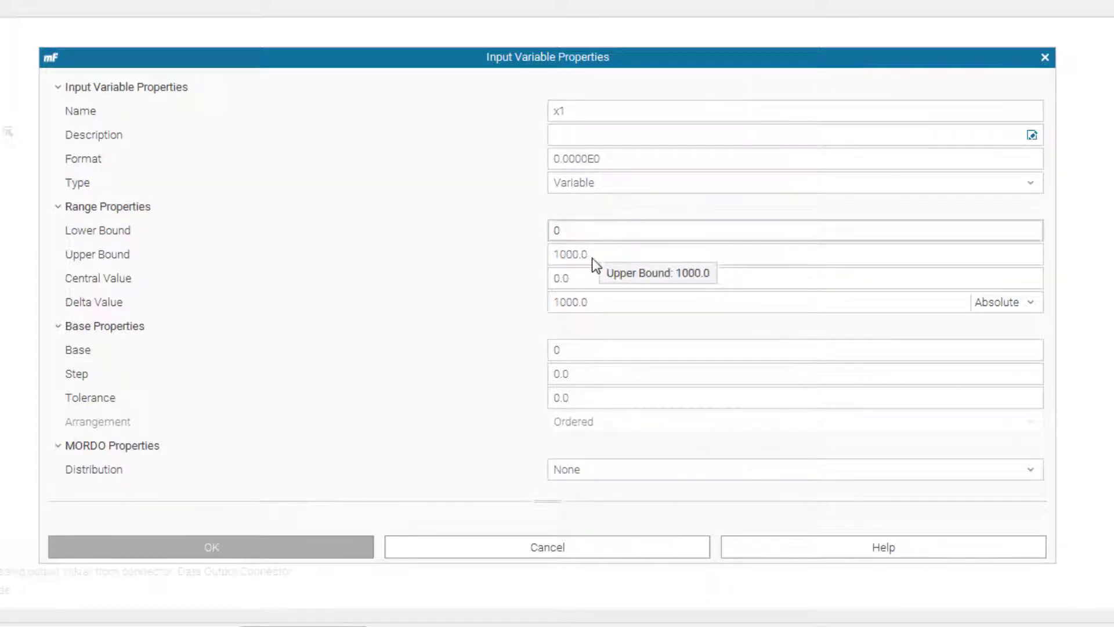
pyautogui.click(592, 255)
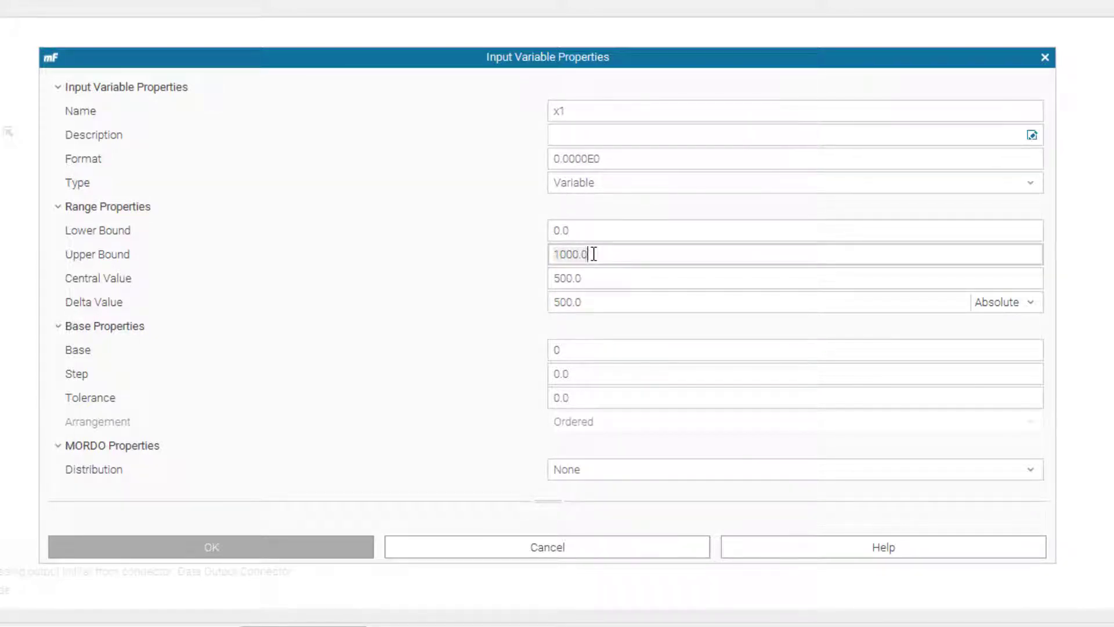
pyautogui.write('1')
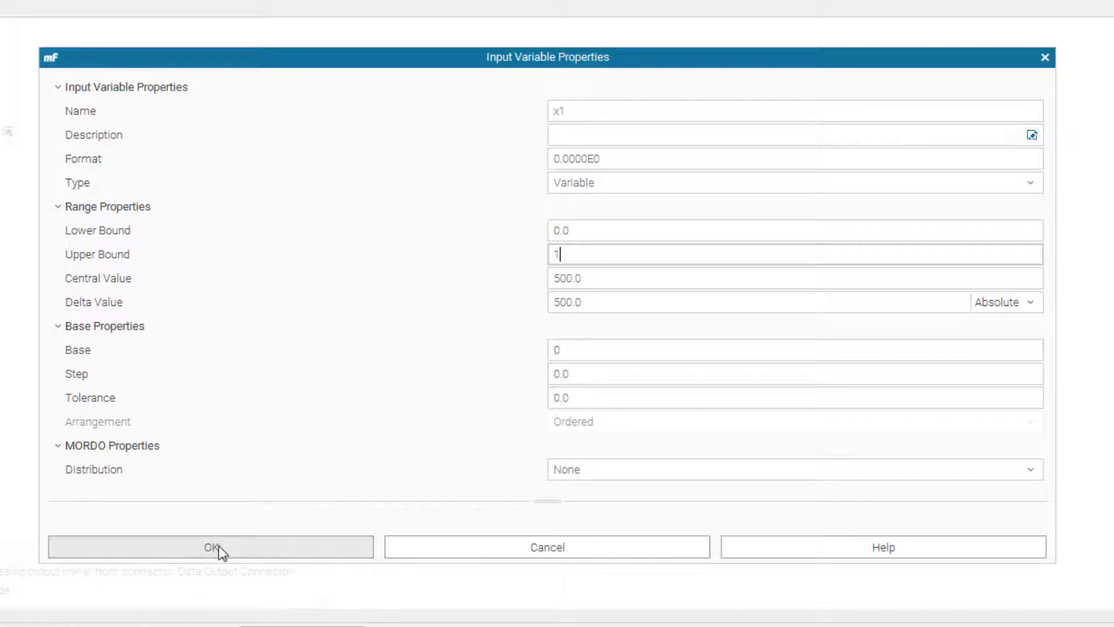
pyautogui.click(219, 548)
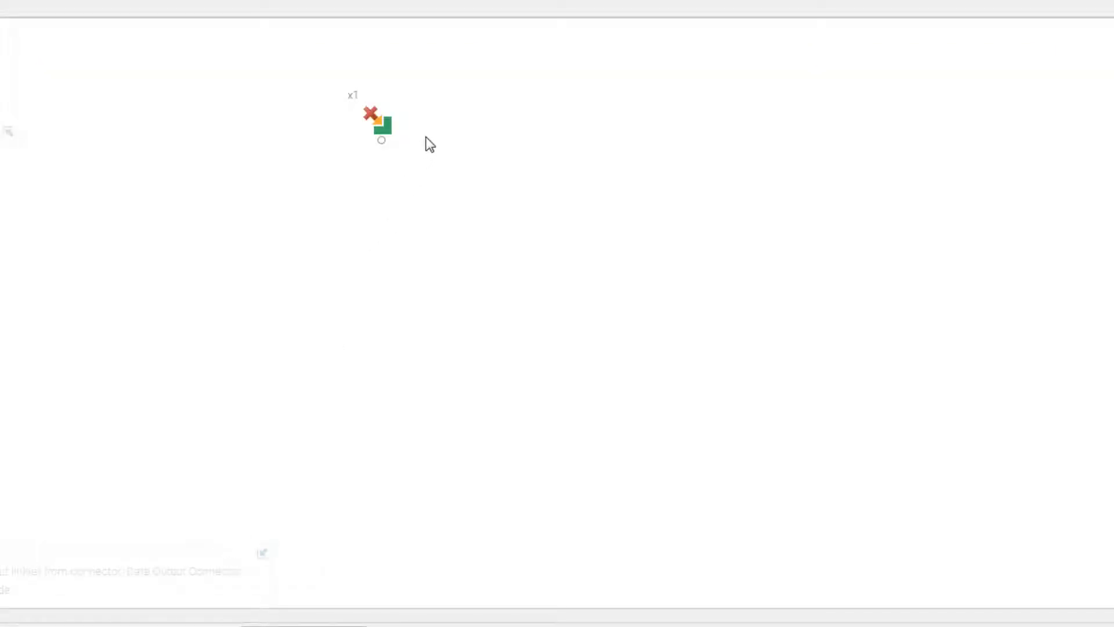
pyautogui.hotkey('ctrl', 'v')
pyautogui.hotkey('ctrl', 'v')
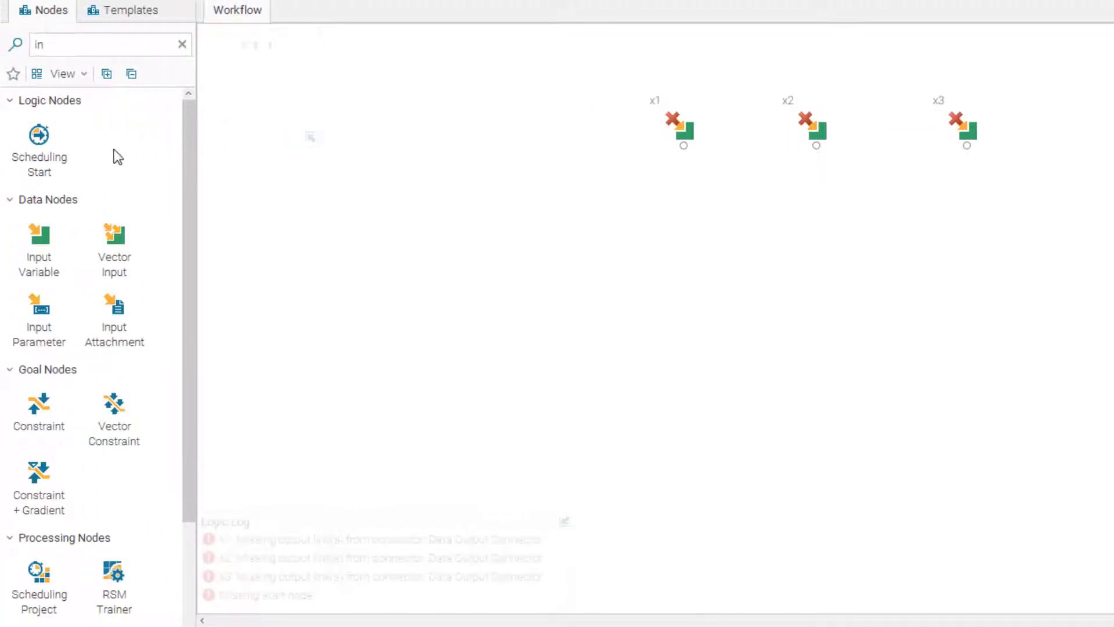
# Find the Output Variable node in the node library and add one named f1 below the input variables.
pyautogui.click(139, 45)
pyautogui.press('BackSpace')
pyautogui.press('BackSpace')
pyautogui.write('ou')
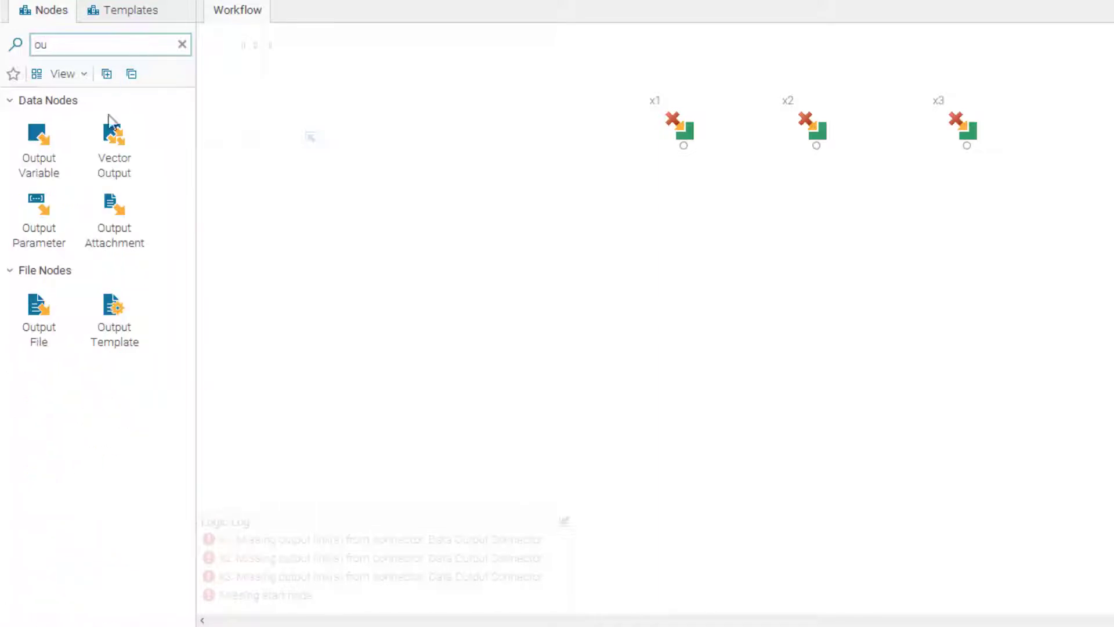
pyautogui.moveTo(51, 139); pyautogui.dragTo(709, 413)
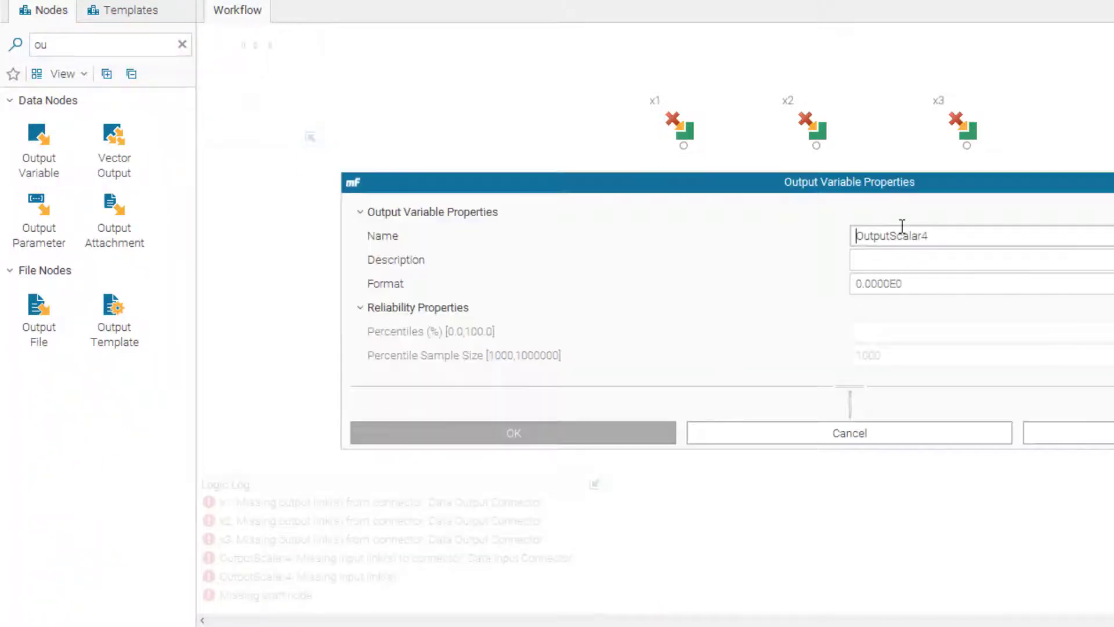
pyautogui.write('f1')
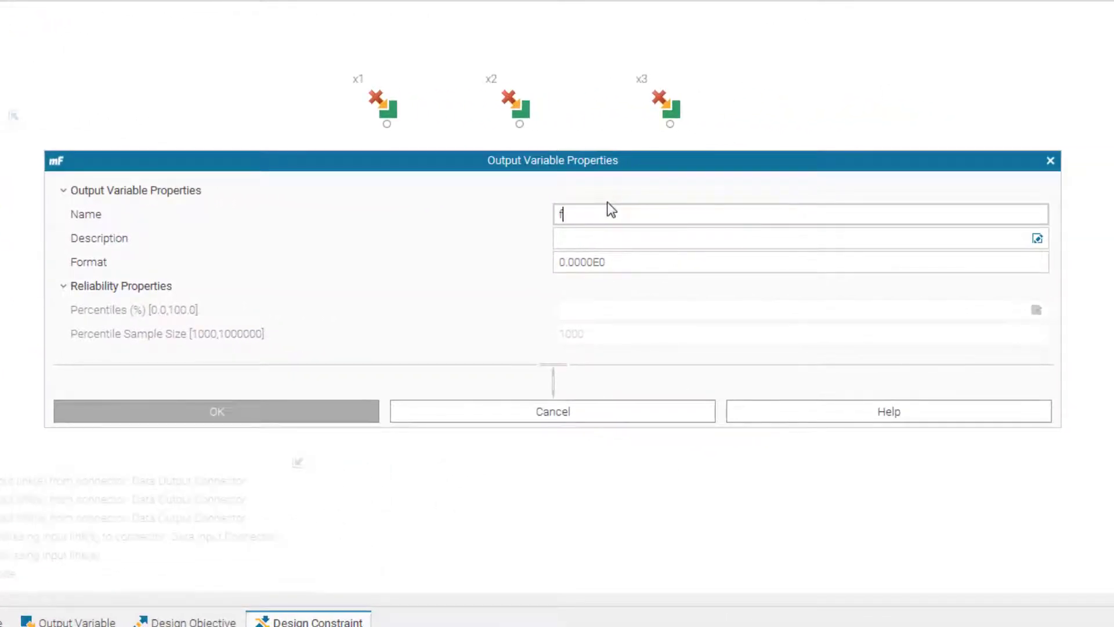
pyautogui.click(307, 416)
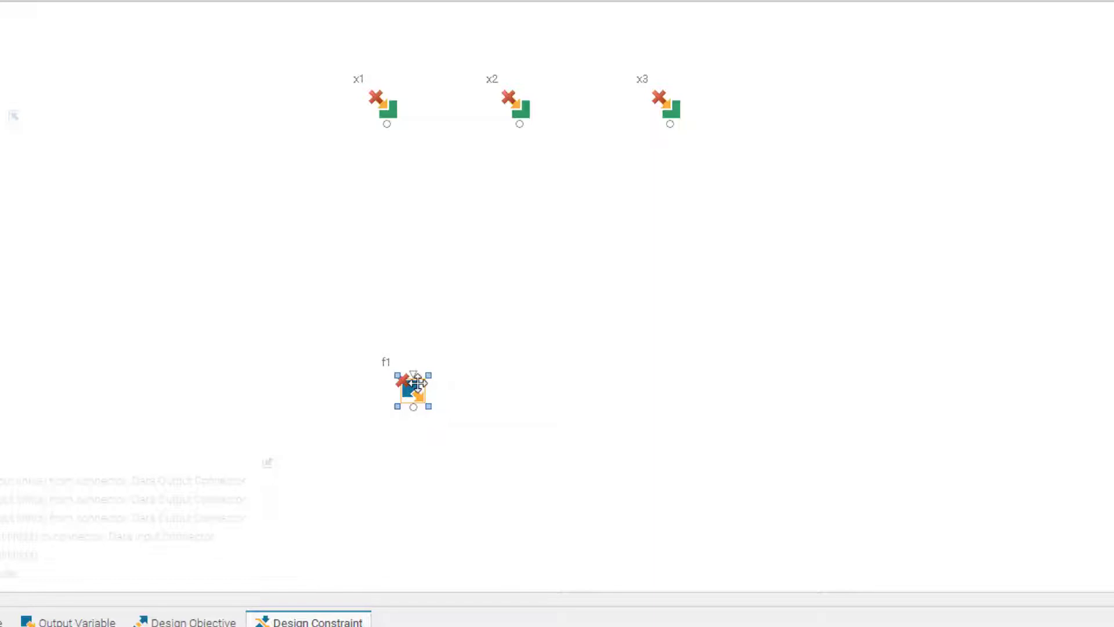
# Duplicate the f1 output variable, place the copy beside it and rename it f2.
pyautogui.hotkey('ctrl', 'c')
pyautogui.hotkey('ctrl', 'v')
pyautogui.moveTo(479, 401); pyautogui.dragTo(531, 389)
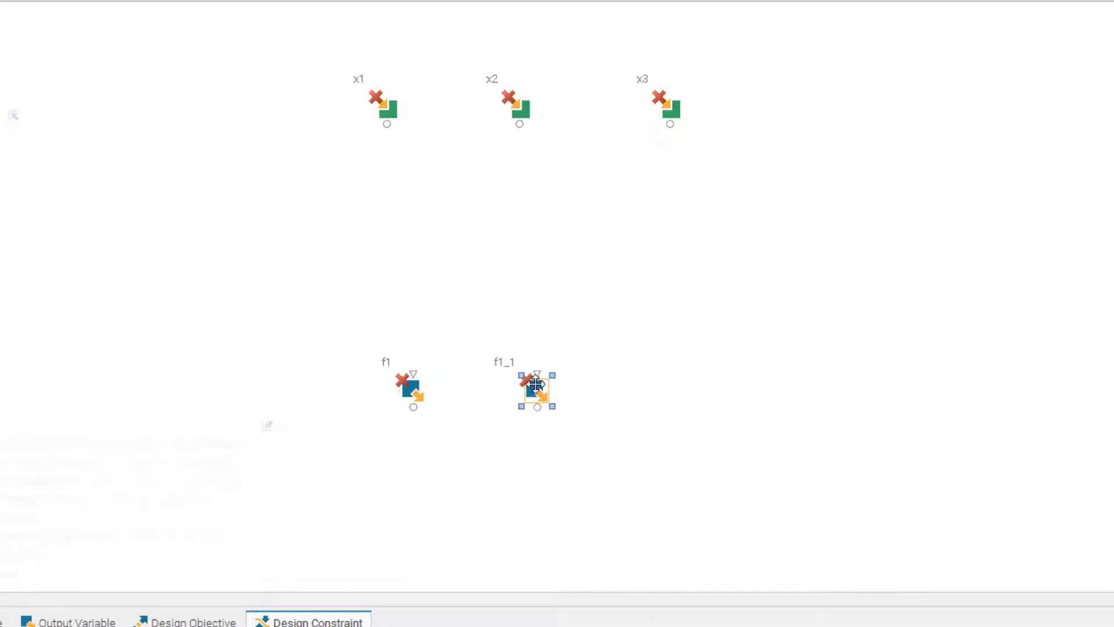
pyautogui.doubleClick(530, 388)
pyautogui.click(588, 212)
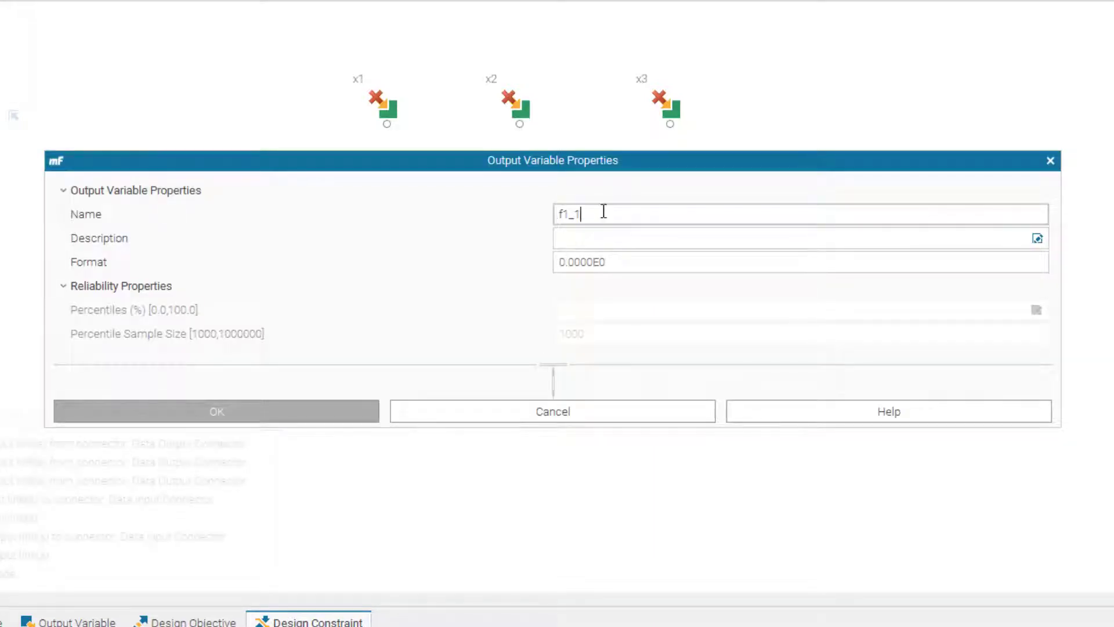
pyautogui.press('BackSpace')
pyautogui.press('BackSpace')
pyautogui.click(336, 412)
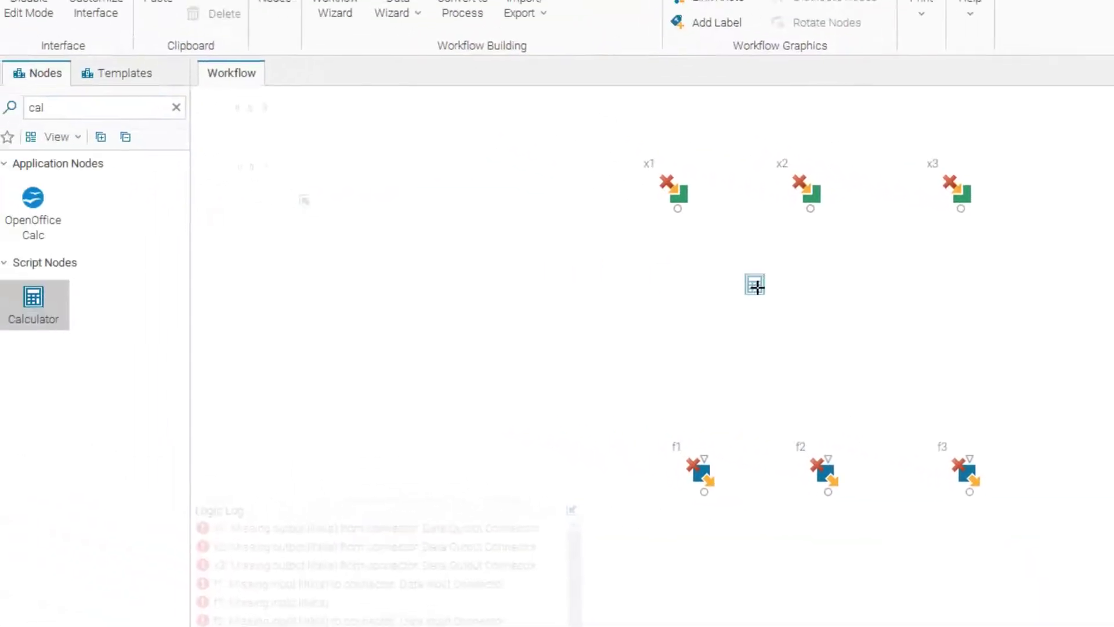
# Add a Calculator node between the variable rows, linking x1, x2 and x3 to its input and its output to f1, f2 and f3.
pyautogui.moveTo(456, 200); pyautogui.dragTo(537, 241)
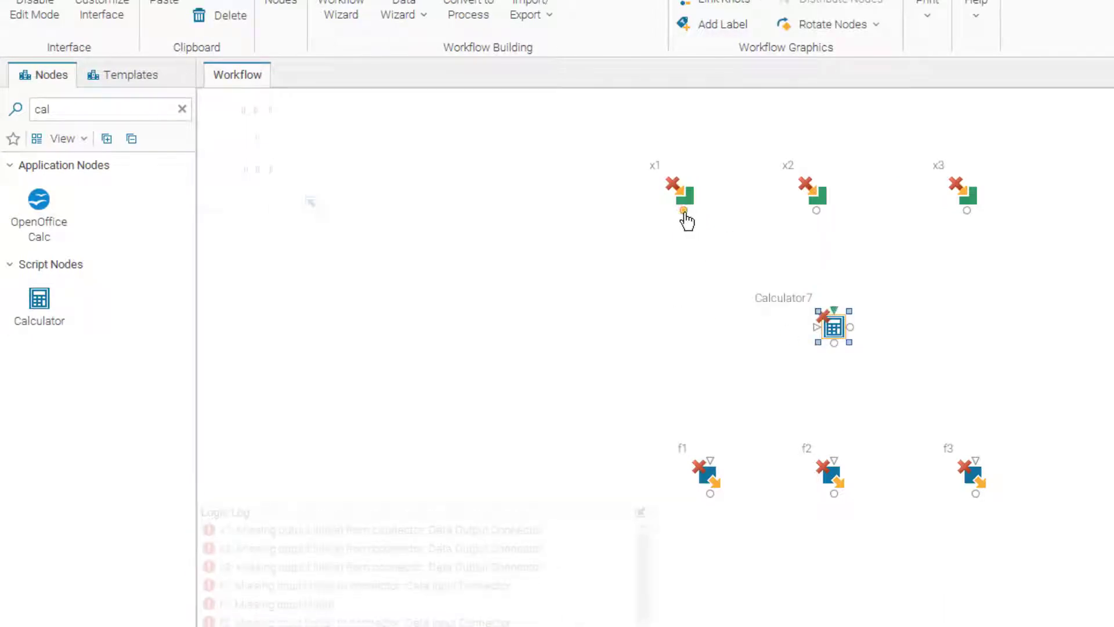
pyautogui.moveTo(684, 212); pyautogui.dragTo(834, 325)
pyautogui.moveTo(815, 213); pyautogui.dragTo(834, 325)
pyautogui.moveTo(967, 212); pyautogui.dragTo(711, 467)
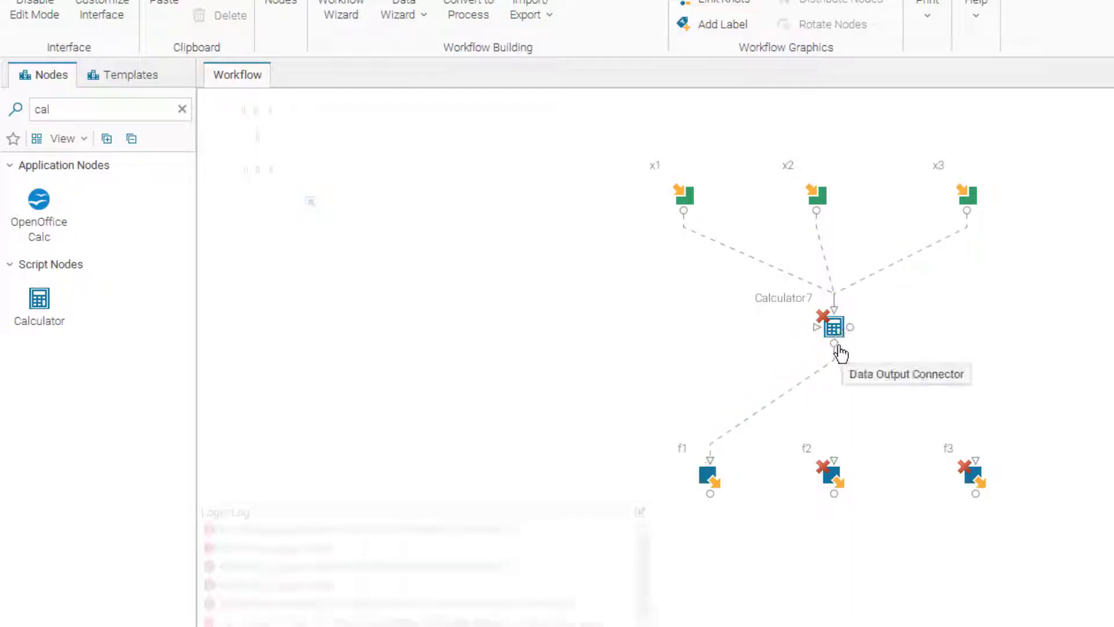
pyautogui.moveTo(834, 347); pyautogui.dragTo(975, 461)
# Open the calculator's expression editor and enter the start of the g function, g(x3)=100*(0.5+x3-cos.
pyautogui.click(831, 325)
pyautogui.doubleClick(527, 268)
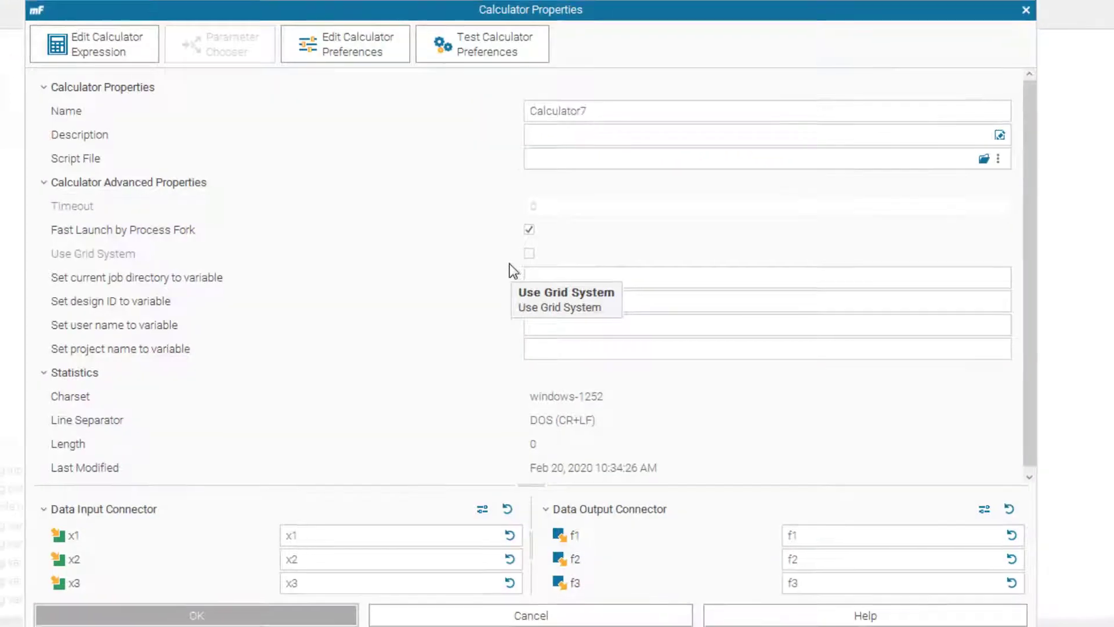
pyautogui.click(148, 74)
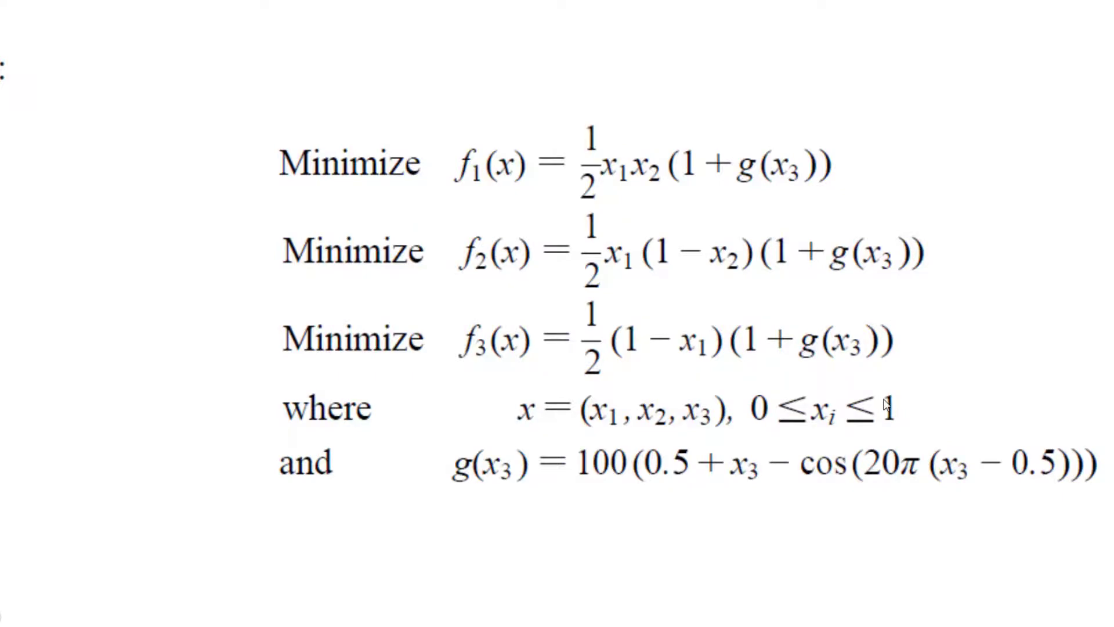
pyautogui.hotkey('alt', 'Tab')
pyautogui.write('x')
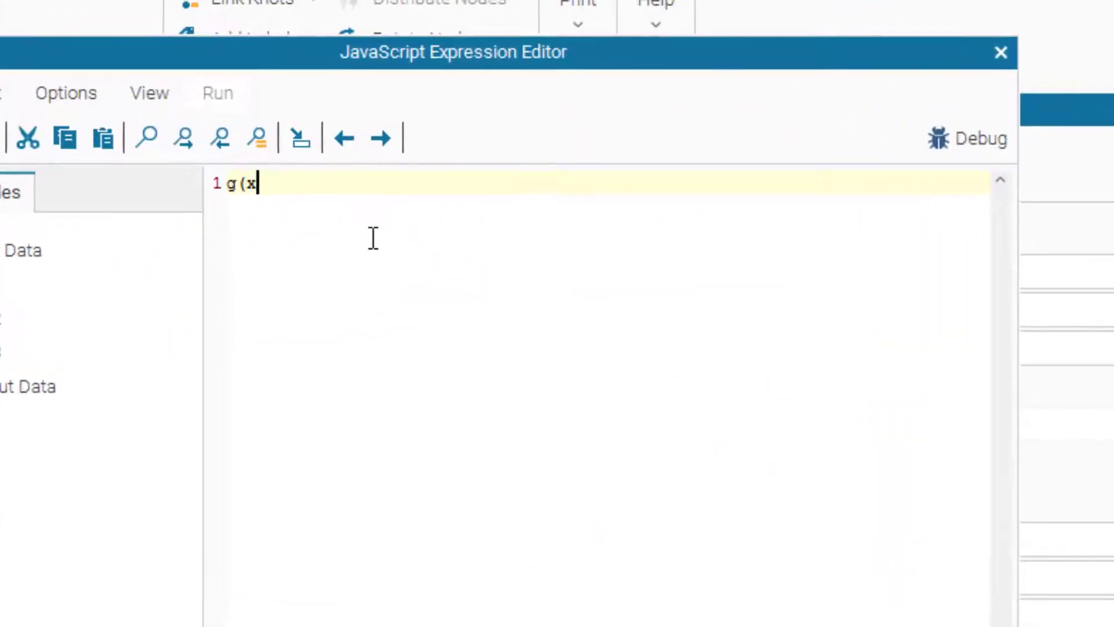
pyautogui.write('3)=')
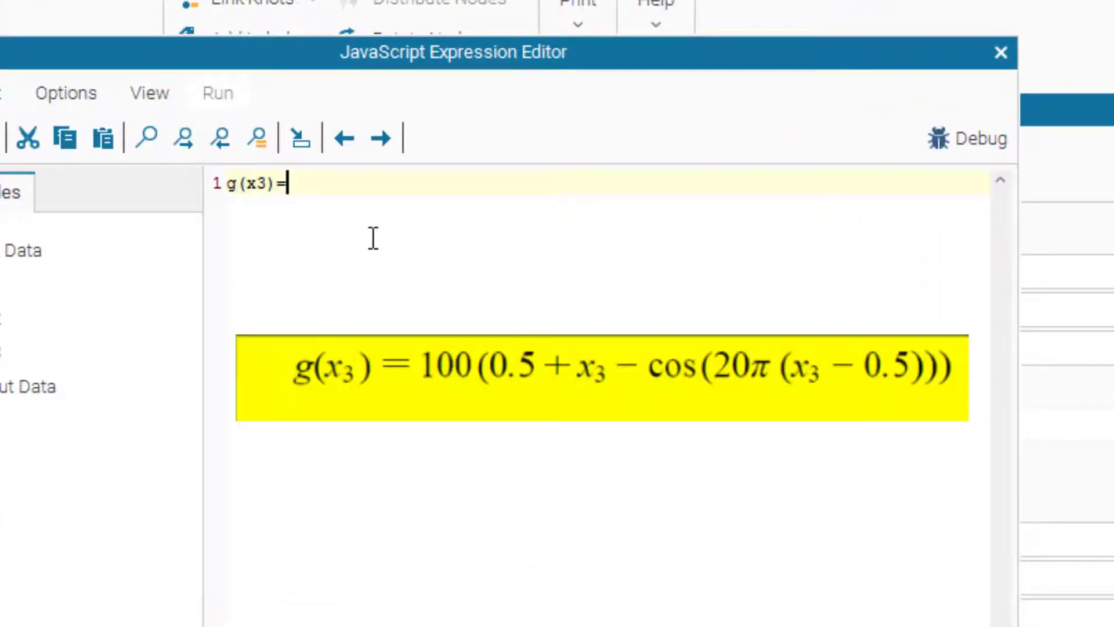
pyautogui.write('100*(0.')
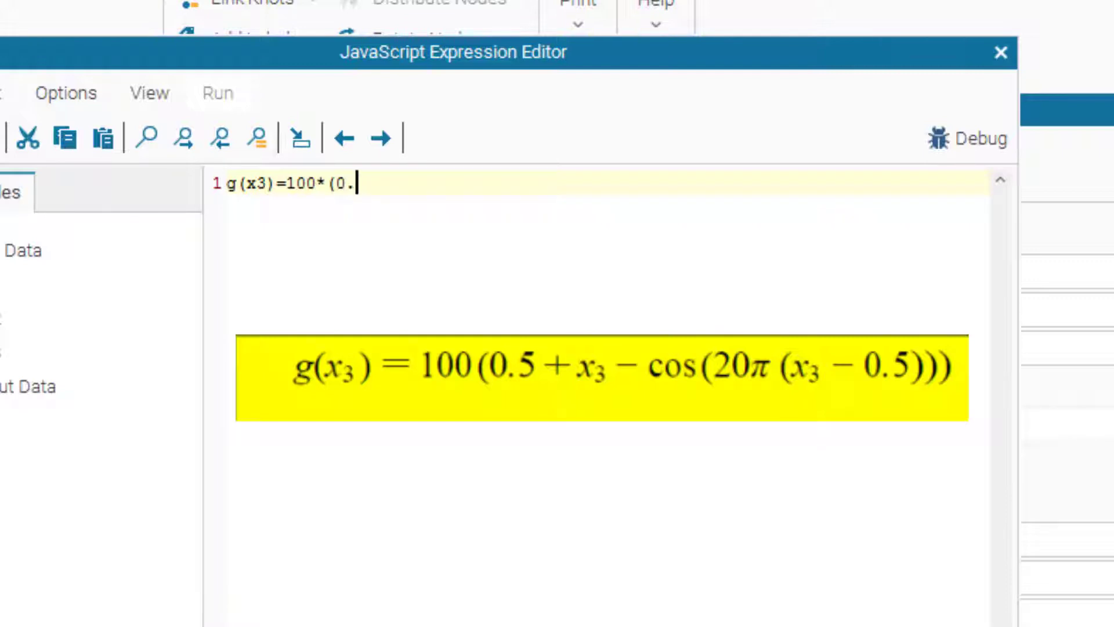
pyautogui.write('5+x3-cos')
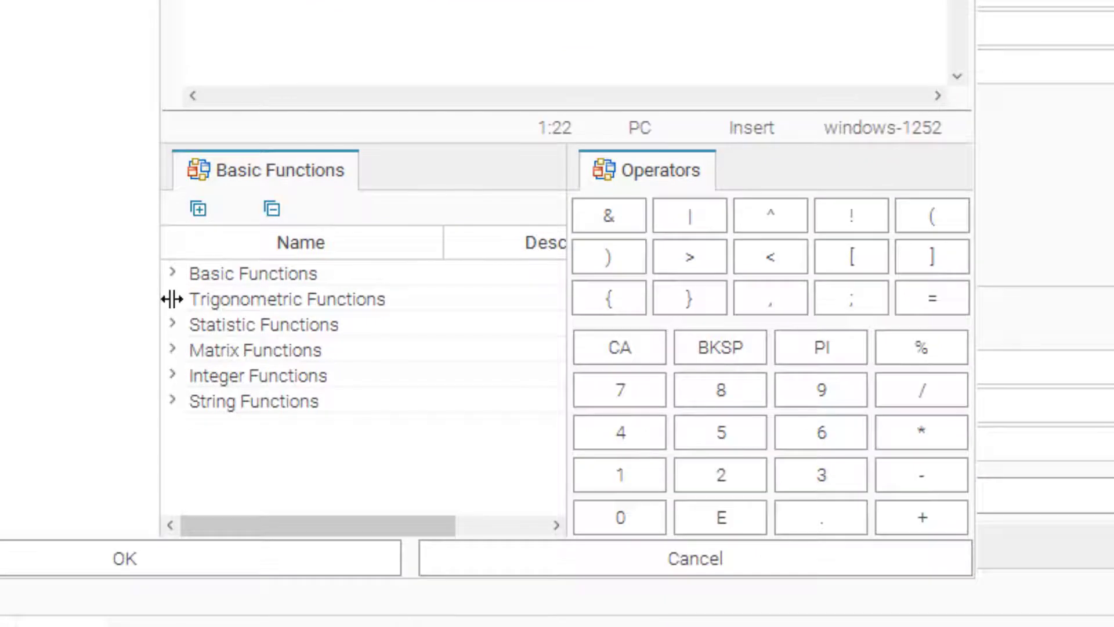
# Look up the cos function among the expression editor's trigonometric functions.
pyautogui.click(201, 307)
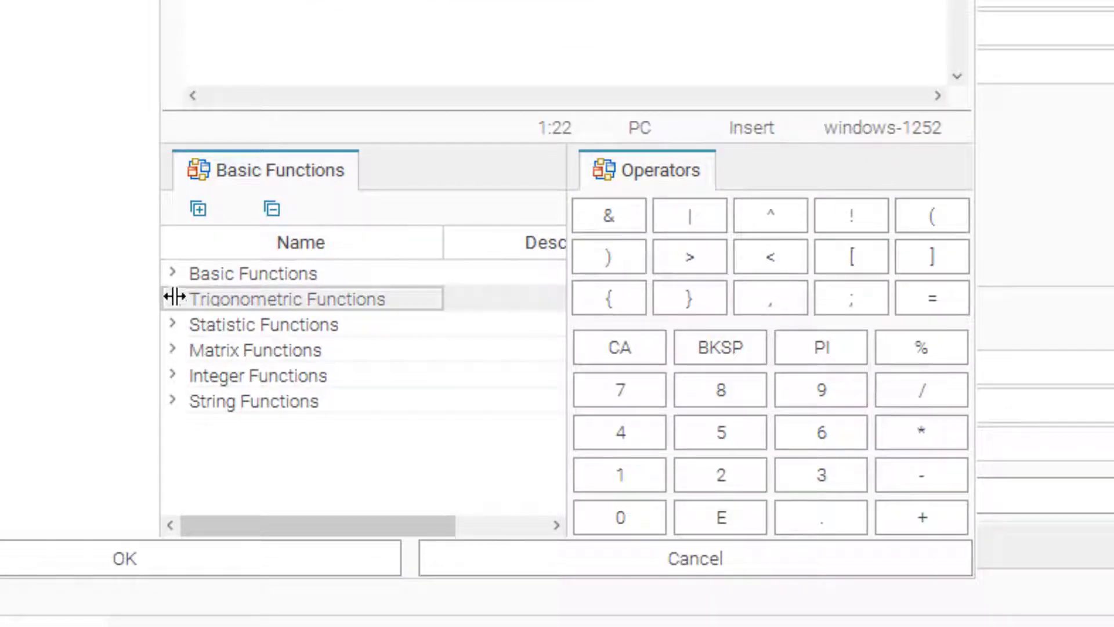
pyautogui.doubleClick(197, 299)
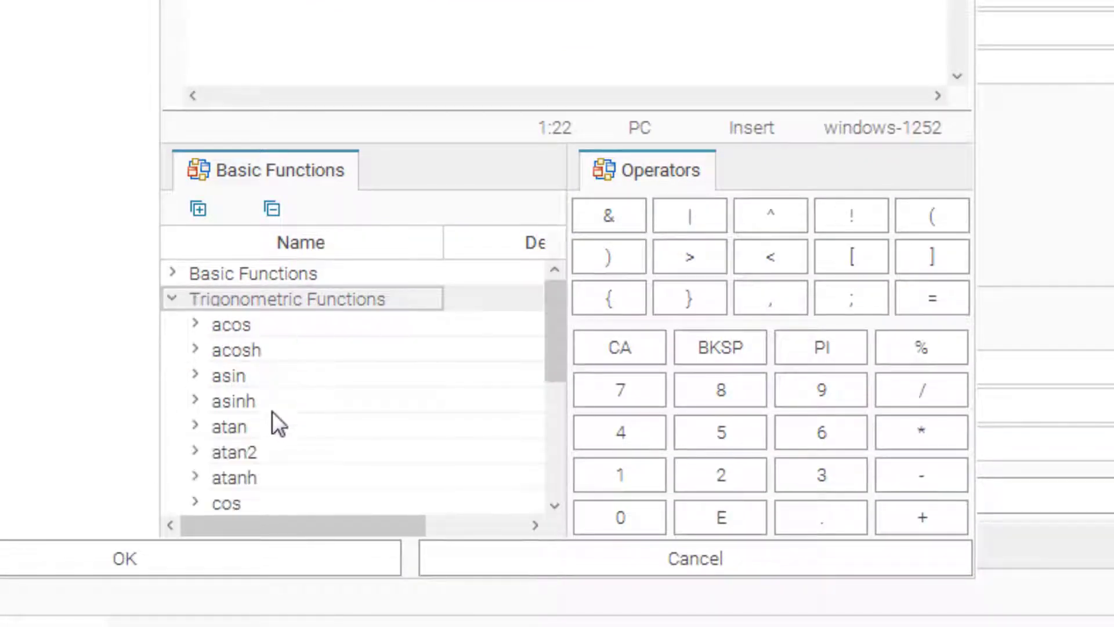
pyautogui.doubleClick(226, 503)
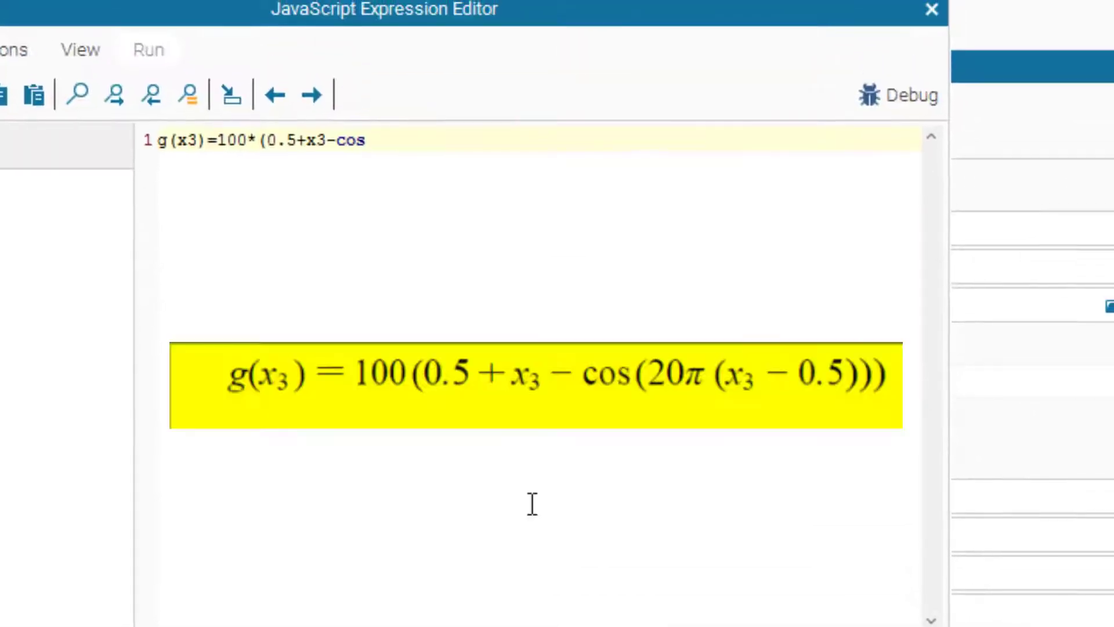
# Complete the g line with (20*pi(x3-0.5))), continue the script after f1=0.5*x1*x2*(1+g), and leave the calculator properties.
pyautogui.write('20')
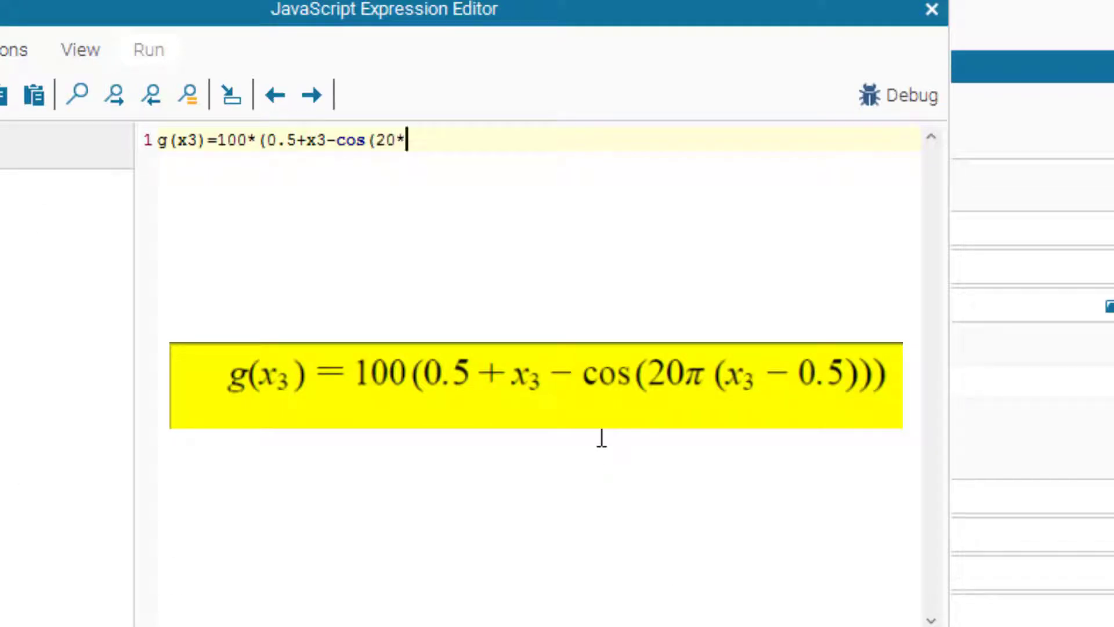
pyautogui.write('*pi(x3-0')
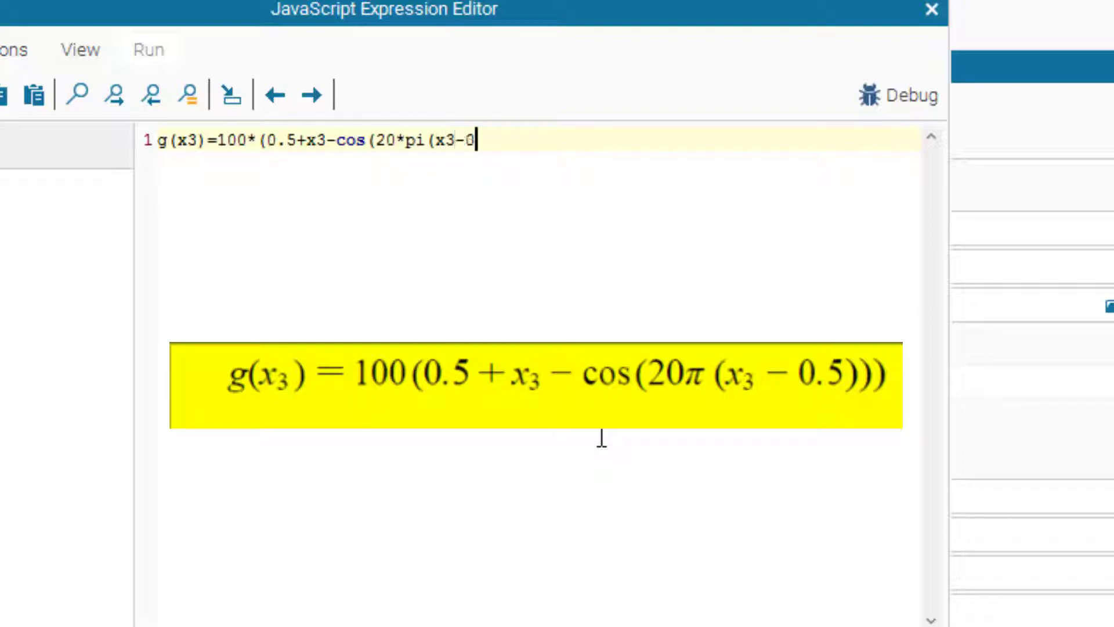
pyautogui.write('.5)))')
pyautogui.press('Return')
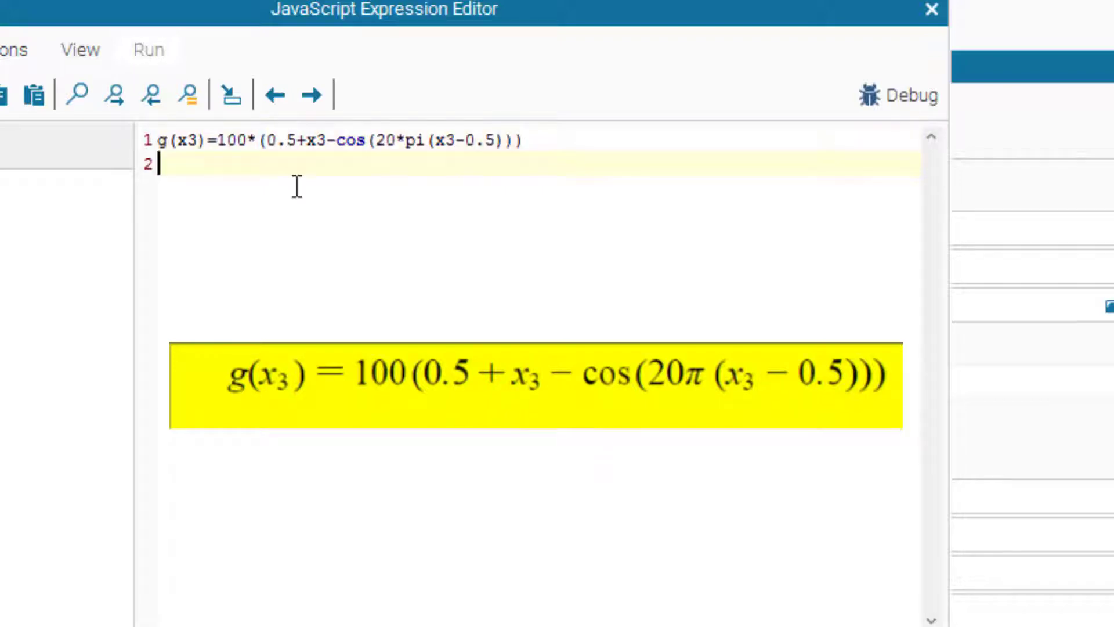
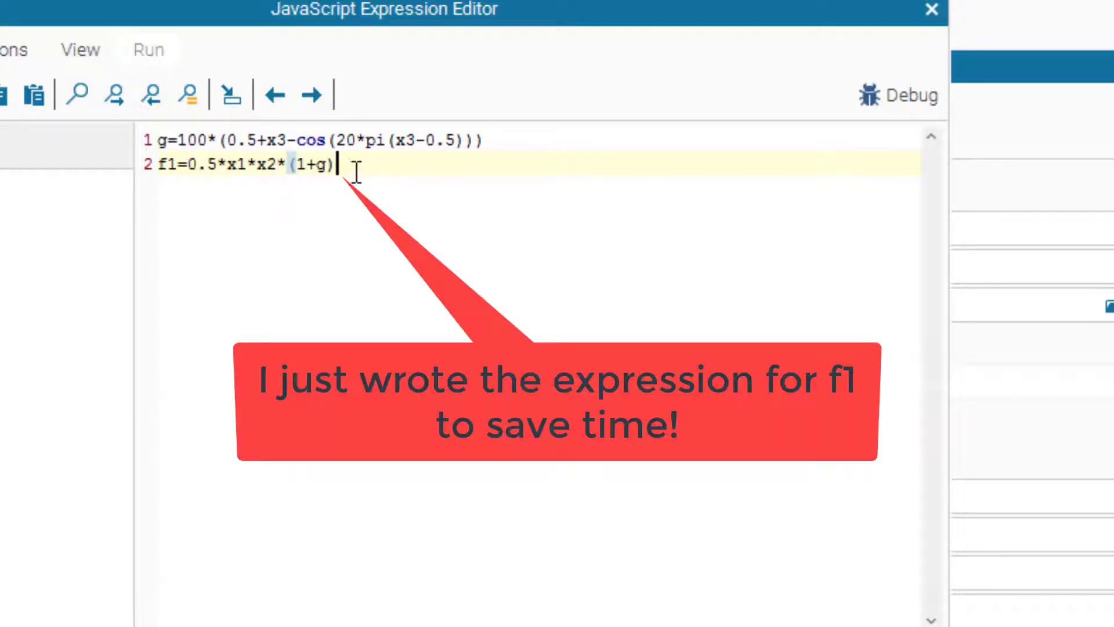
pyautogui.press('Return')
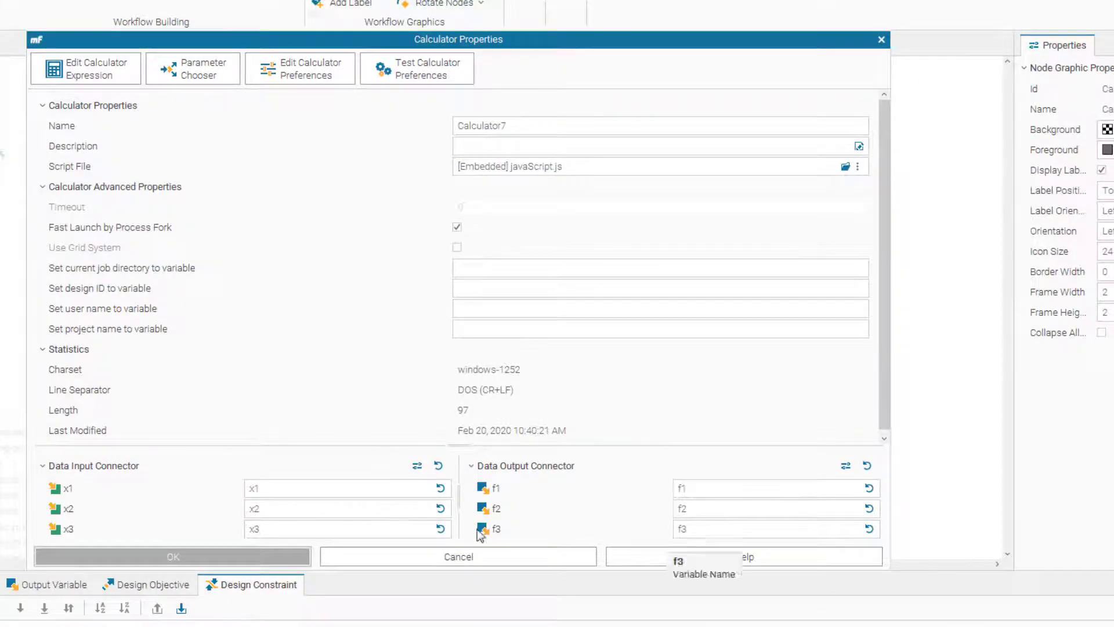
pyautogui.press('Escape')
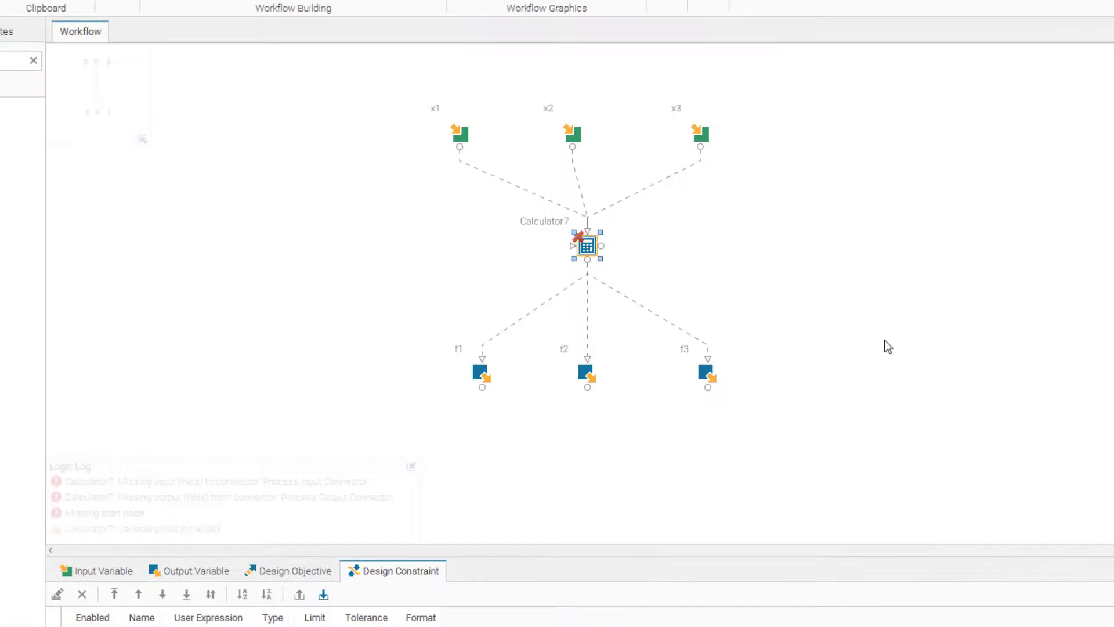
# Find the Objective node in the node library, add one below f1 and link f1's output to it.
pyautogui.click(886, 344)
pyautogui.write('cal')
pyautogui.press('BackSpace')
pyautogui.press('BackSpace')
pyautogui.press('BackSpace')
pyautogui.write('ob')
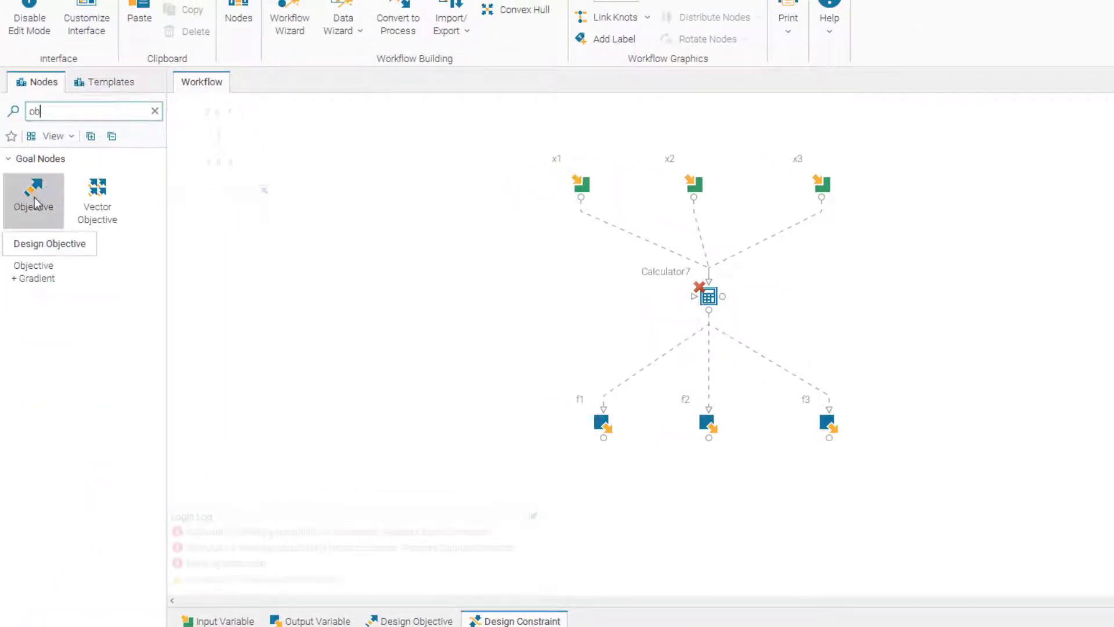
pyautogui.moveTo(38, 183); pyautogui.dragTo(601, 495)
pyautogui.moveTo(603, 438); pyautogui.dragTo(591, 491)
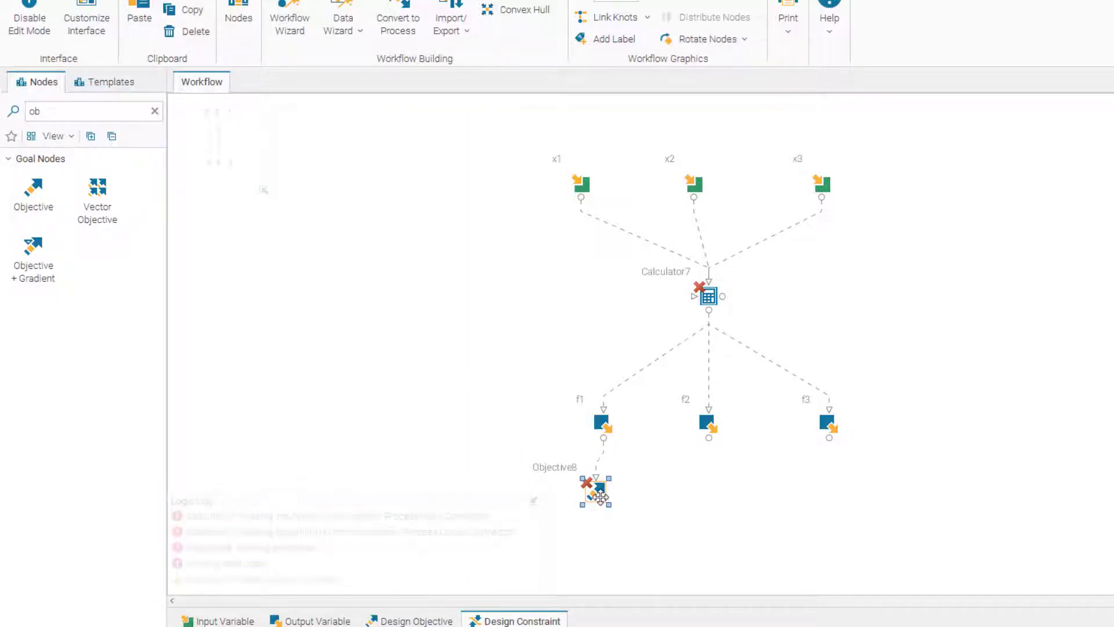
# Set the type of the objective linked to f1 to Minimize and confirm its properties.
pyautogui.doubleClick(594, 492)
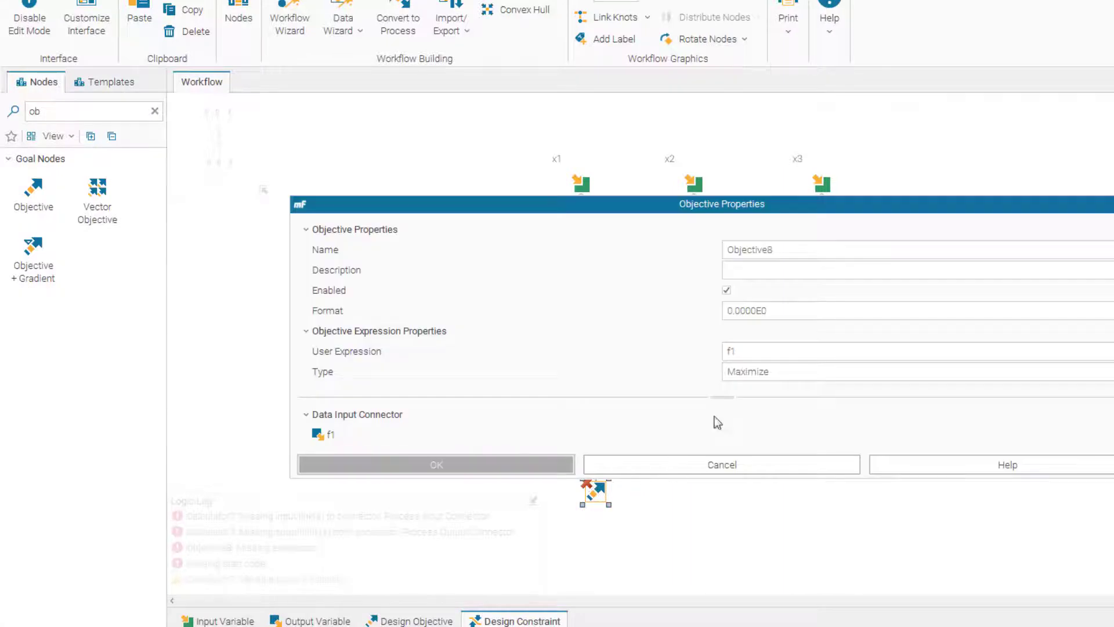
pyautogui.click(764, 370)
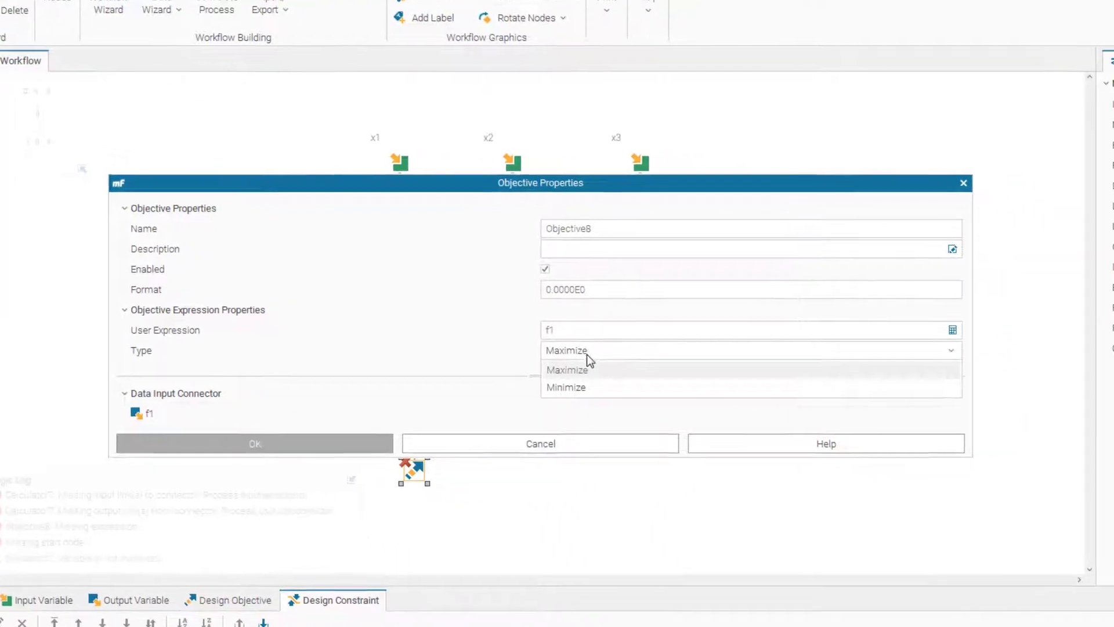
pyautogui.click(723, 405)
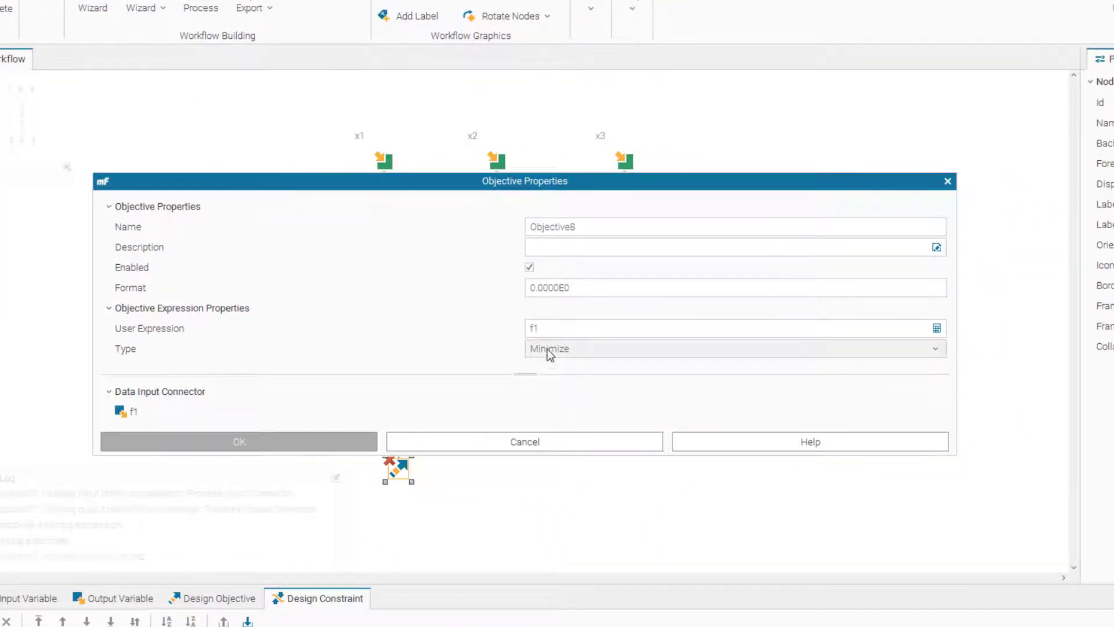
pyautogui.press('Return')
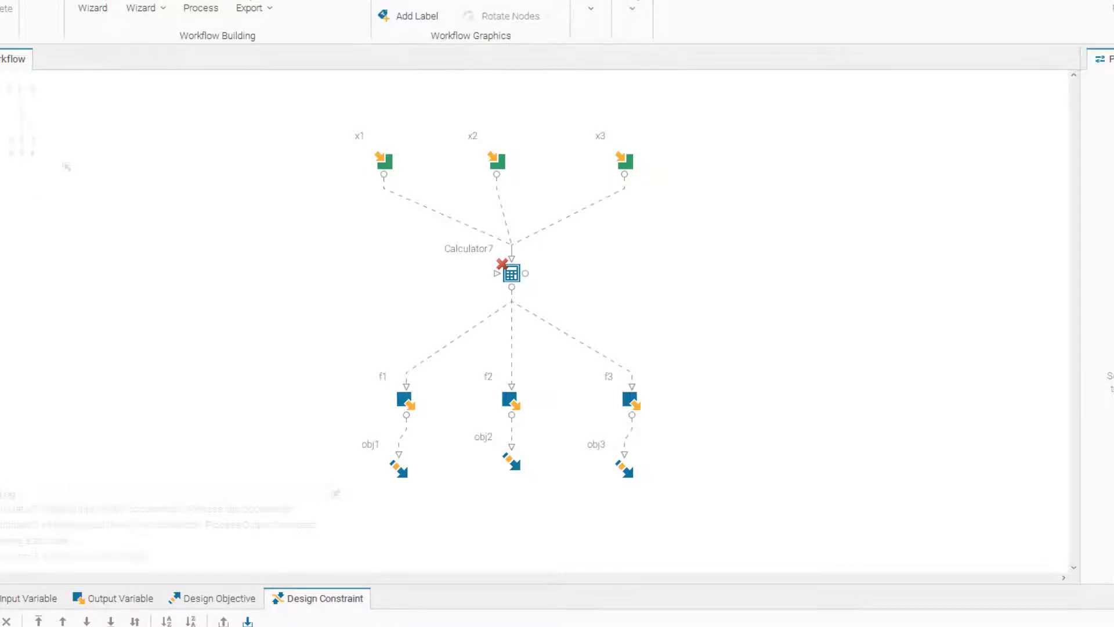
# Add a Scheduling Start node beside the calculator, link it to the calculator's process input and open its properties.
pyautogui.moveTo(51, 152); pyautogui.dragTo(713, 257)
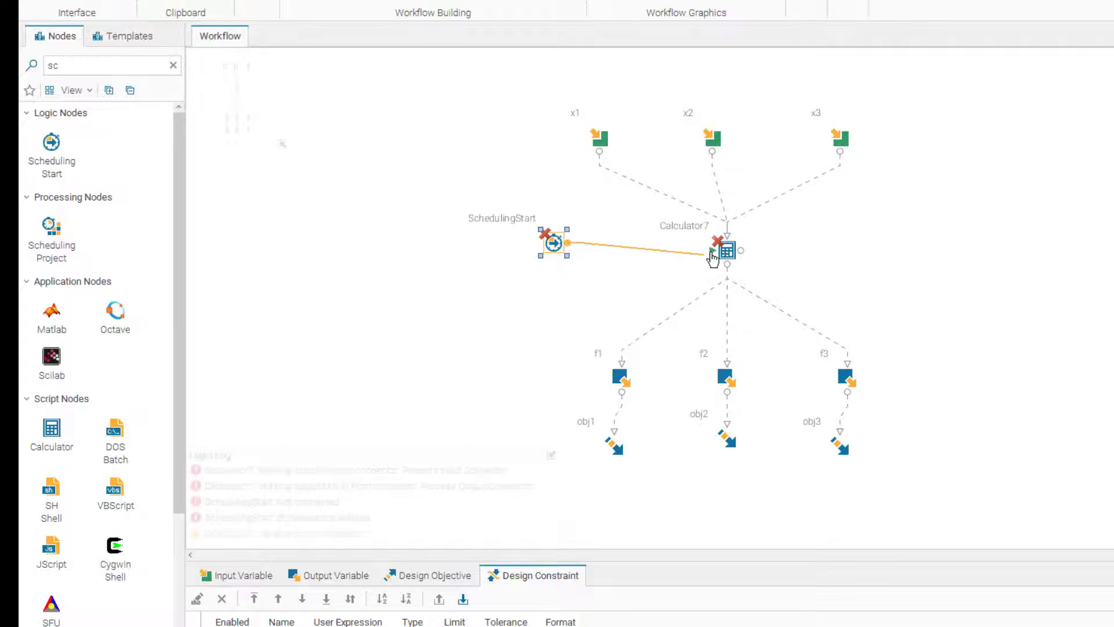
pyautogui.doubleClick(551, 237)
pyautogui.click(551, 238)
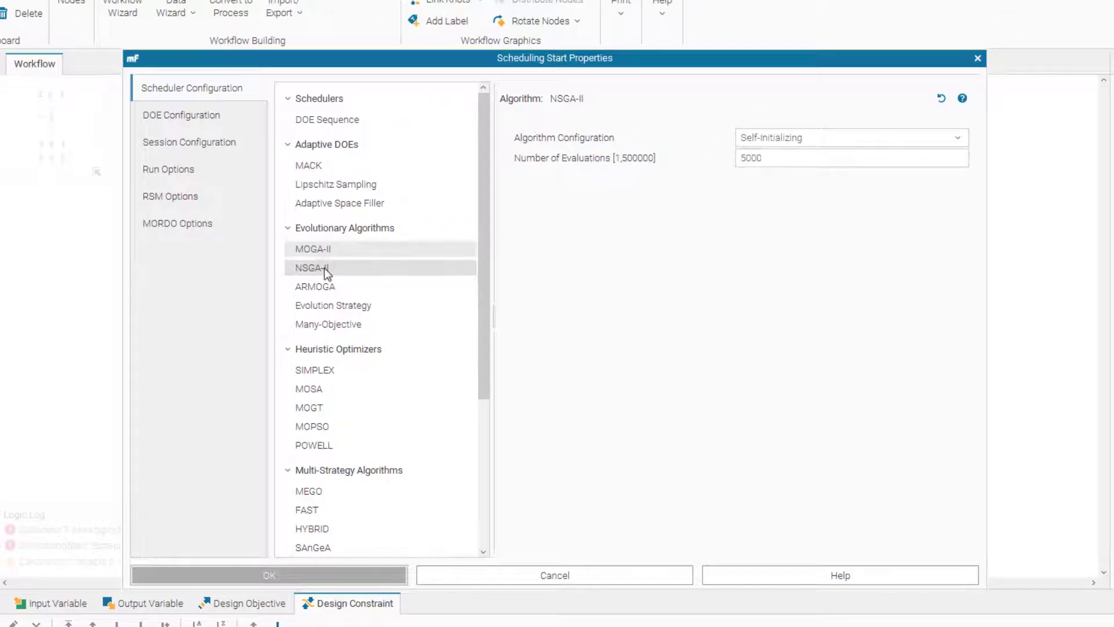
# Configure the NSGA-II scheduler manually with 10 generations.
pyautogui.click(818, 159)
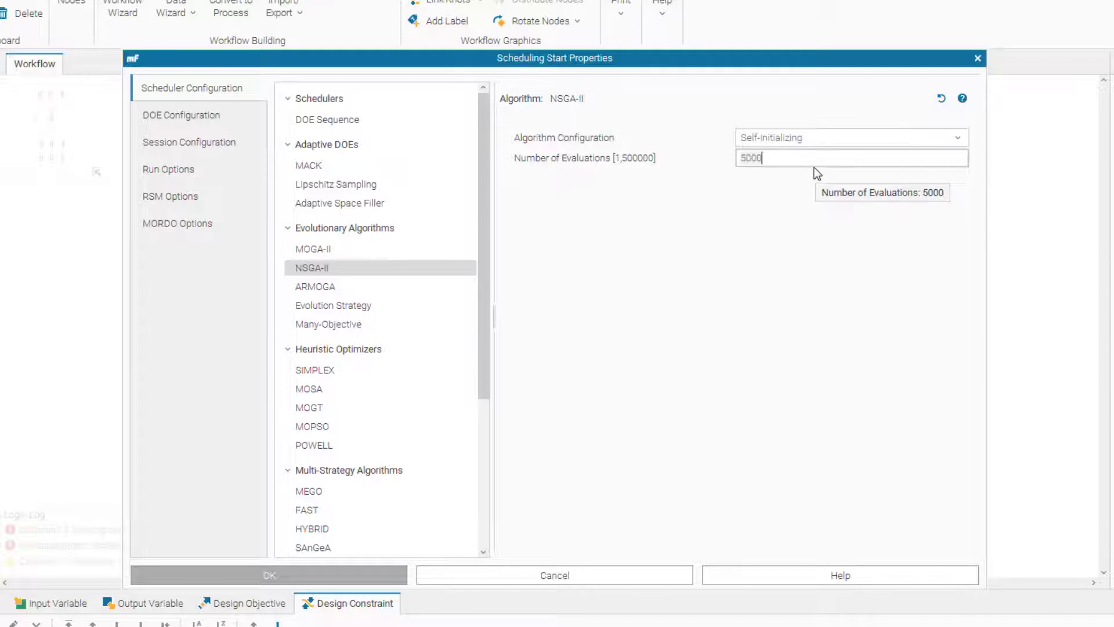
pyautogui.click(761, 141)
pyautogui.click(750, 183)
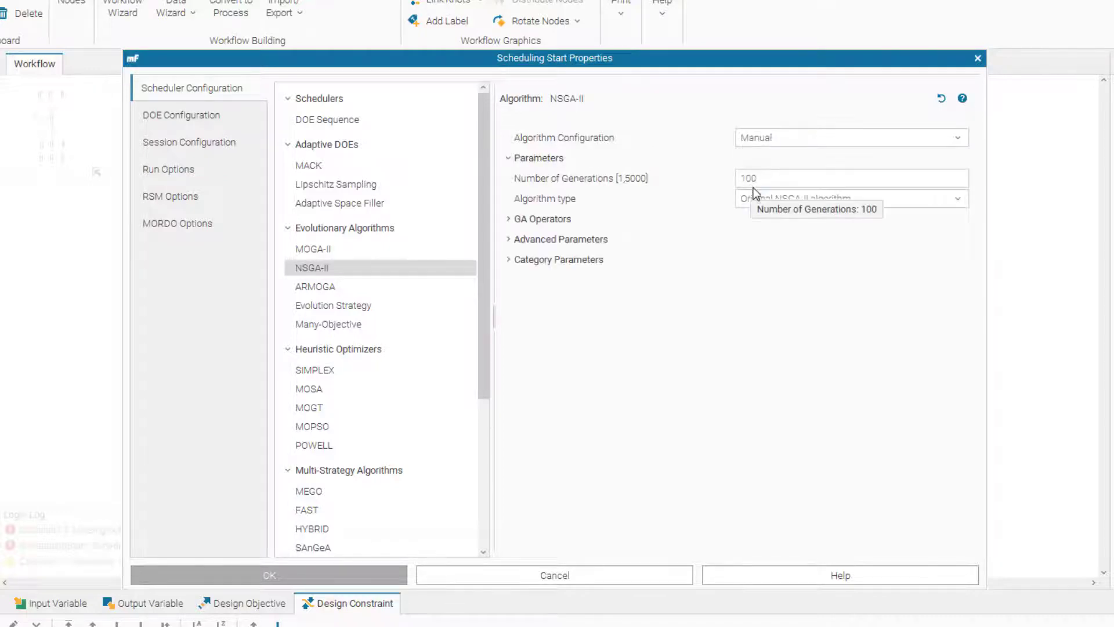
pyautogui.click(786, 182)
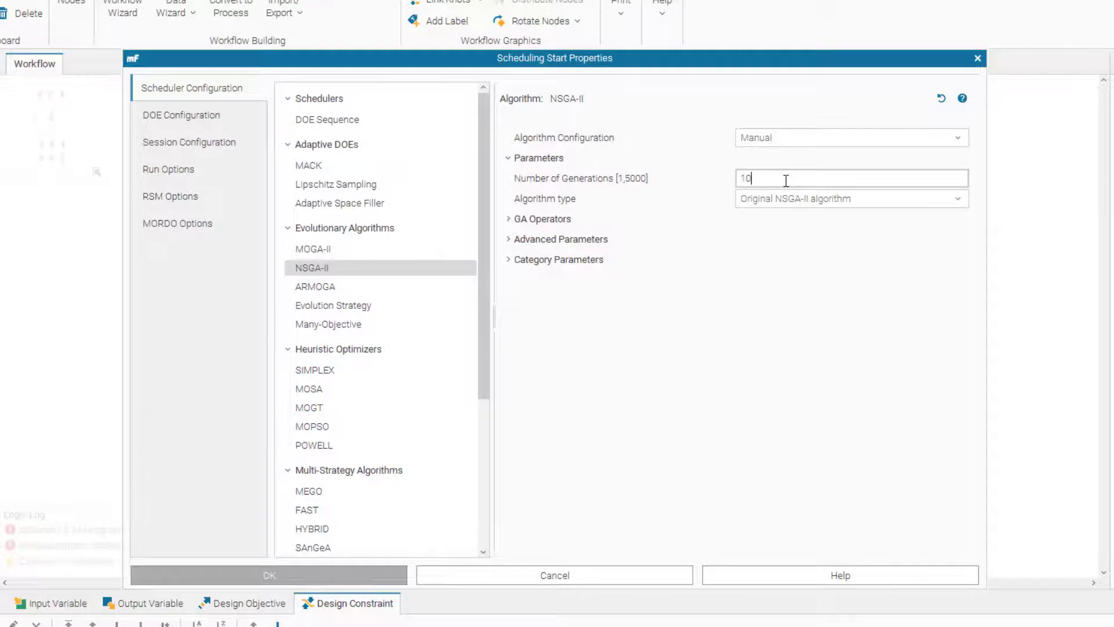
# Switch the scheduler to DOE Sequence, then enable a DOE table and create one named DoE.
pyautogui.click(353, 122)
pyautogui.click(214, 120)
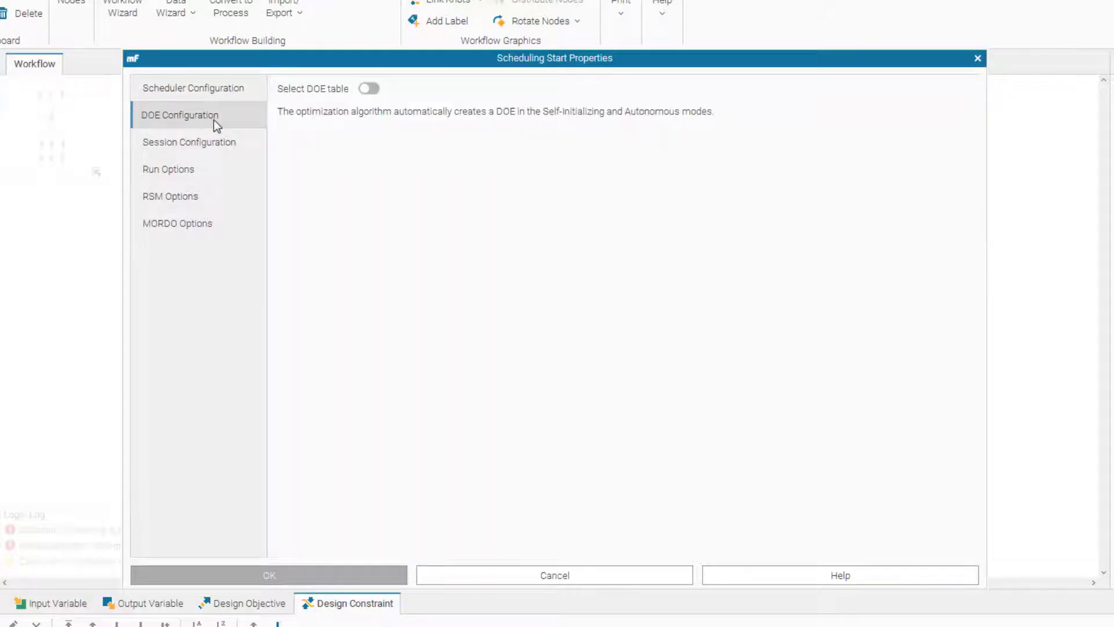
pyautogui.click(368, 89)
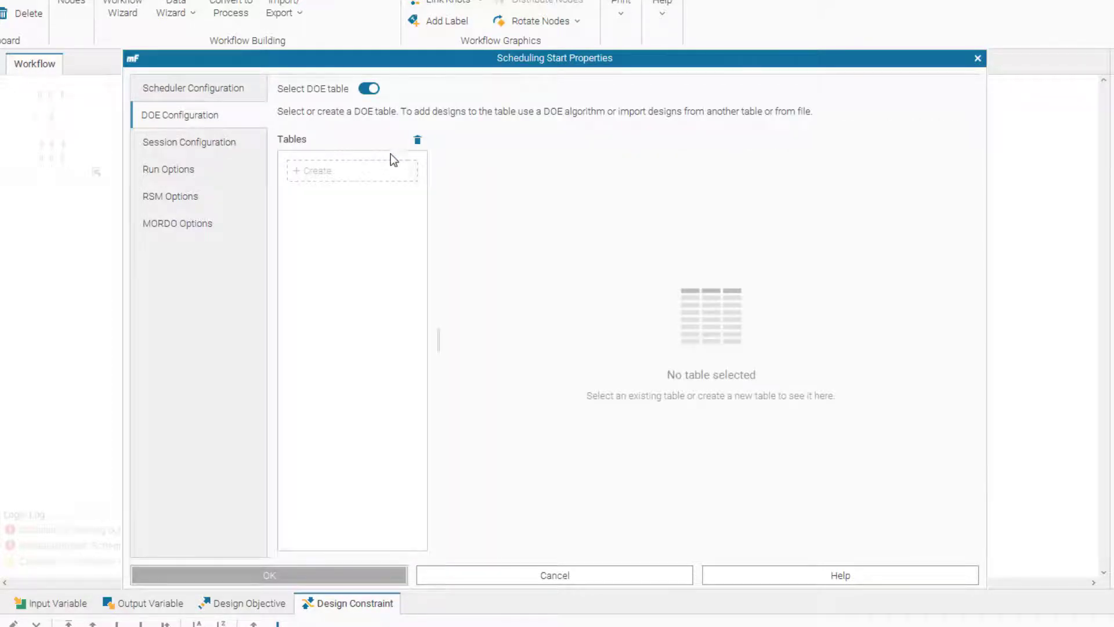
pyautogui.click(360, 176)
pyautogui.write('DoE')
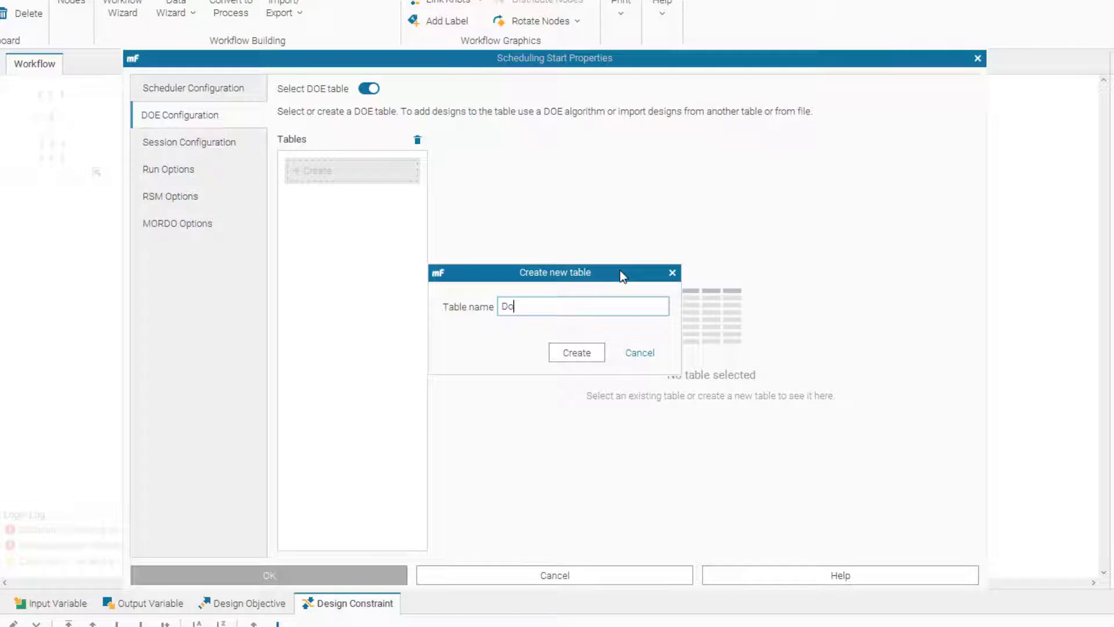
pyautogui.click(576, 353)
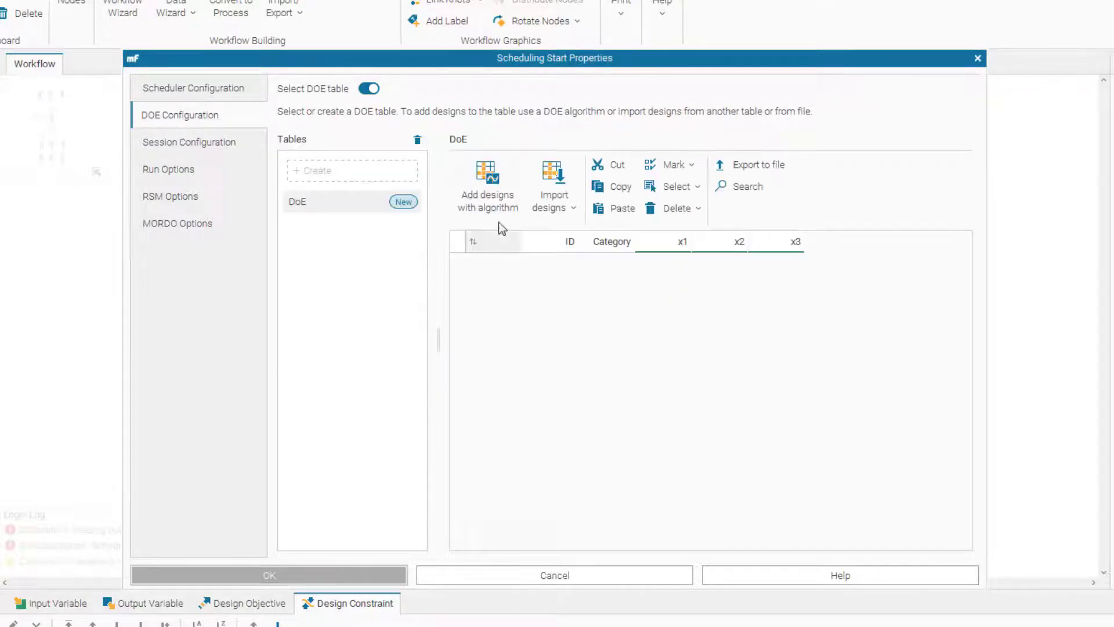
# Fill the DoE table with 50 Uniform Latin Hypercube designs and confirm the scheduling properties.
pyautogui.click(477, 192)
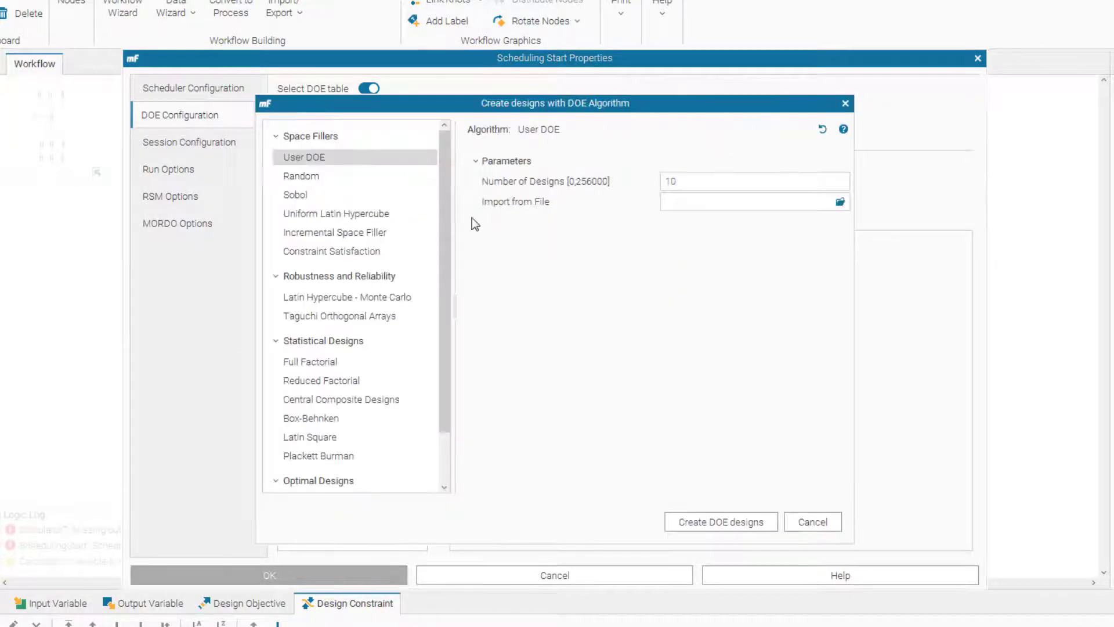
pyautogui.click(357, 214)
pyautogui.click(689, 183)
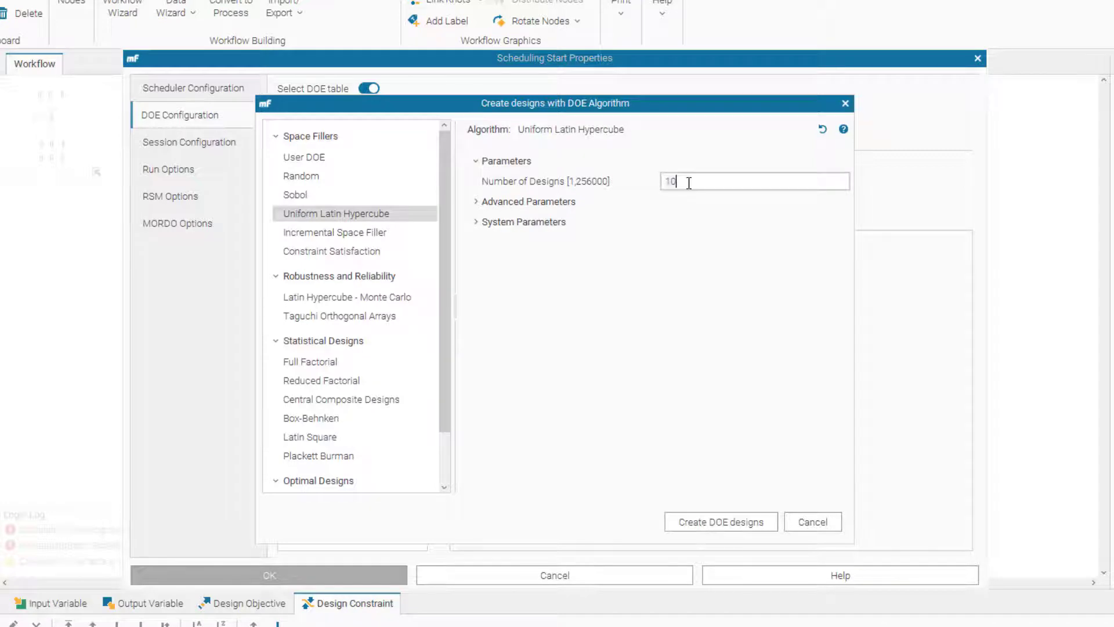
pyautogui.click(740, 523)
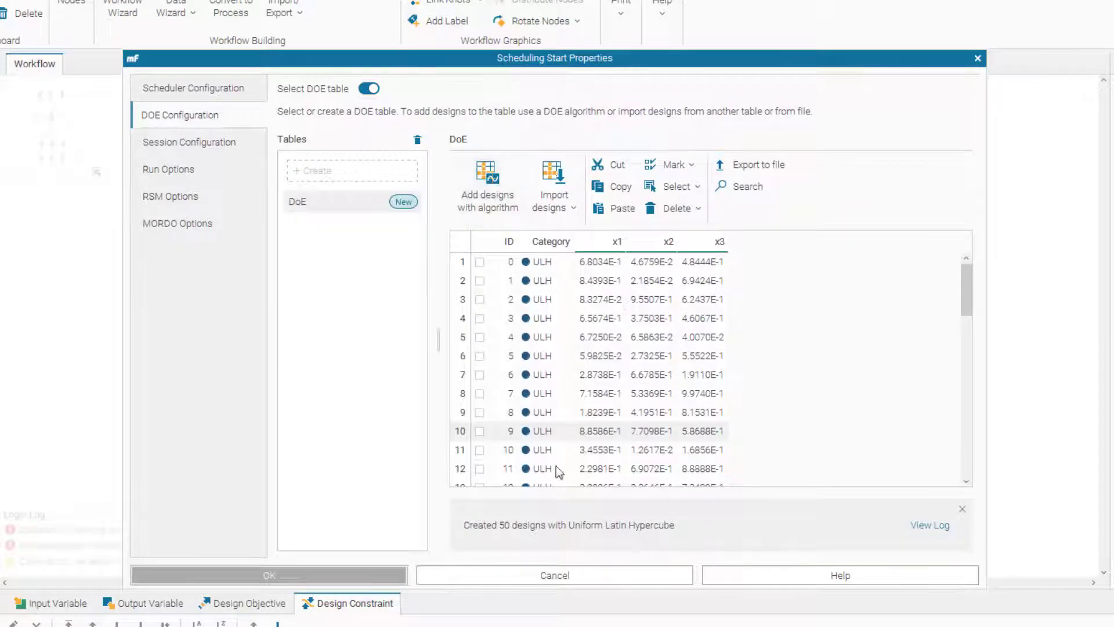
pyautogui.click(279, 573)
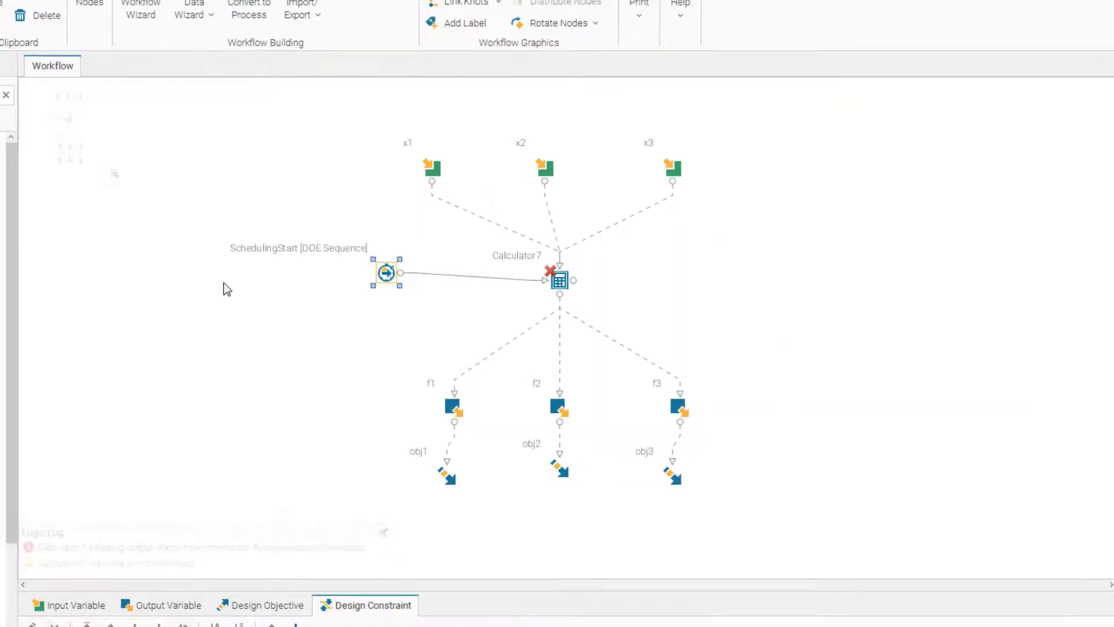
# Find the End node in the node library, add it beside the calculator and link the calculator's process output to it.
pyautogui.click(86, 118)
pyautogui.write('sc')
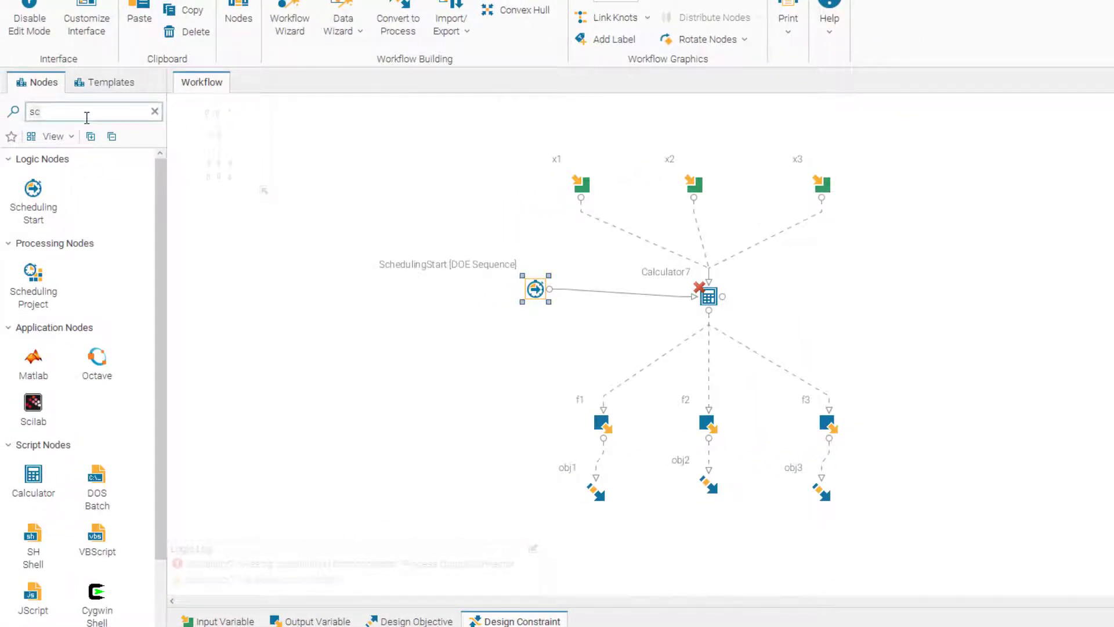
pyautogui.press('BackSpace')
pyautogui.press('BackSpace')
pyautogui.write('end')
pyautogui.moveTo(33, 206); pyautogui.dragTo(858, 289)
pyautogui.moveTo(722, 298); pyautogui.dragTo(845, 289)
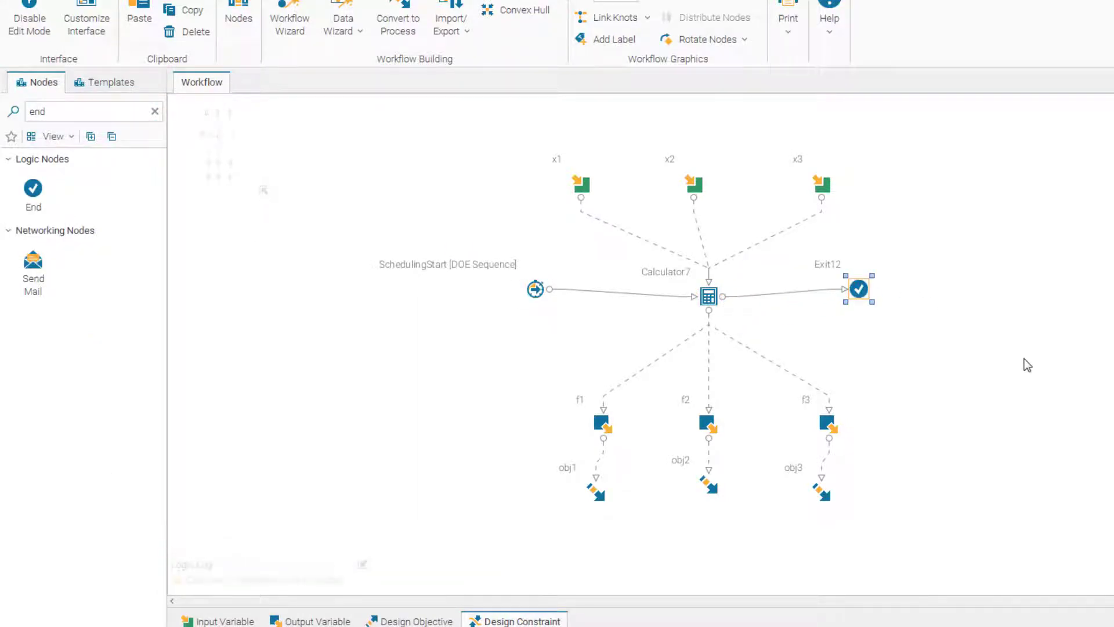
pyautogui.click(1027, 364)
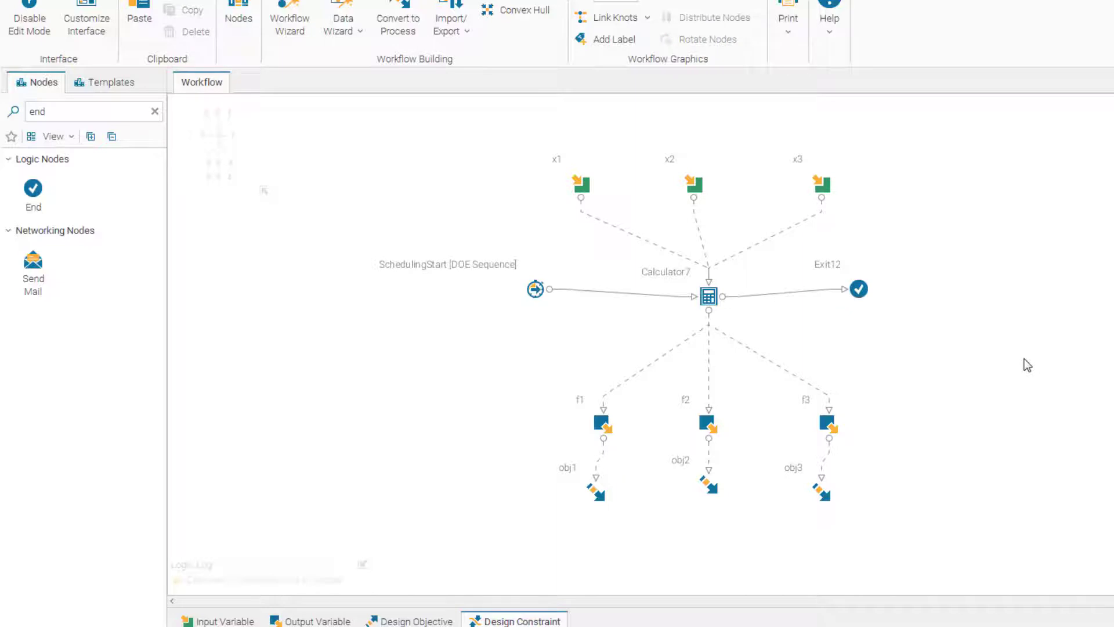
# Change the Scheduling Start node's algorithm to NSGA-II and confirm its properties.
pyautogui.click(533, 289)
pyautogui.doubleClick(533, 289)
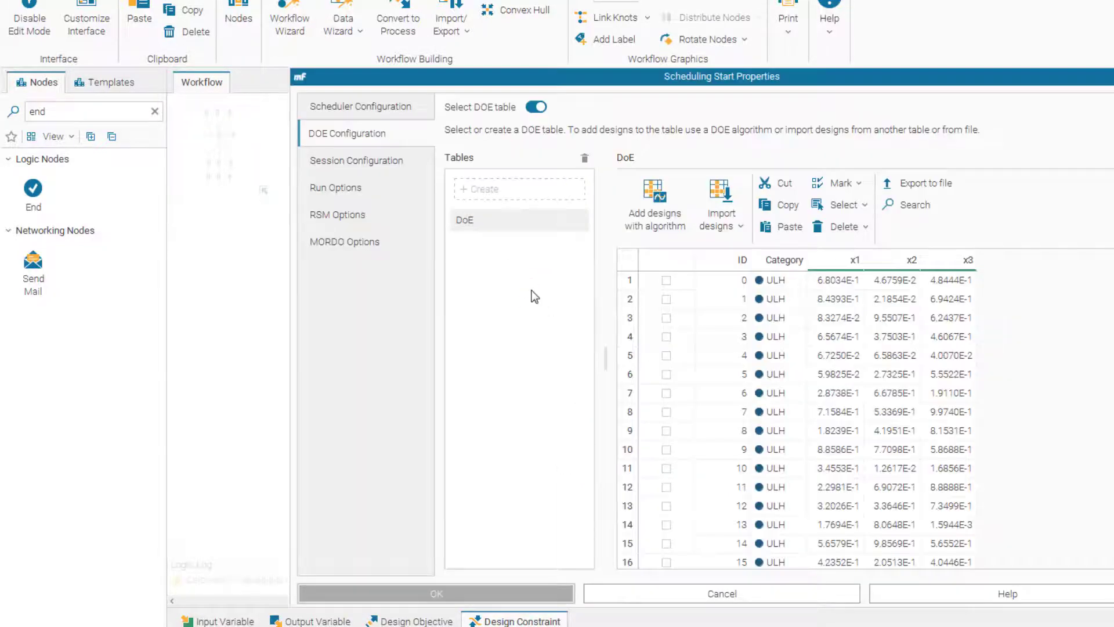
pyautogui.click(361, 106)
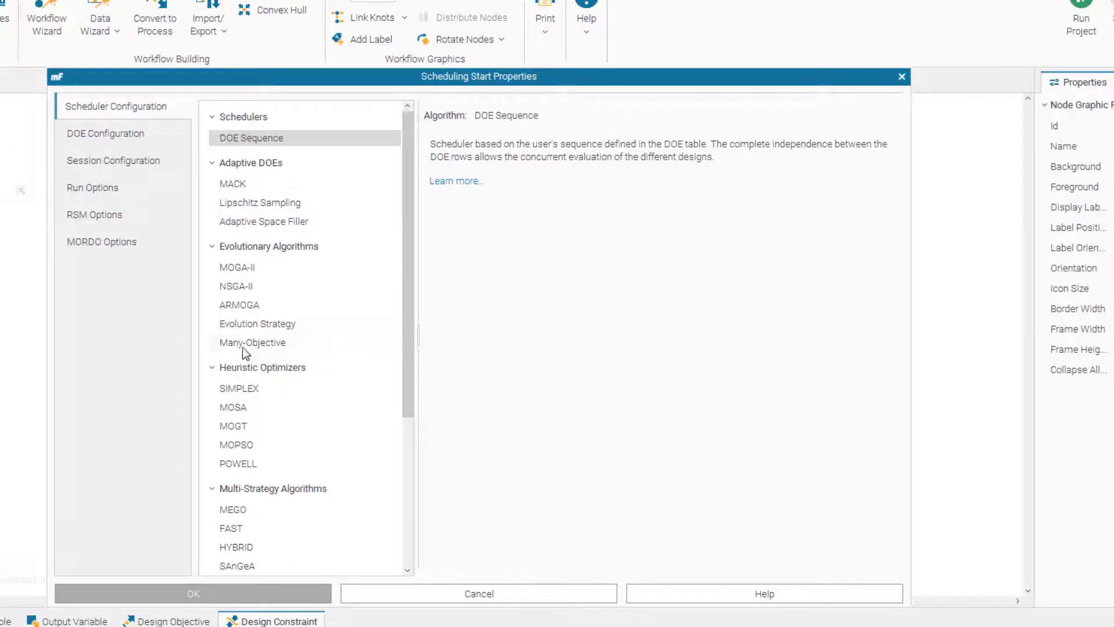
pyautogui.click(244, 287)
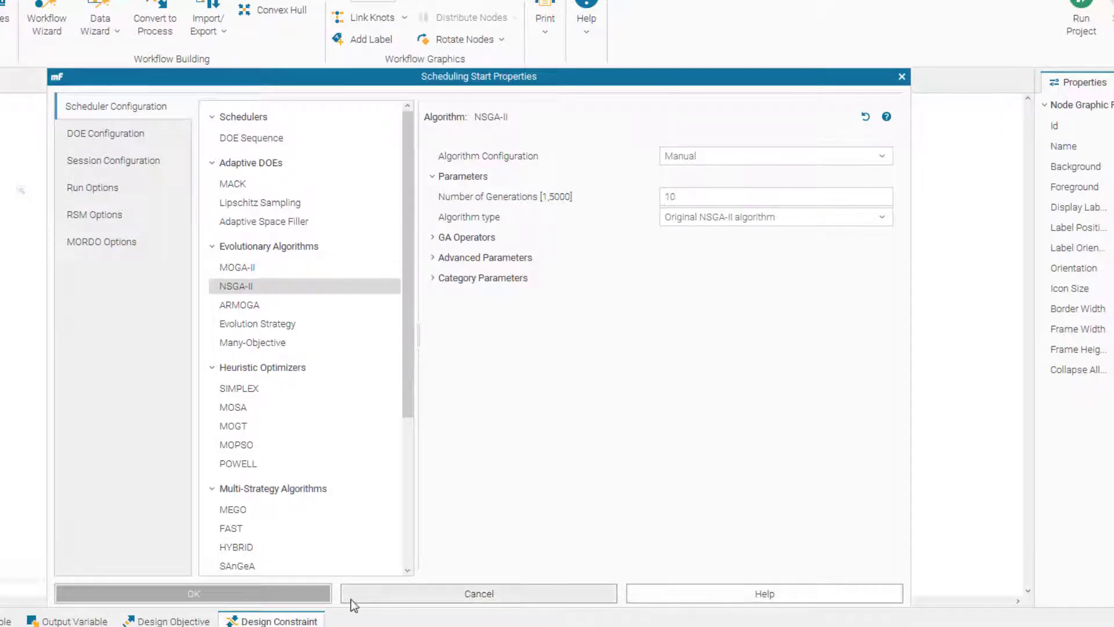
pyautogui.click(304, 589)
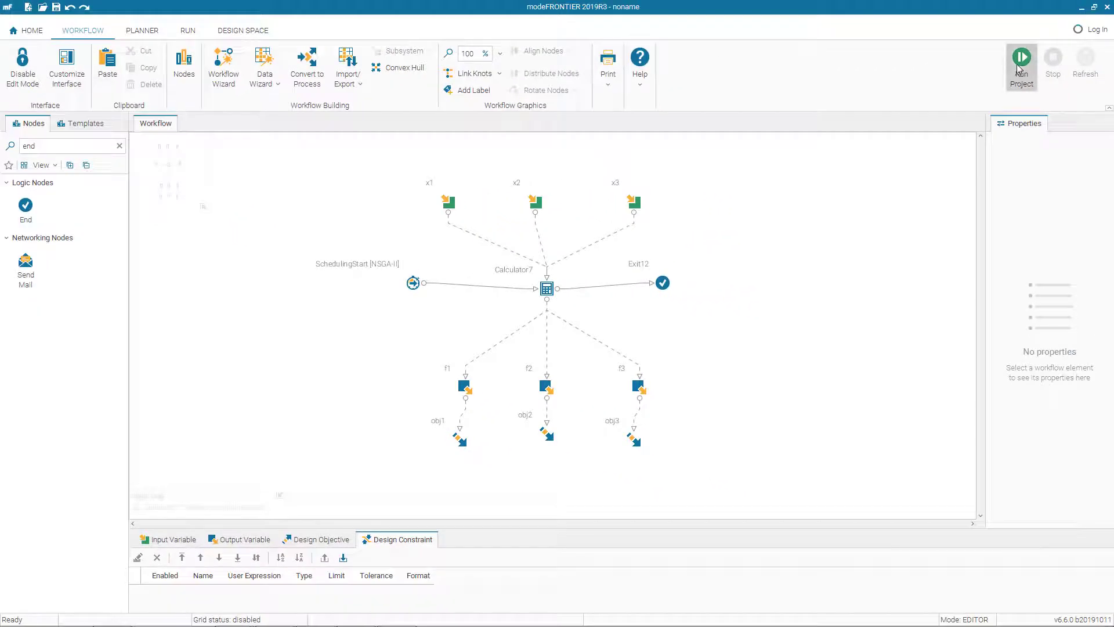
# Run the project as DTLZ1.prj and review the evaluated designs in the design list and session table.
pyautogui.click(1021, 67)
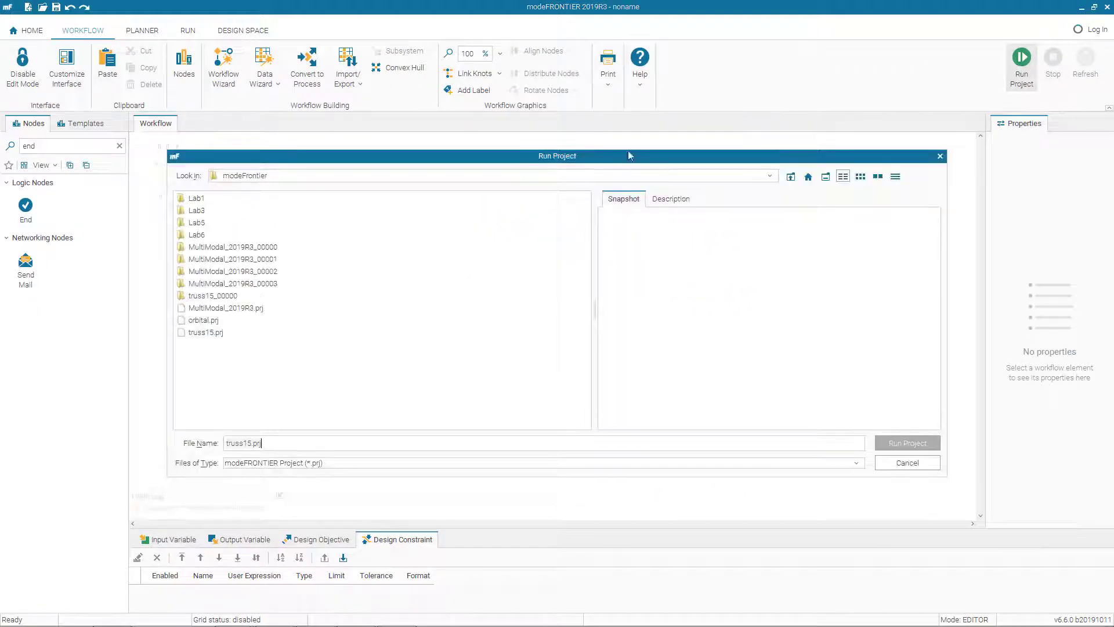
pyautogui.click(898, 446)
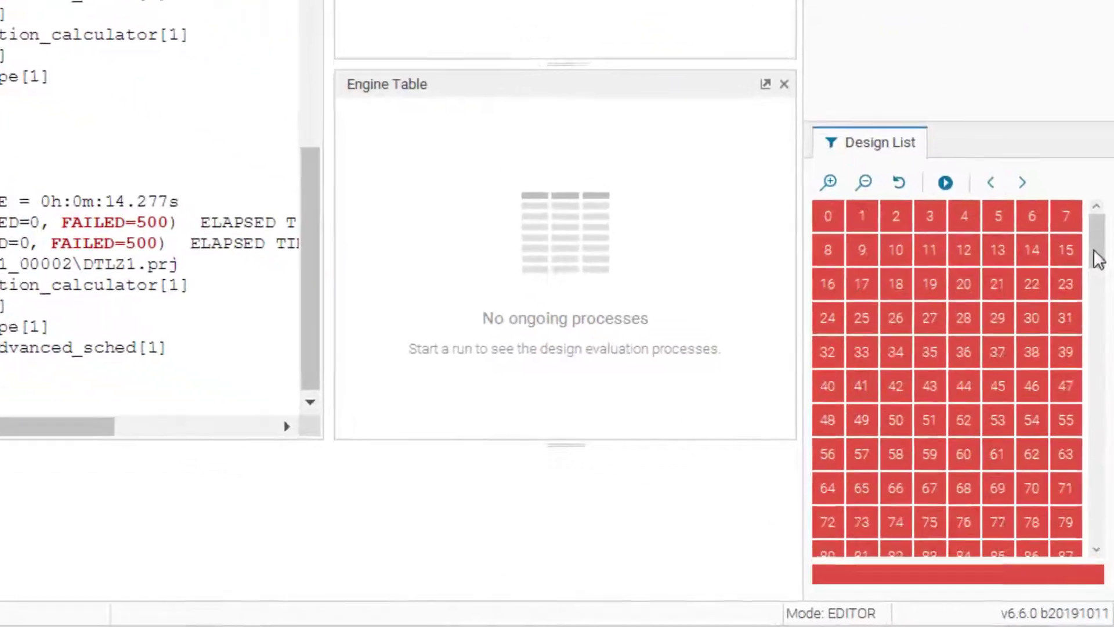
pyautogui.moveTo(1096, 258)
pyautogui.mouseDown()
pyautogui.moveTo(1096, 518)
pyautogui.moveTo(1102, 248)
pyautogui.mouseUp()
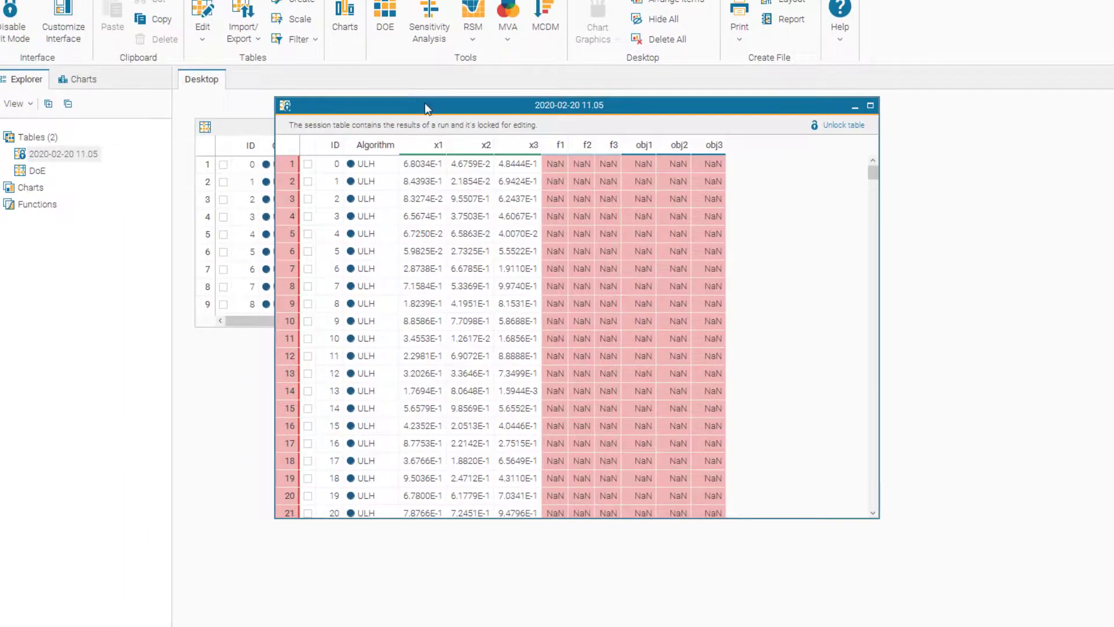
pyautogui.moveTo(425, 109); pyautogui.dragTo(395, 103)
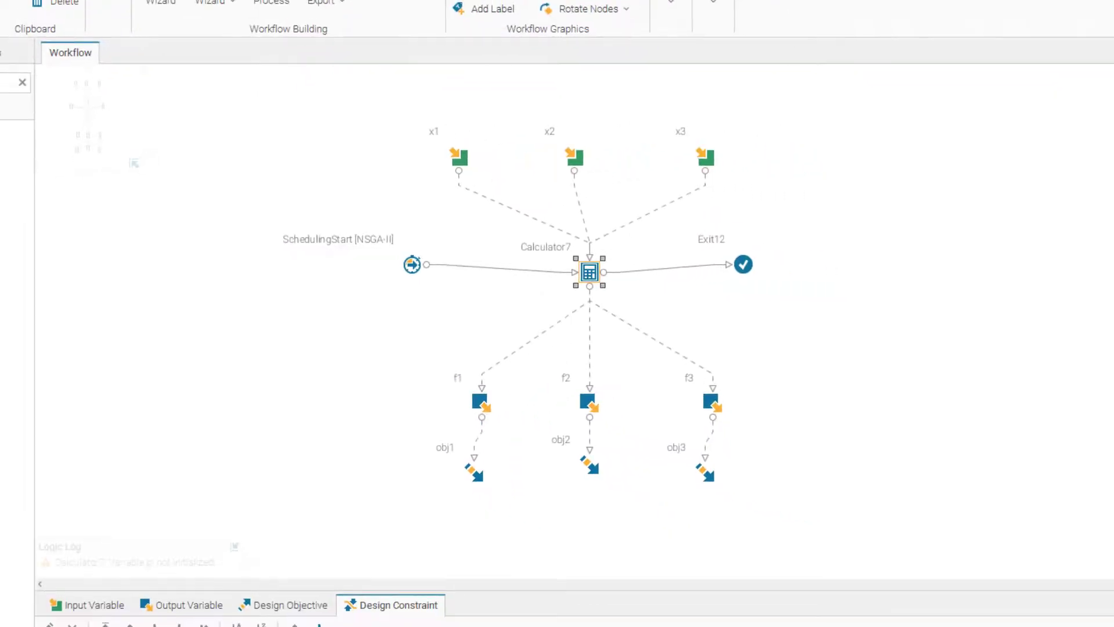
# Open the calculator's expression script in debug mode and run it to check the values of f1, f2 and f3.
pyautogui.doubleClick(590, 272)
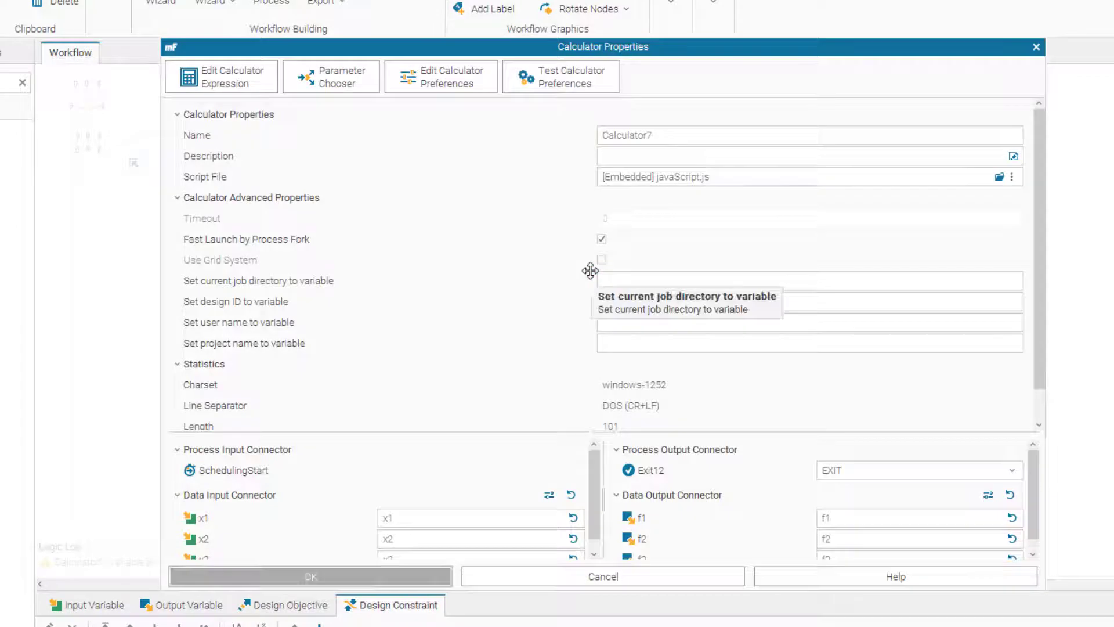
pyautogui.click(232, 84)
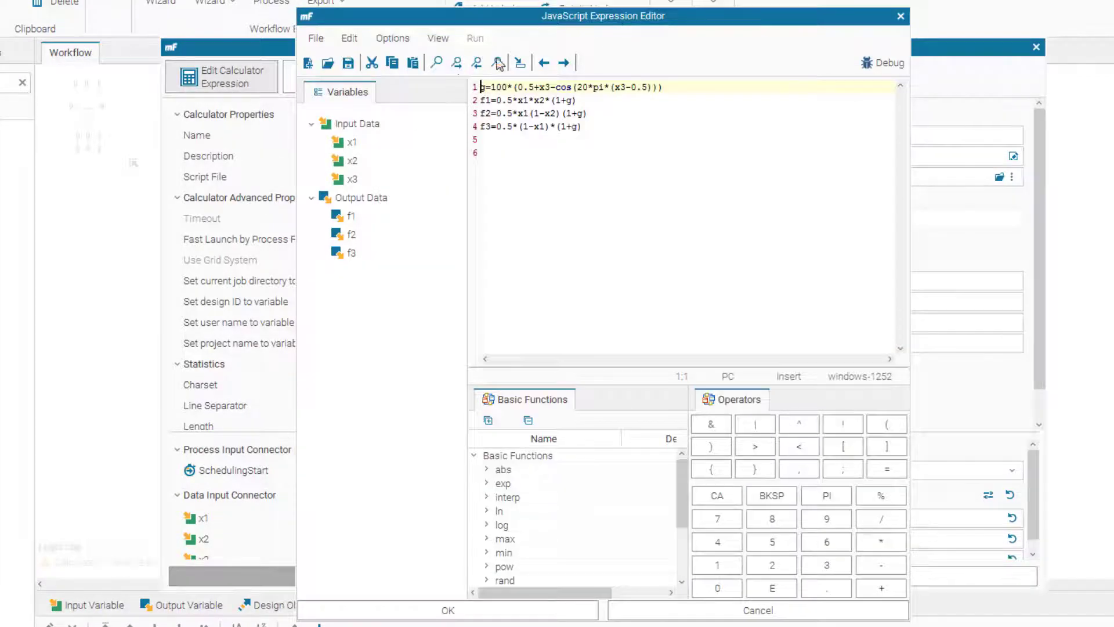
pyautogui.click(437, 40)
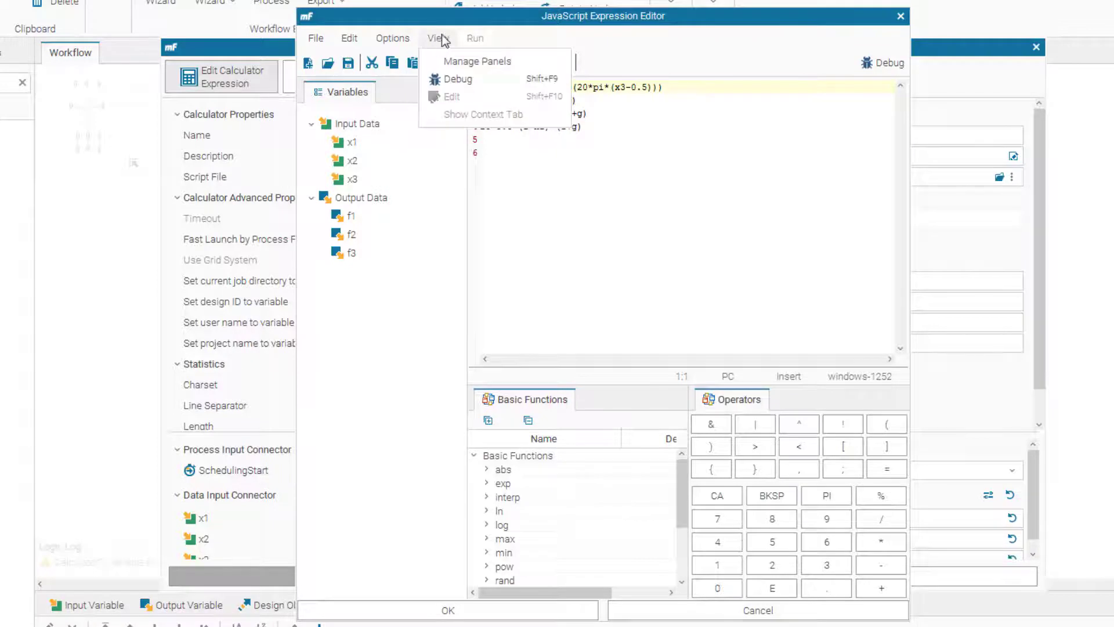
pyautogui.click(464, 80)
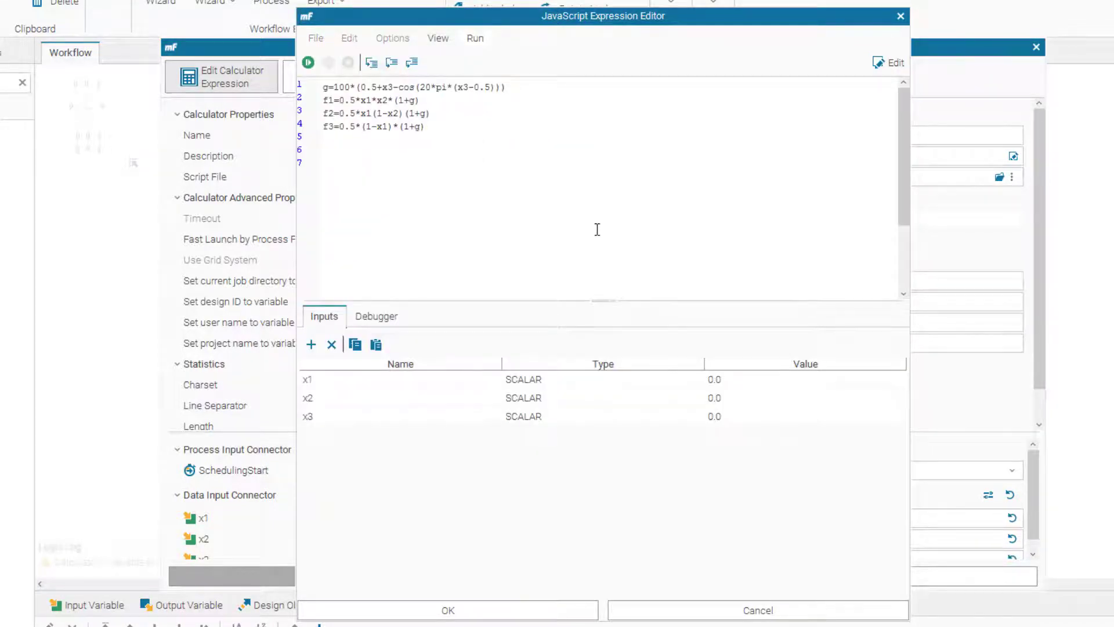
pyautogui.moveTo(620, 21); pyautogui.dragTo(608, 48)
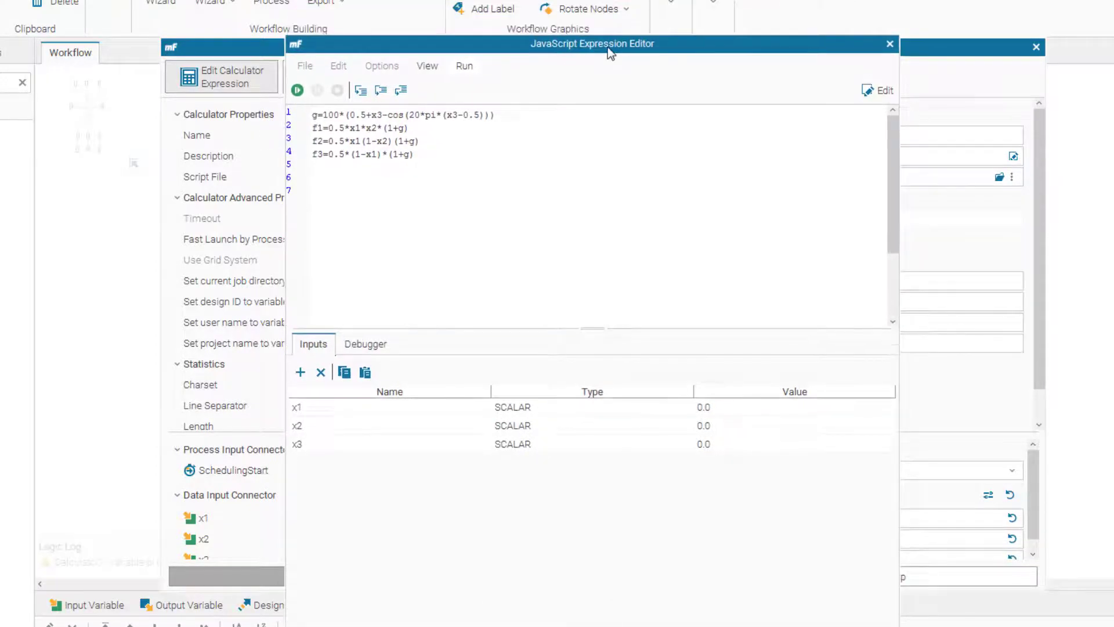
pyautogui.click(297, 90)
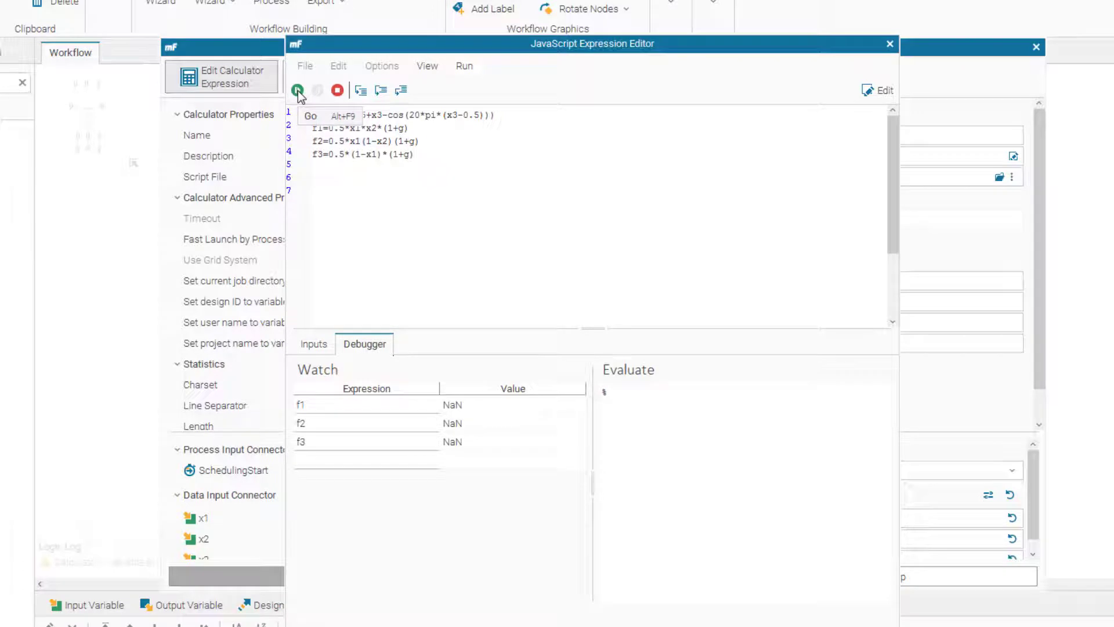
pyautogui.click(297, 90)
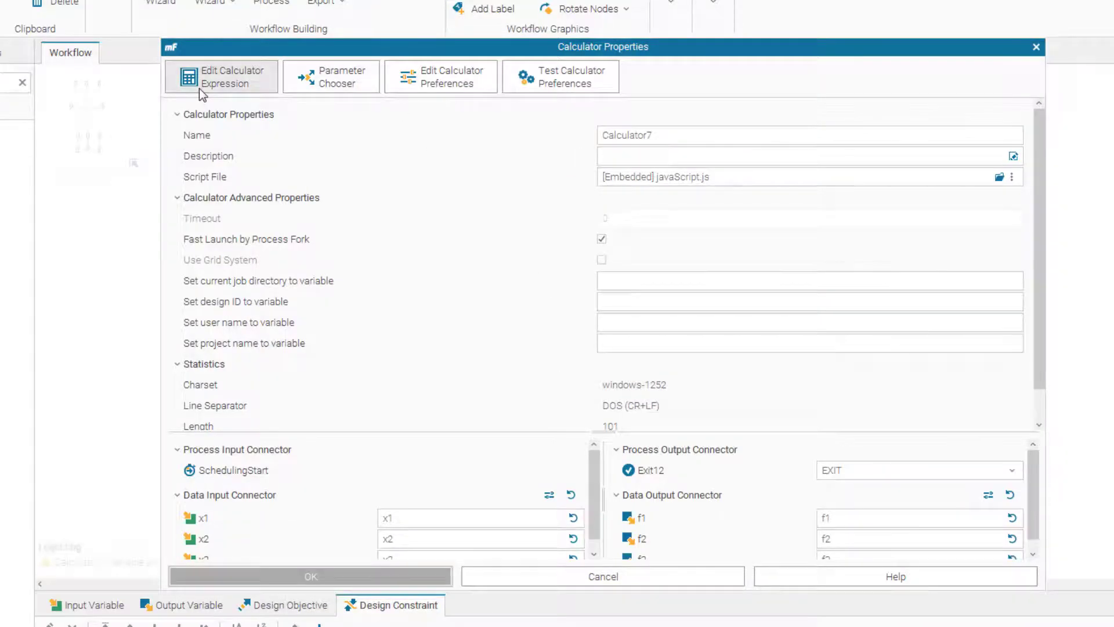
# Replace pi with 180 in the cosine term of the calculator's g expression and confirm the script.
pyautogui.click(224, 76)
pyautogui.click(603, 87)
pyautogui.press('BackSpace')
pyautogui.press('BackSpace')
pyautogui.write('180')
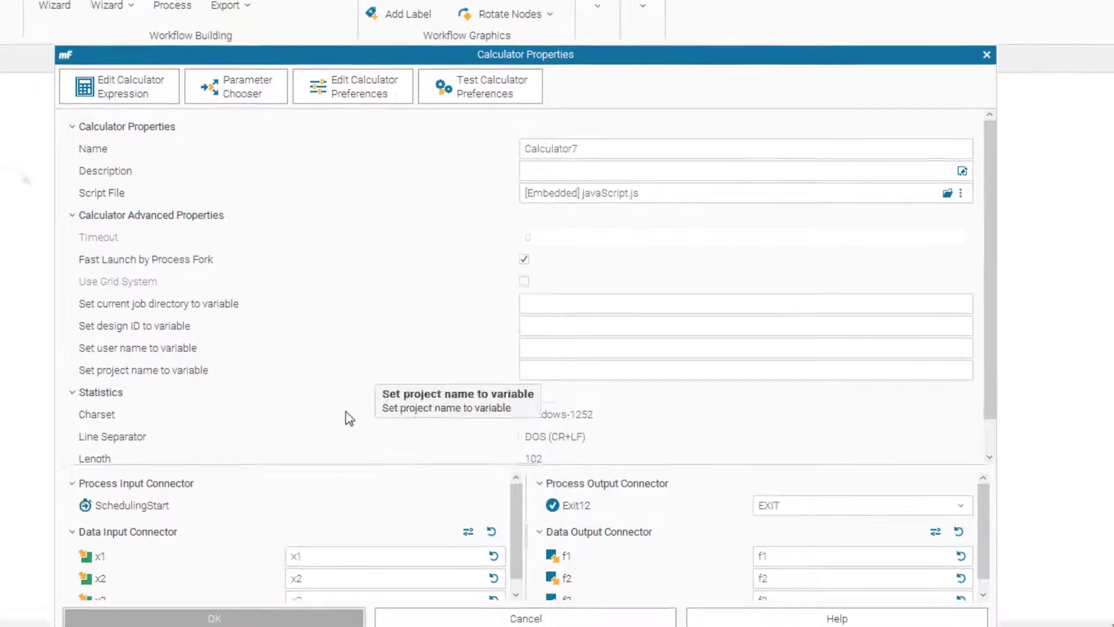
# Debug the edited calculator script again to check the outputs with 180 in the cosine term.
pyautogui.click(165, 85)
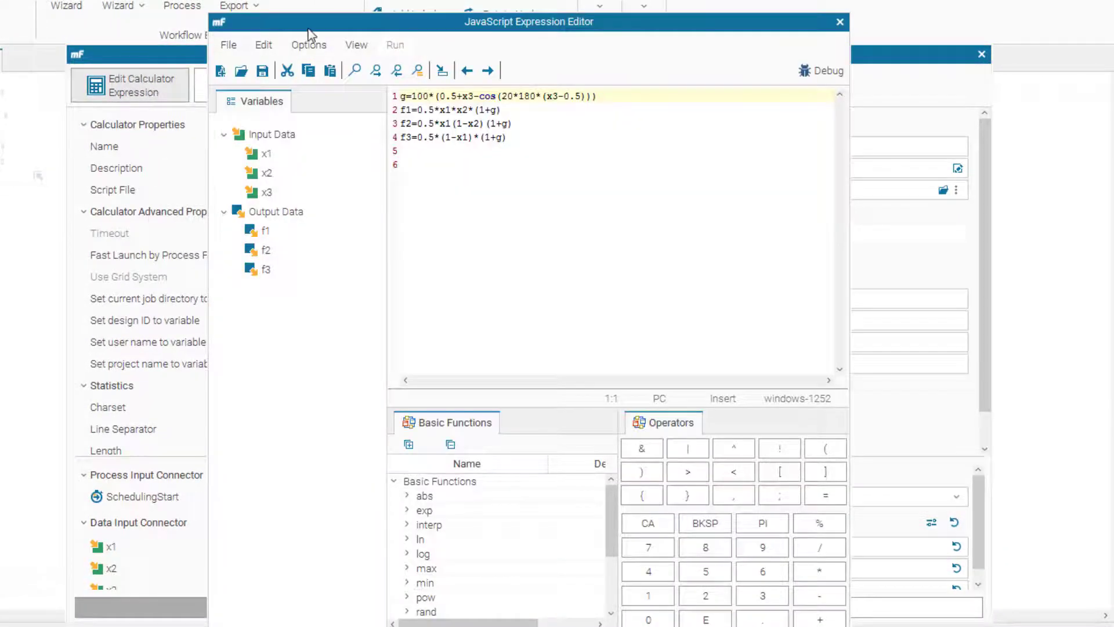
pyautogui.click(356, 44)
pyautogui.click(375, 87)
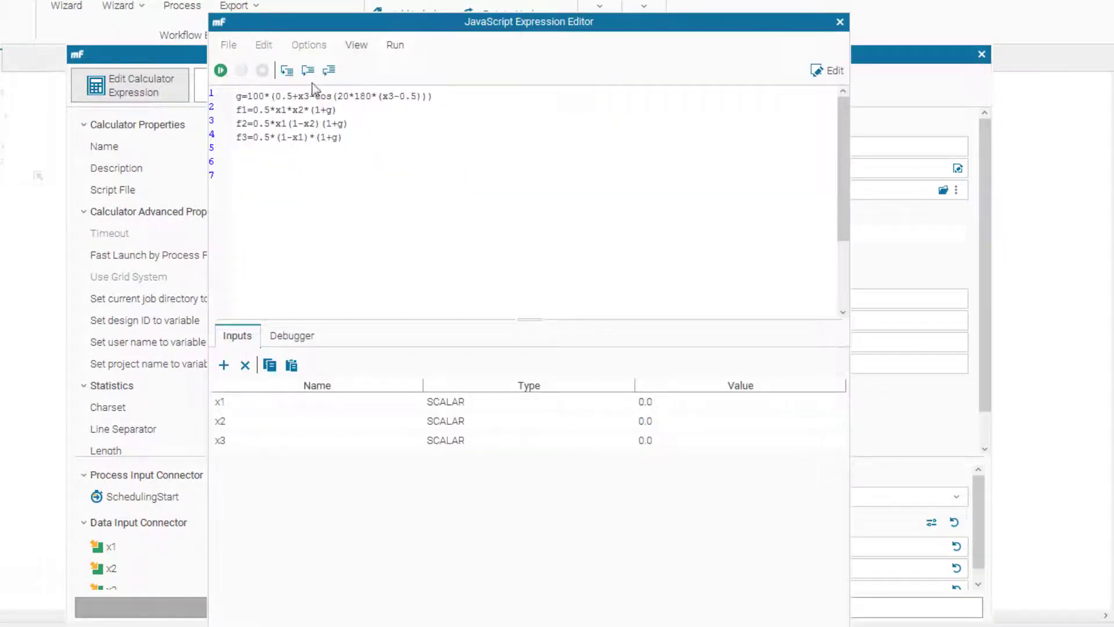
pyautogui.click(220, 70)
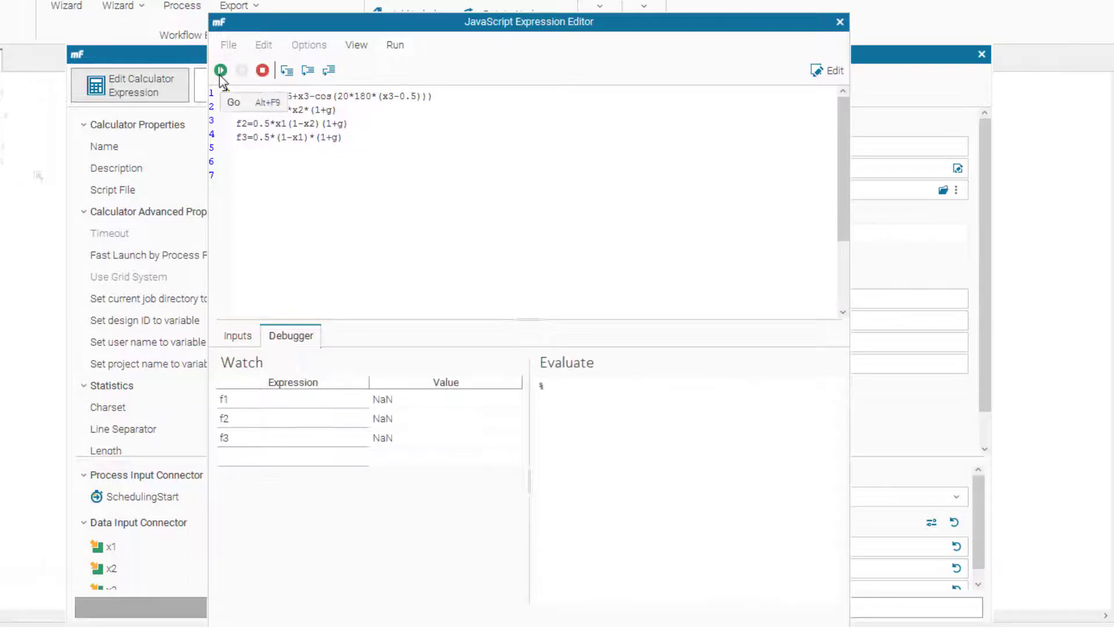
# Run the script debugger, then add the missing multiplication signs so the second objective expression reads f2=0.5*x1*(1-x2)*(1+g).
pyautogui.click(220, 70)
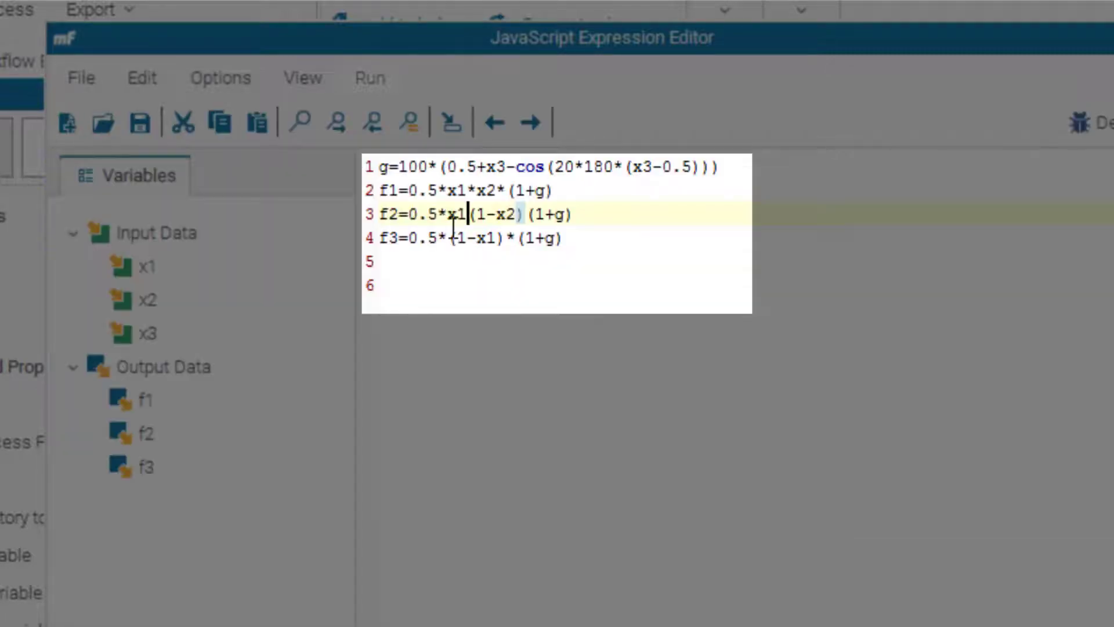
pyautogui.write('*')
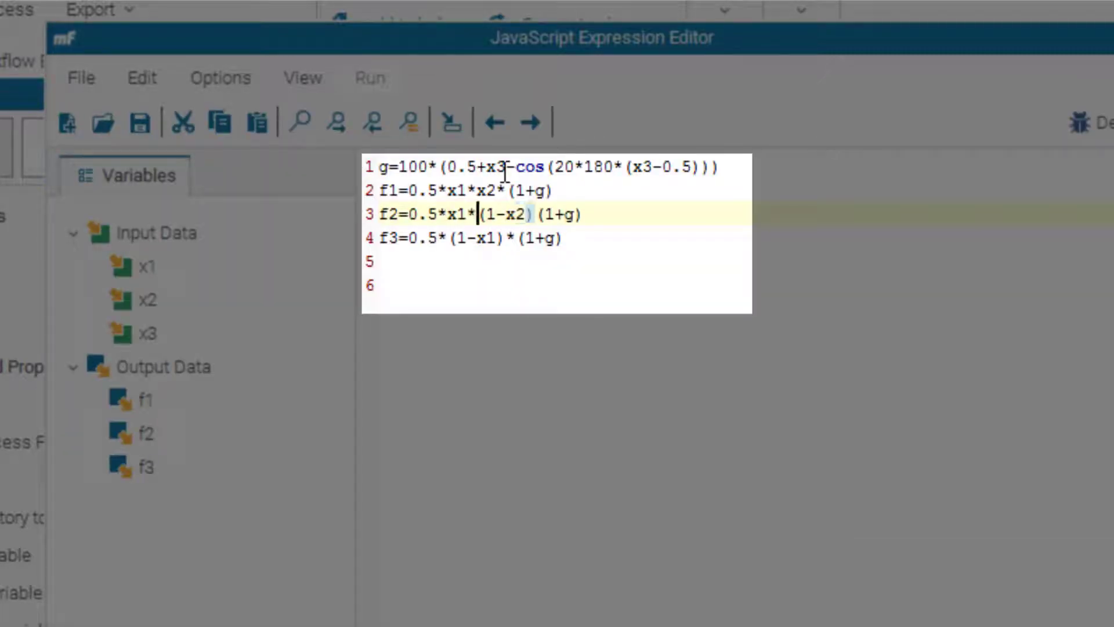
pyautogui.click(544, 215)
pyautogui.write('*')
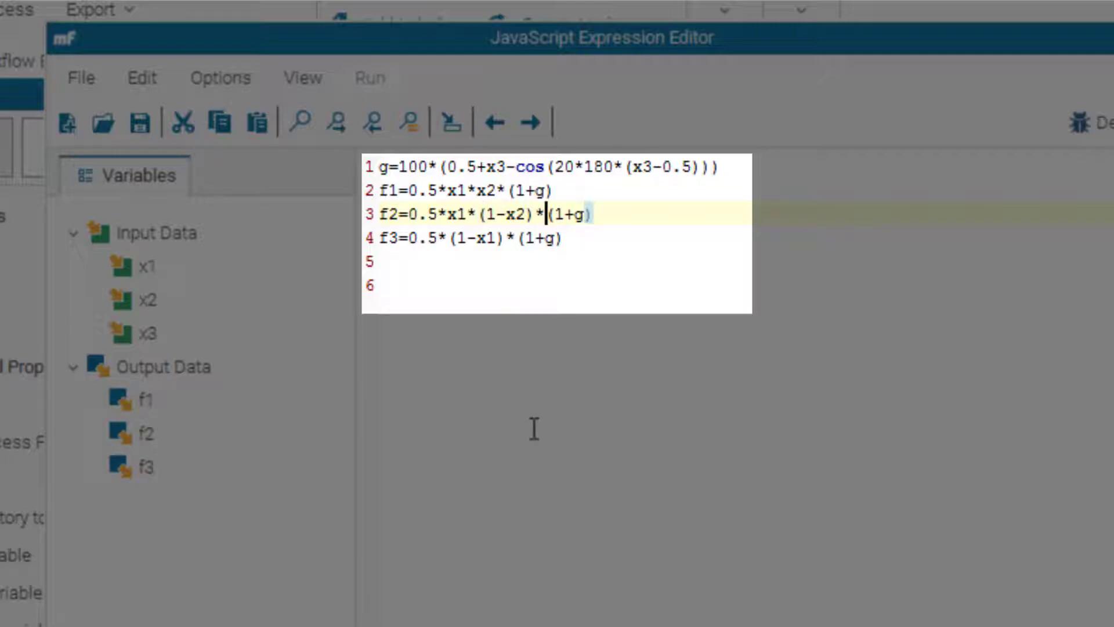
# Debug the corrected calculator script to check the values of f1, f2 and f3.
pyautogui.click(303, 78)
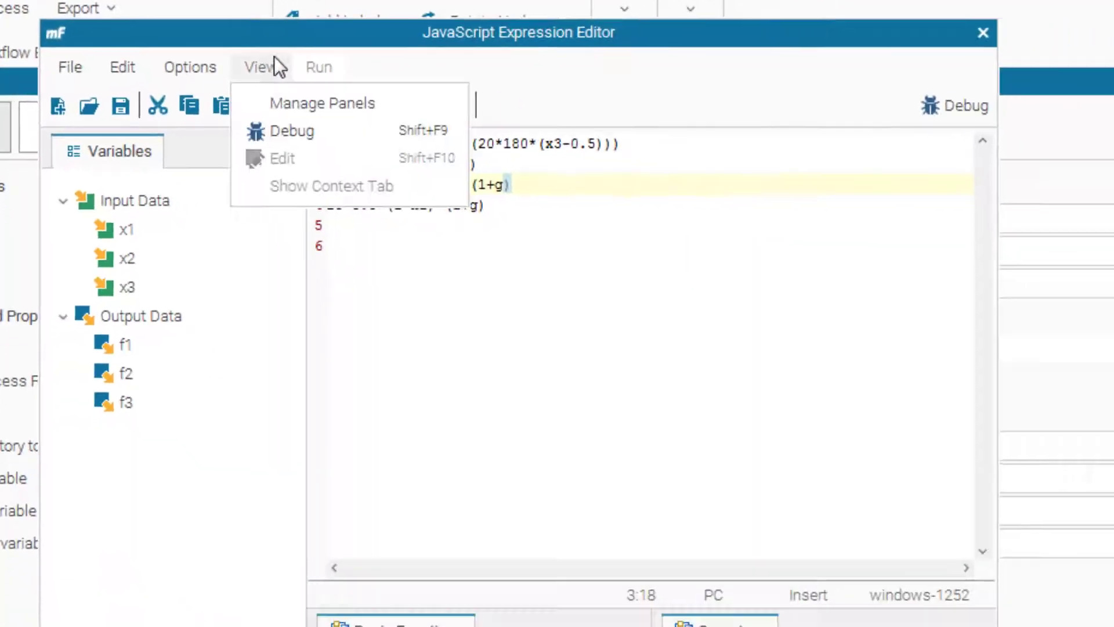
pyautogui.click(354, 148)
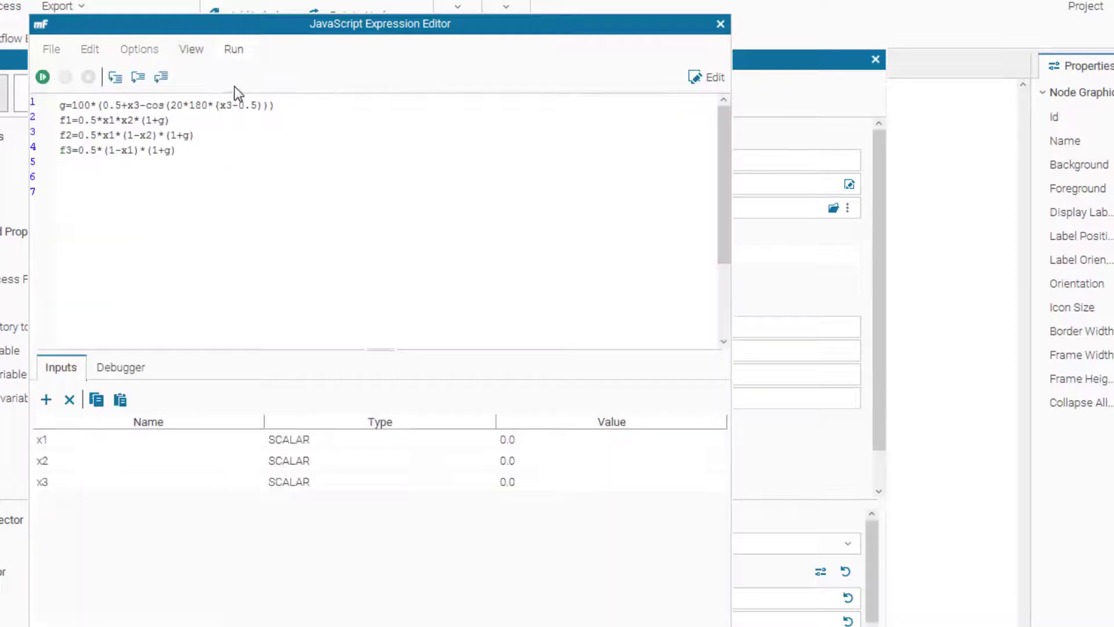
pyautogui.click(42, 77)
pyautogui.click(42, 77)
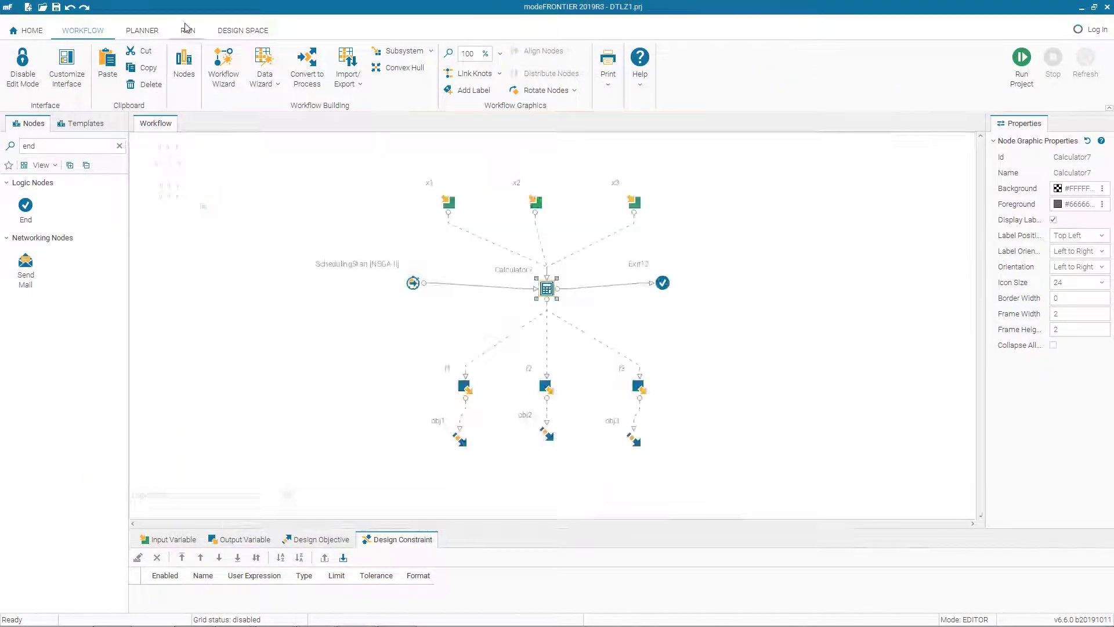
# Run the project again with the corrected calculator and look through the evaluated designs in the design list.
pyautogui.click(187, 30)
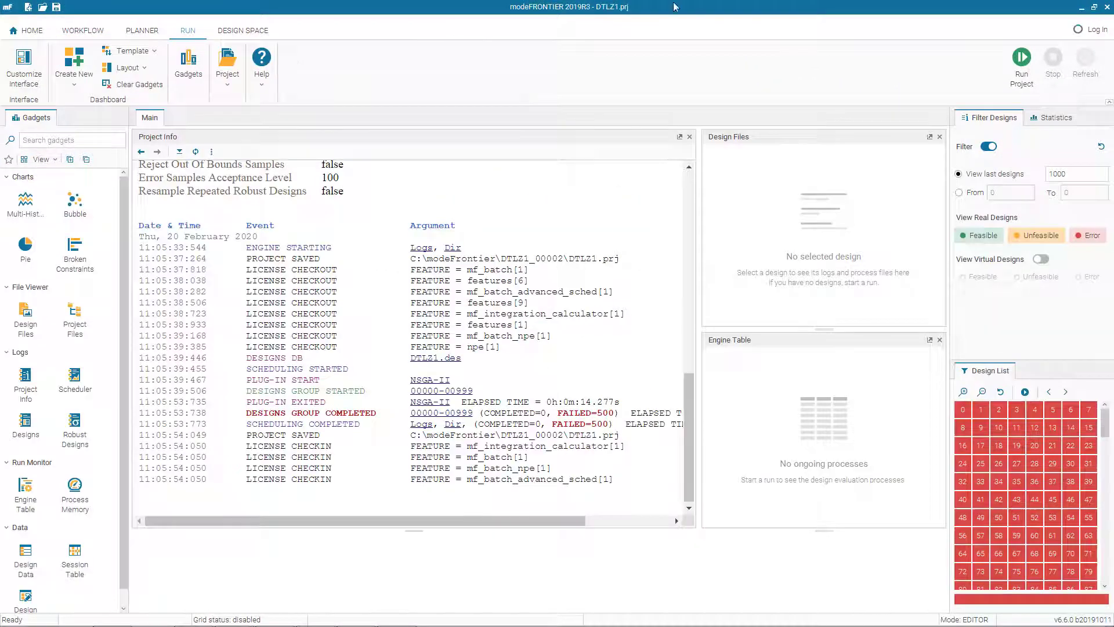
pyautogui.click(1026, 61)
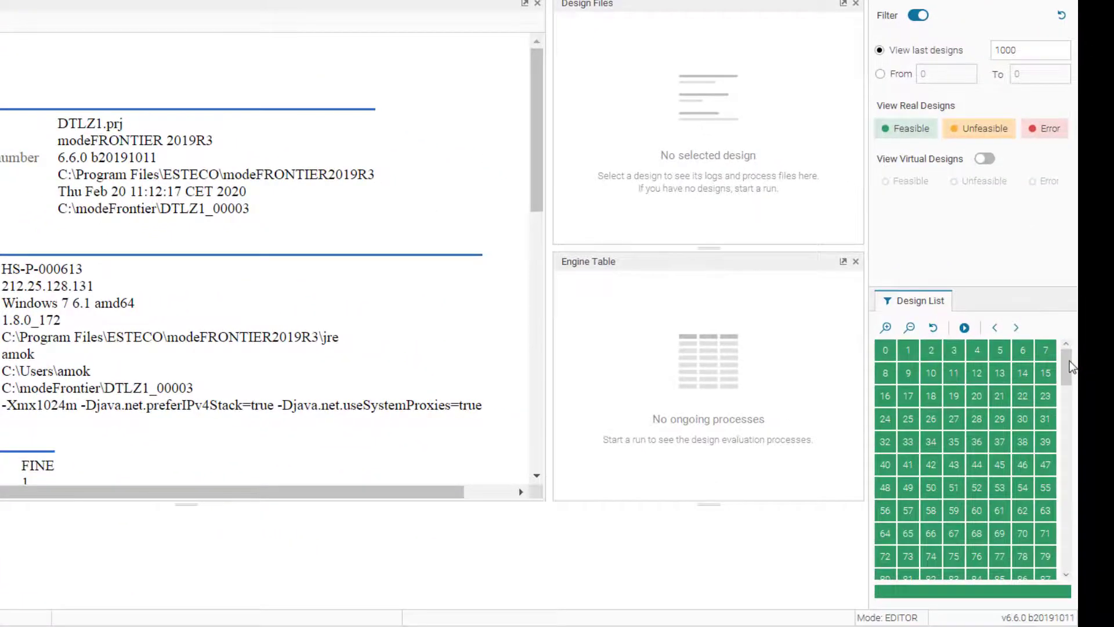
pyautogui.moveTo(1069, 360)
pyautogui.mouseDown()
pyautogui.moveTo(1057, 452)
pyautogui.moveTo(1068, 564)
pyautogui.moveTo(1069, 361)
pyautogui.mouseUp()
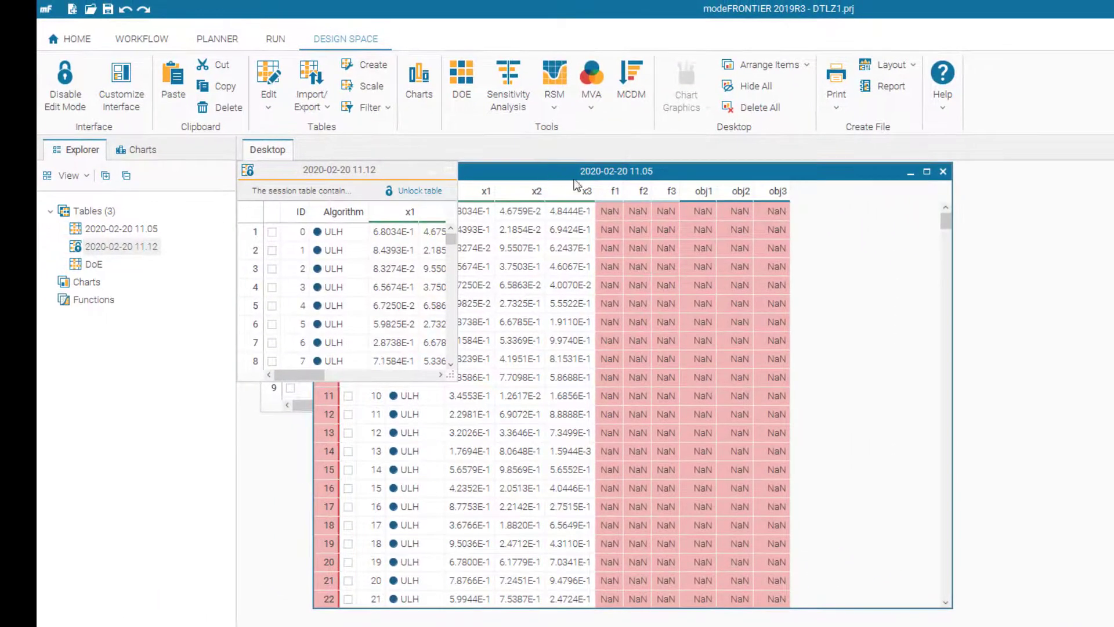
# Compare the session tables 2020-02-20 11.05 and 2020-02-20 11.12, and review the output and objective values of the 11.12 run.
pyautogui.moveTo(576, 185); pyautogui.dragTo(677, 210)
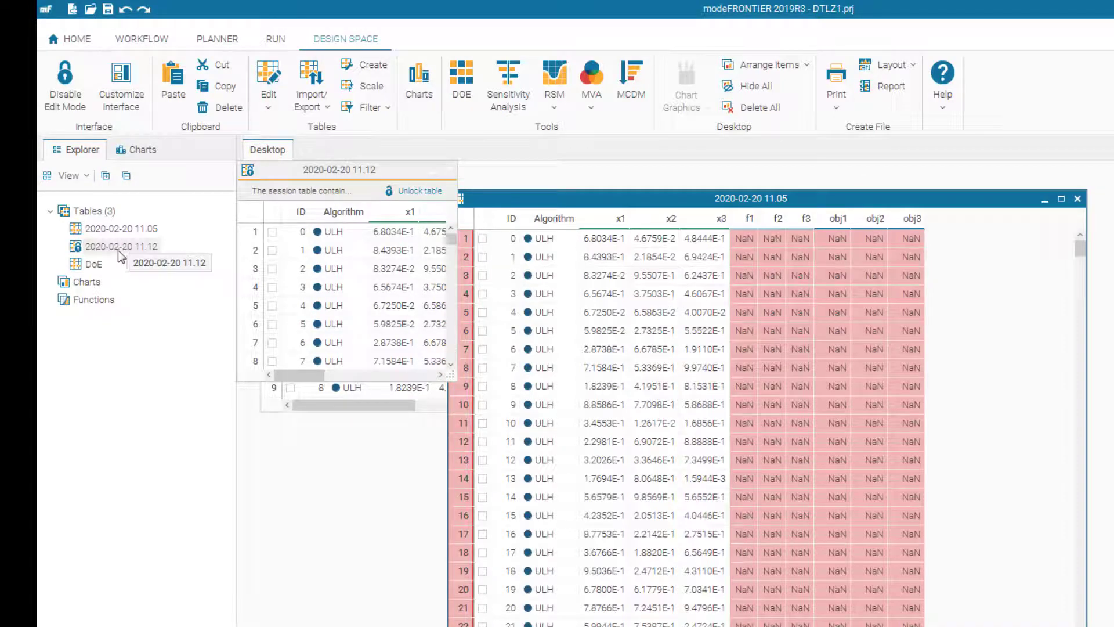
pyautogui.doubleClick(138, 228)
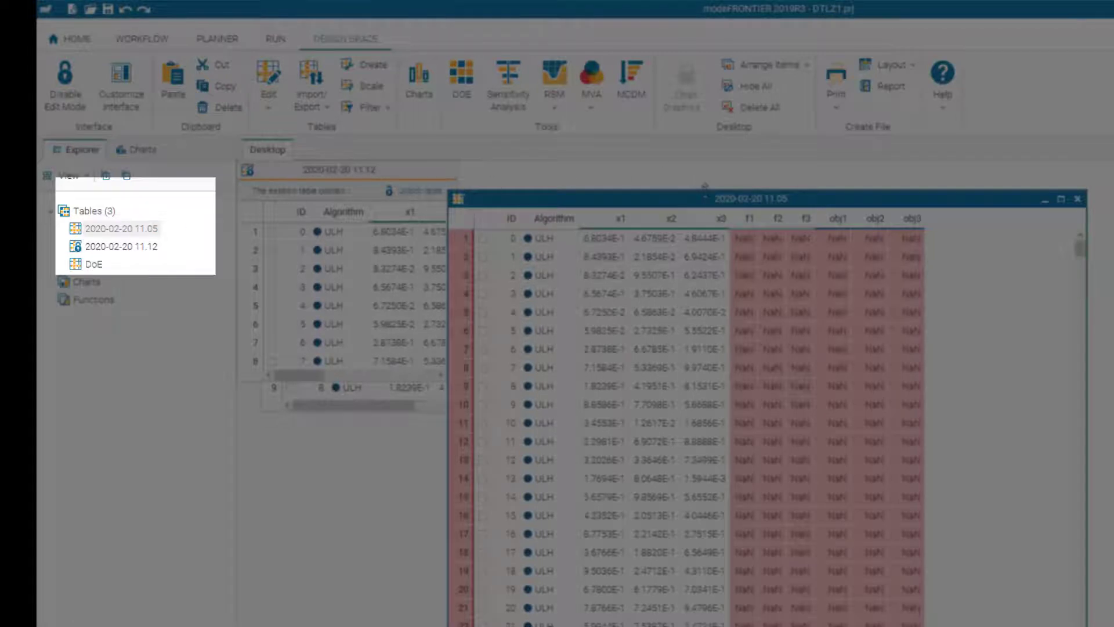
pyautogui.moveTo(718, 195); pyautogui.dragTo(732, 183)
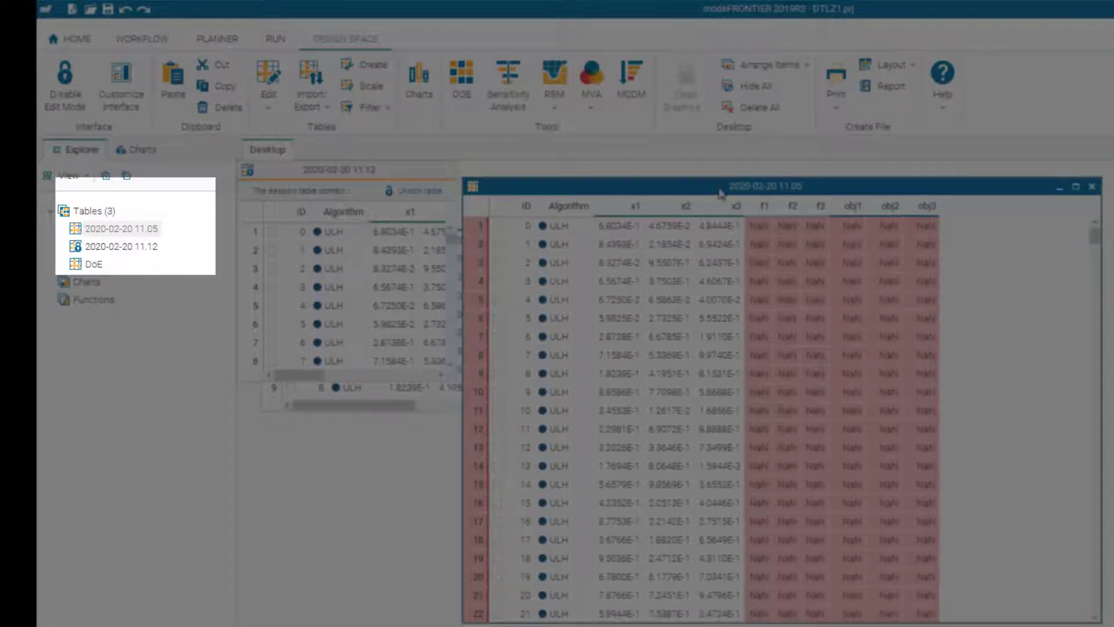
pyautogui.doubleClick(110, 248)
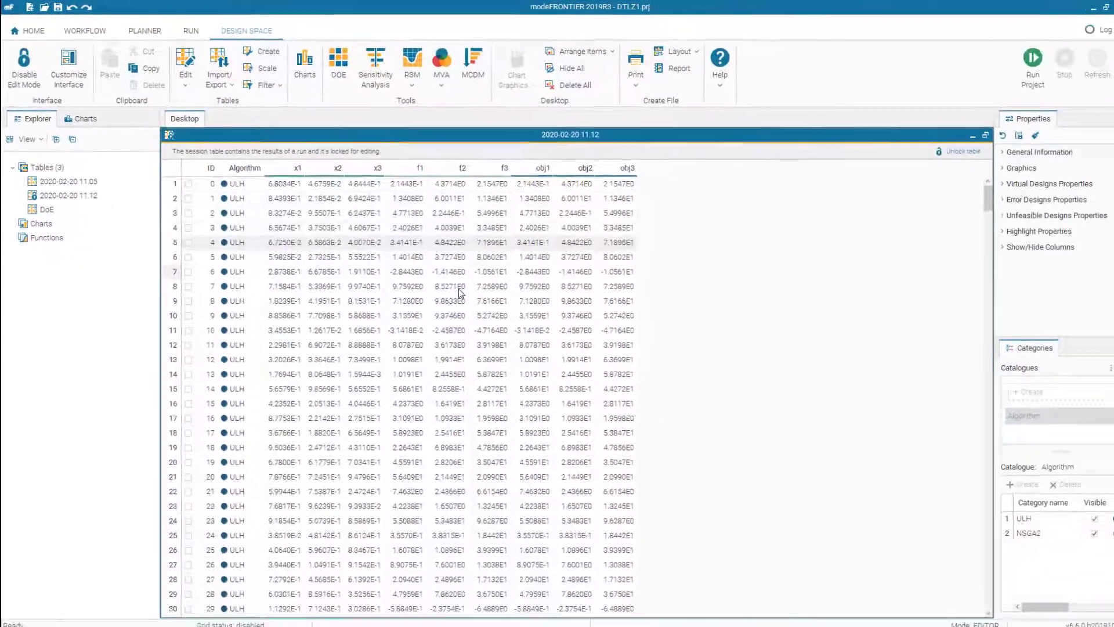
pyautogui.scroll(-4, 579, 352)
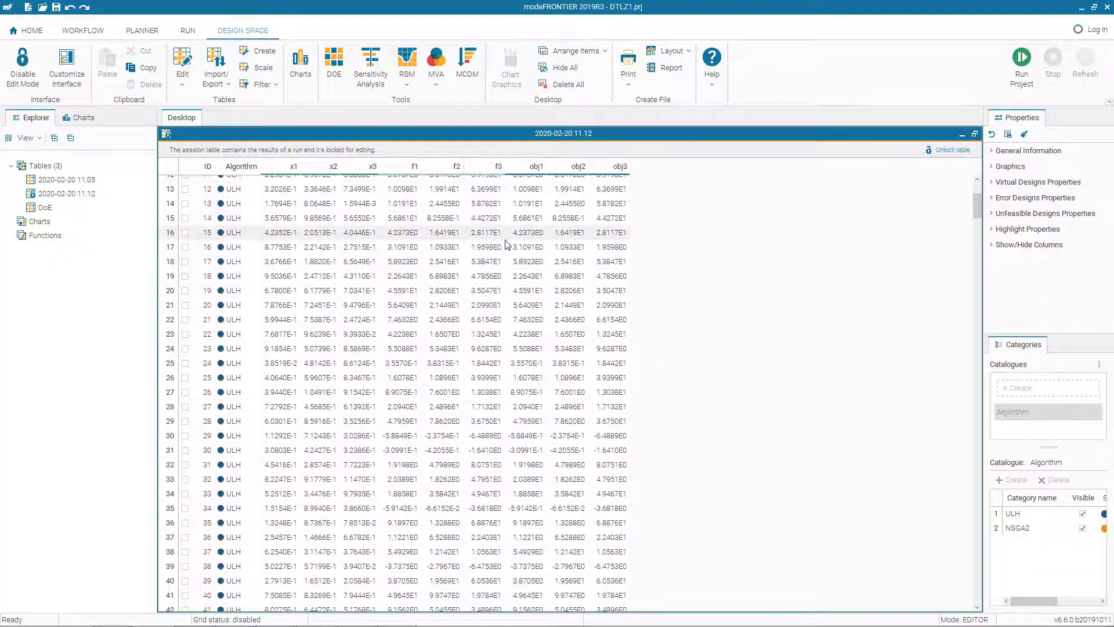
pyautogui.scroll(-3, 511, 246)
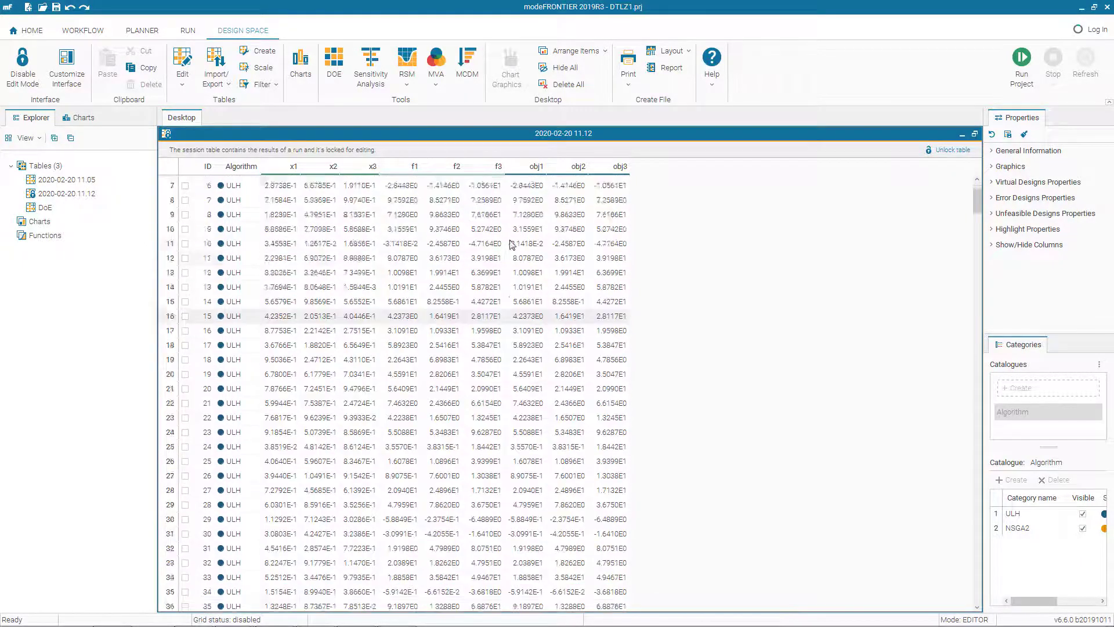
pyautogui.scroll(2, 510, 244)
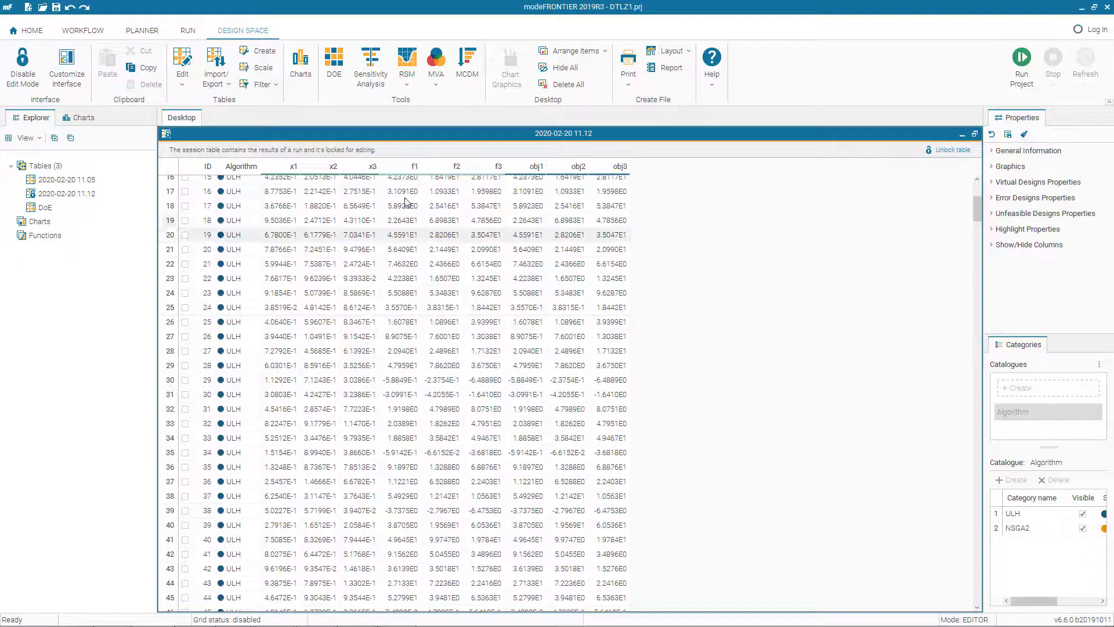
pyautogui.scroll(-3, 380, 355)
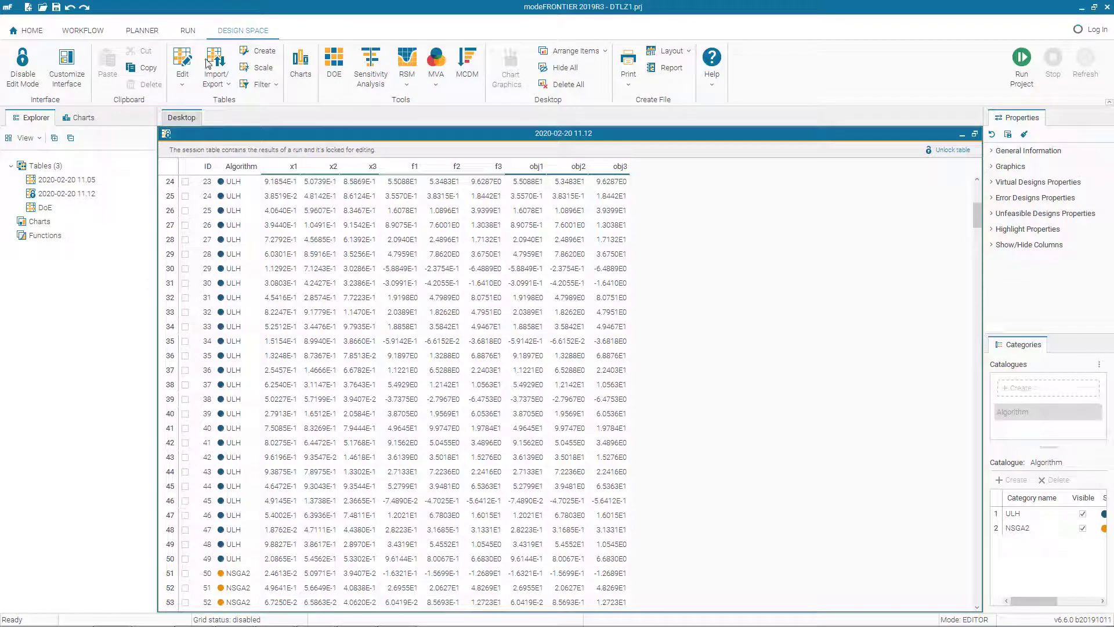
# Create a Scatter 3D chart from table 2020-02-20 11.12 with obj1 on X, obj2 on Y and obj3 on Z, and inspect it rotated.
pyautogui.click(300, 63)
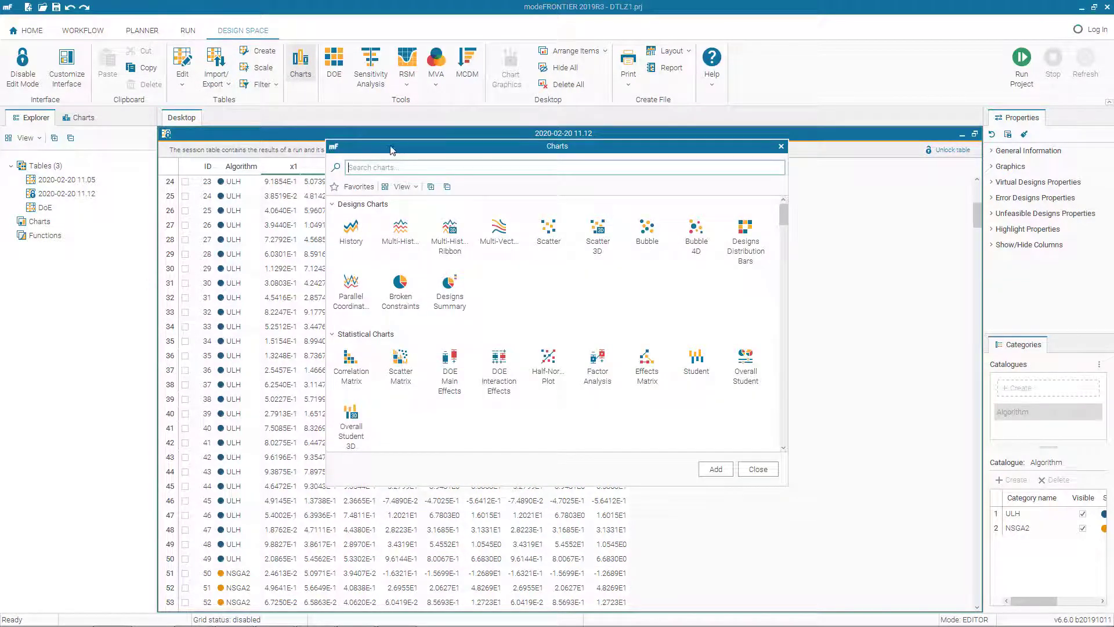
pyautogui.moveTo(387, 147); pyautogui.dragTo(388, 139)
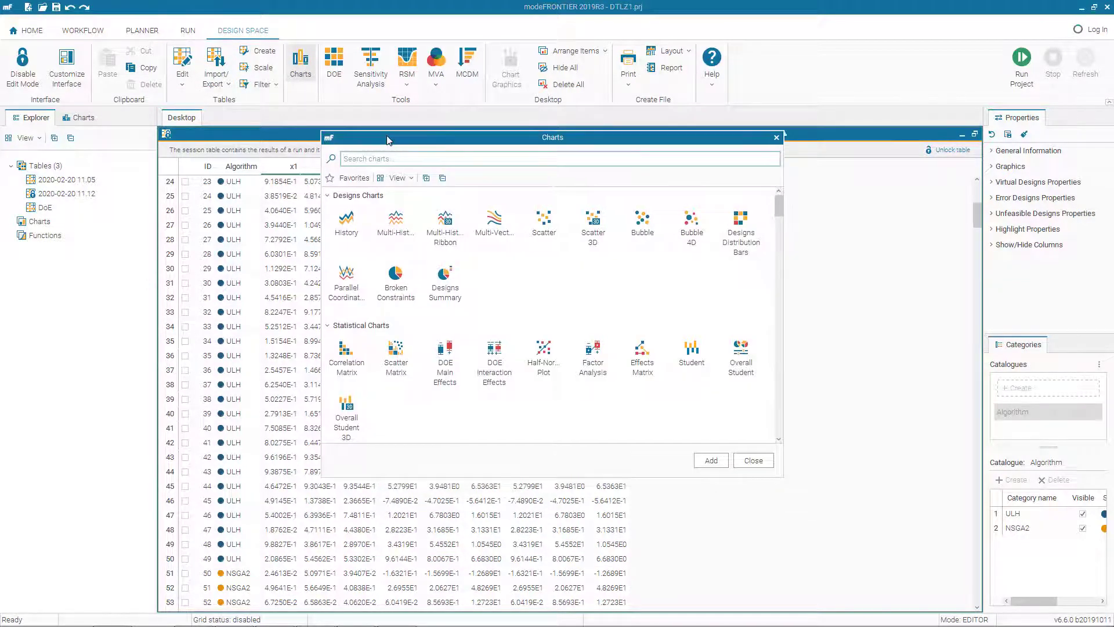
pyautogui.click(604, 244)
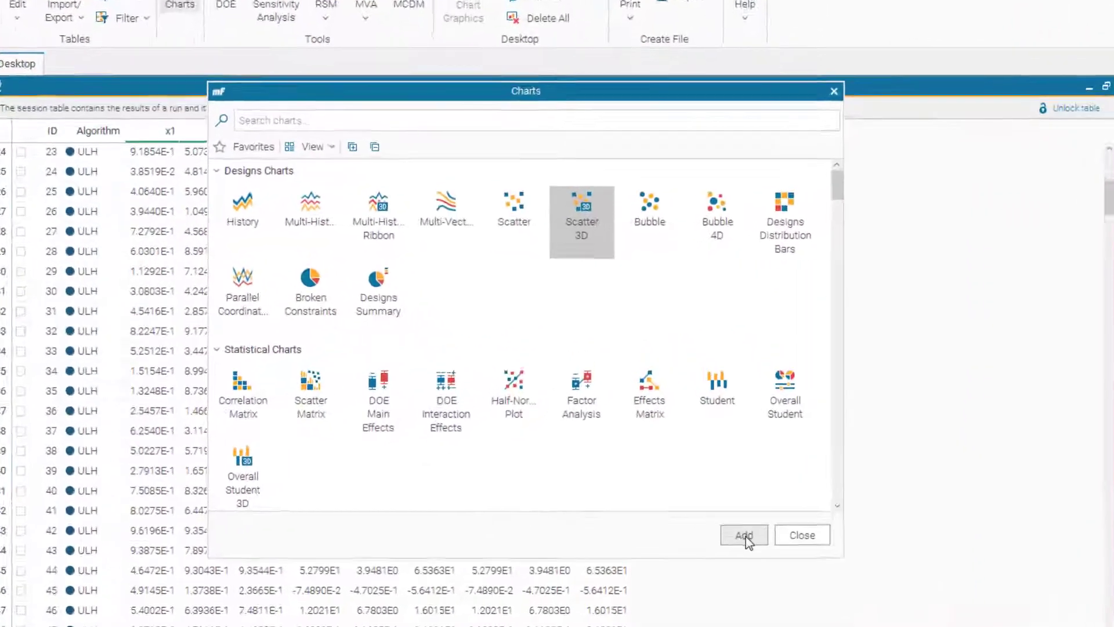
pyautogui.click(744, 534)
pyautogui.click(493, 297)
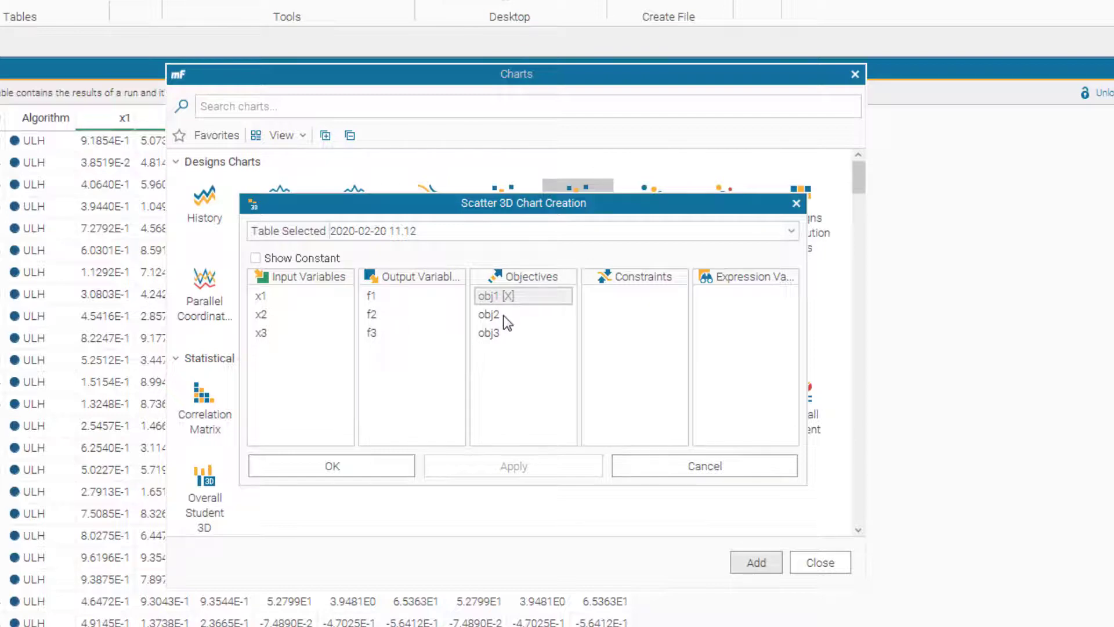
pyautogui.click(502, 316)
pyautogui.click(492, 335)
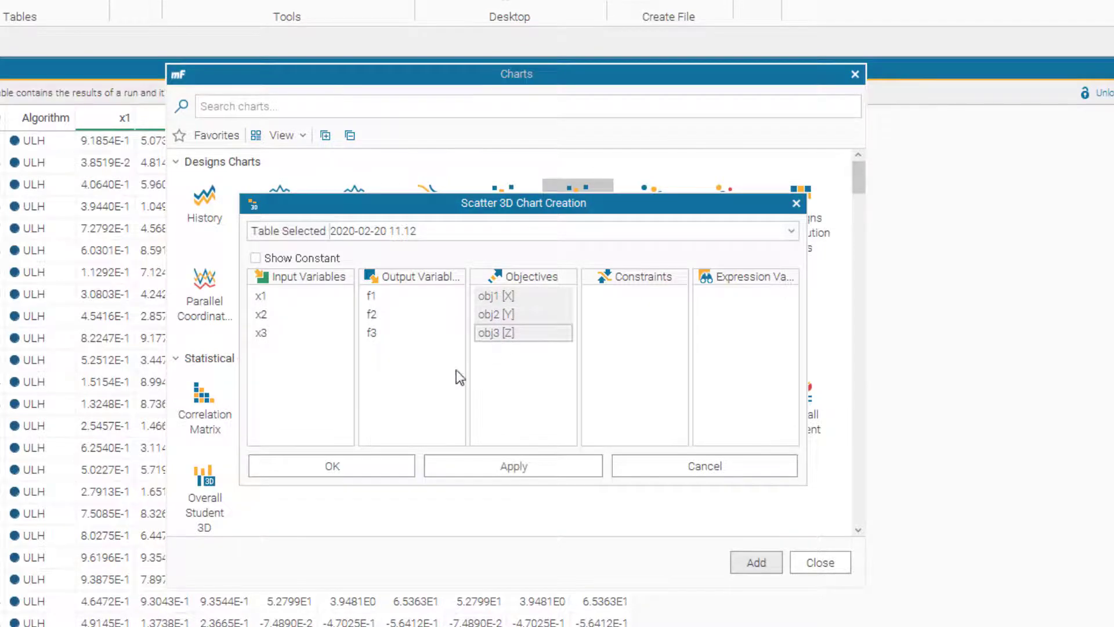
pyautogui.click(365, 471)
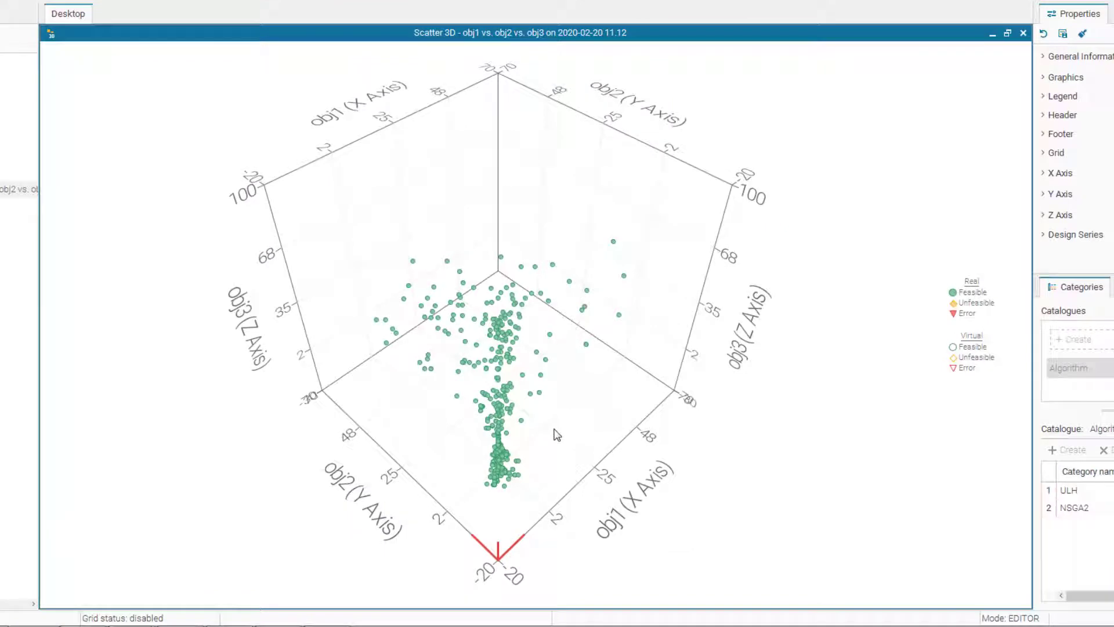
pyautogui.moveTo(512, 407); pyautogui.dragTo(315, 461)
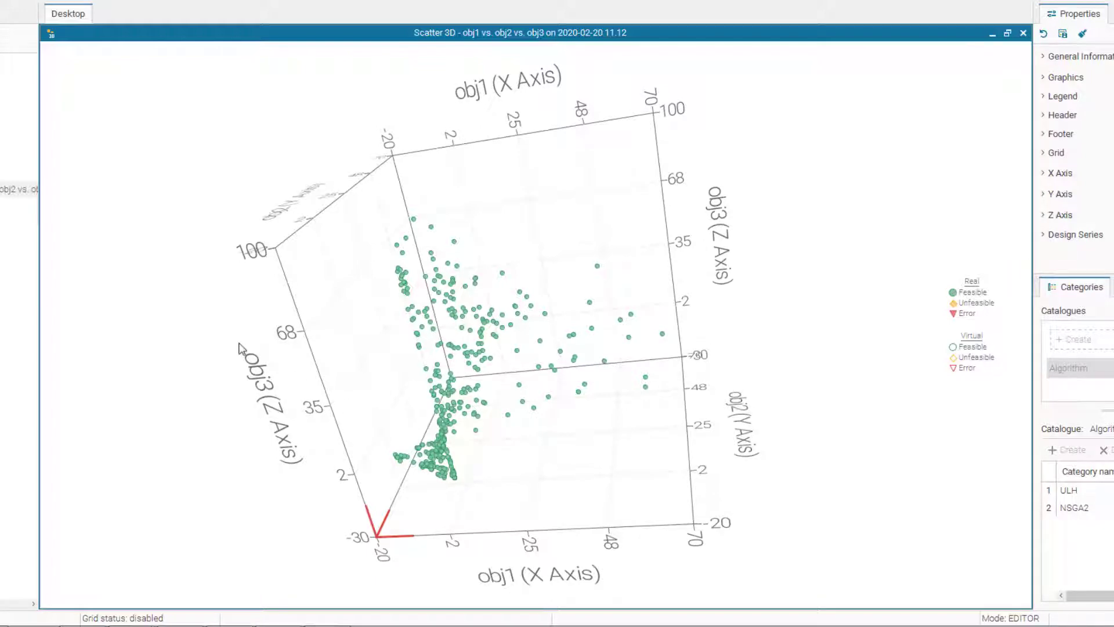
# Mark only the real Pareto designs in session table 2020-02-20 11.12 and select the marked designs.
pyautogui.doubleClick(81, 196)
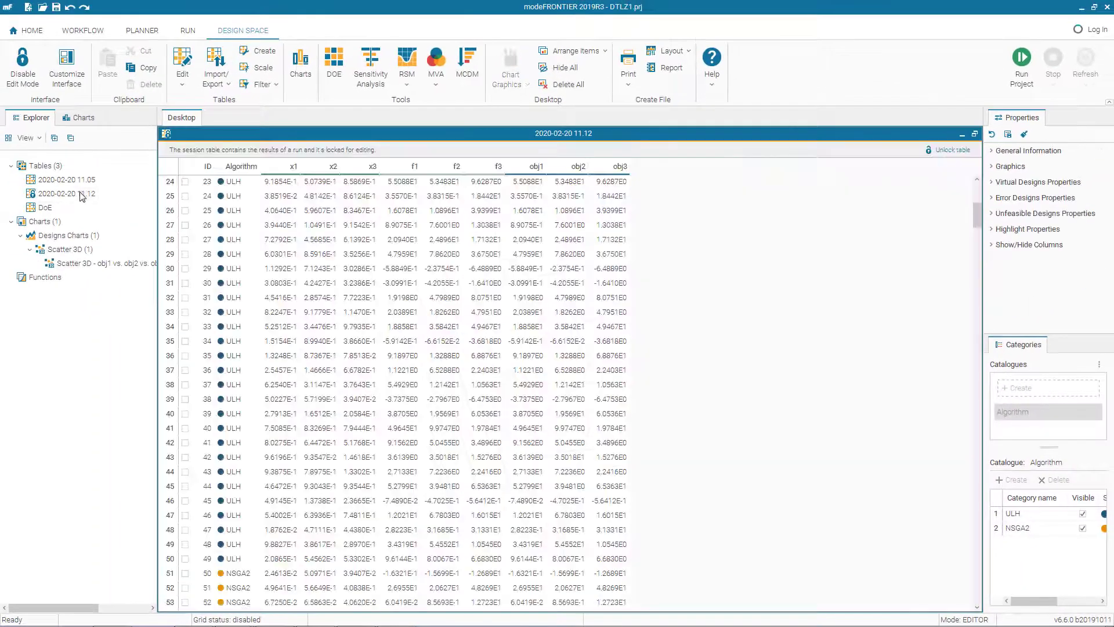
pyautogui.rightClick(457, 200)
pyautogui.moveTo(571, 339)
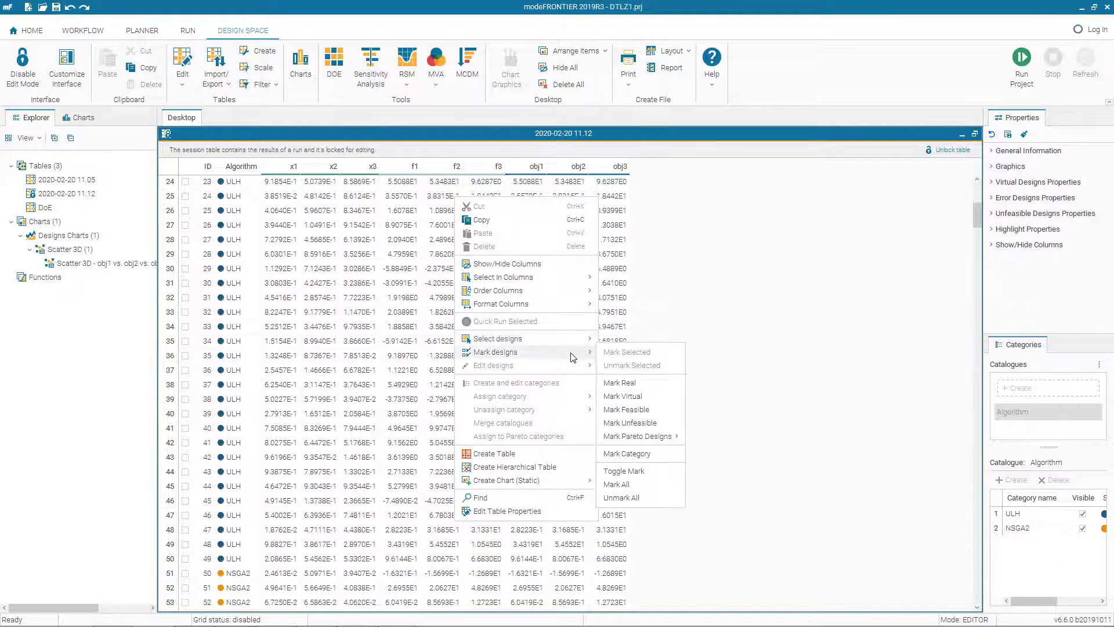
pyautogui.moveTo(638, 436)
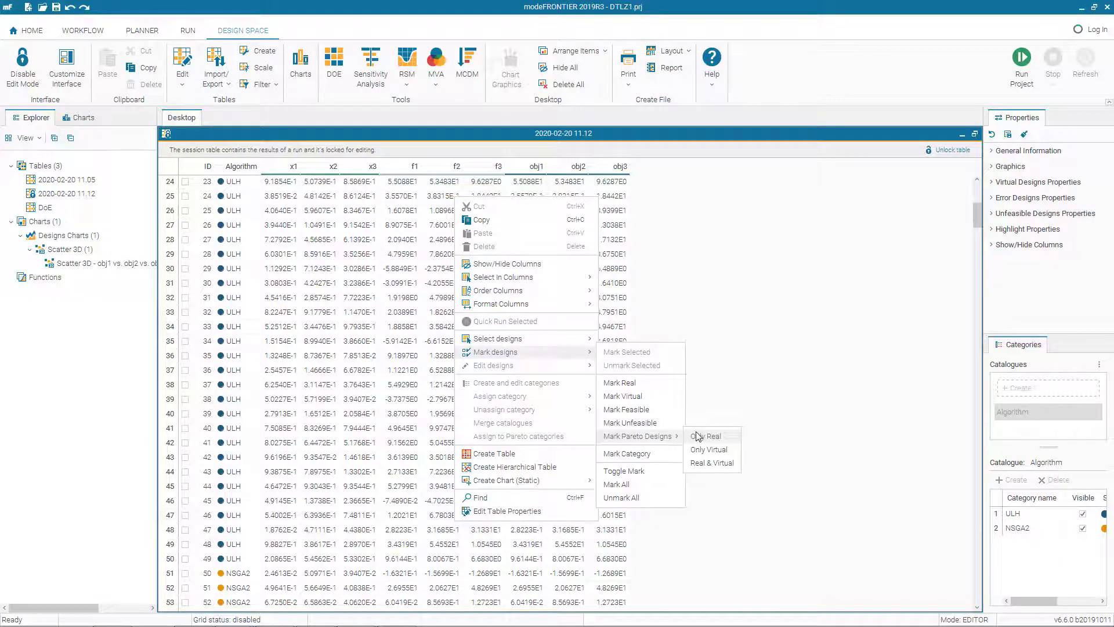
pyautogui.click(699, 437)
pyautogui.rightClick(460, 440)
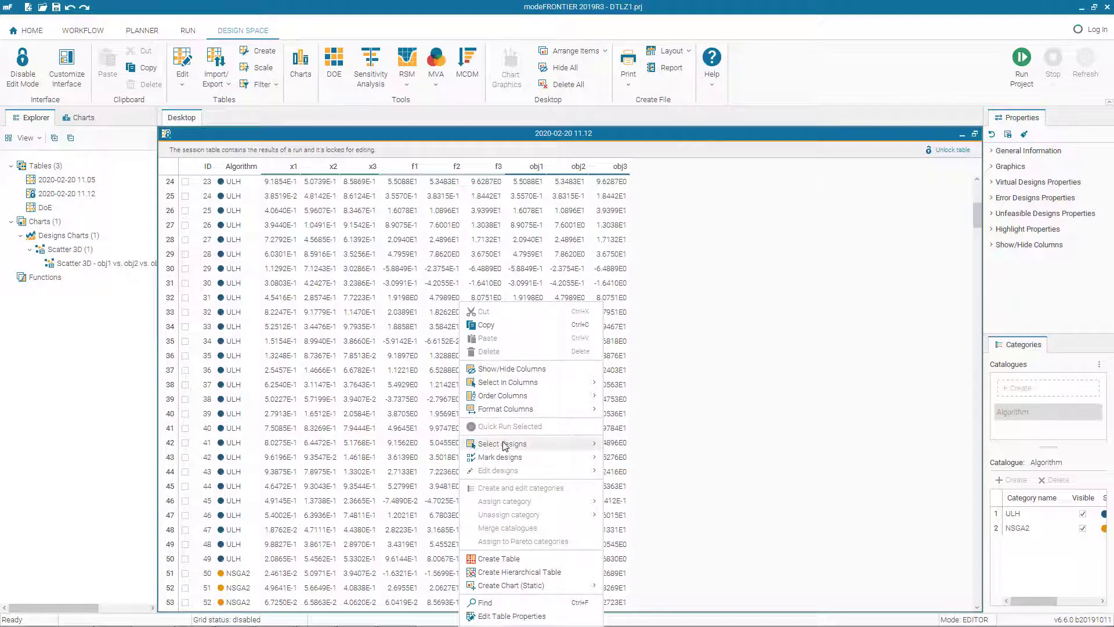
pyautogui.moveTo(580, 443)
pyautogui.click(644, 443)
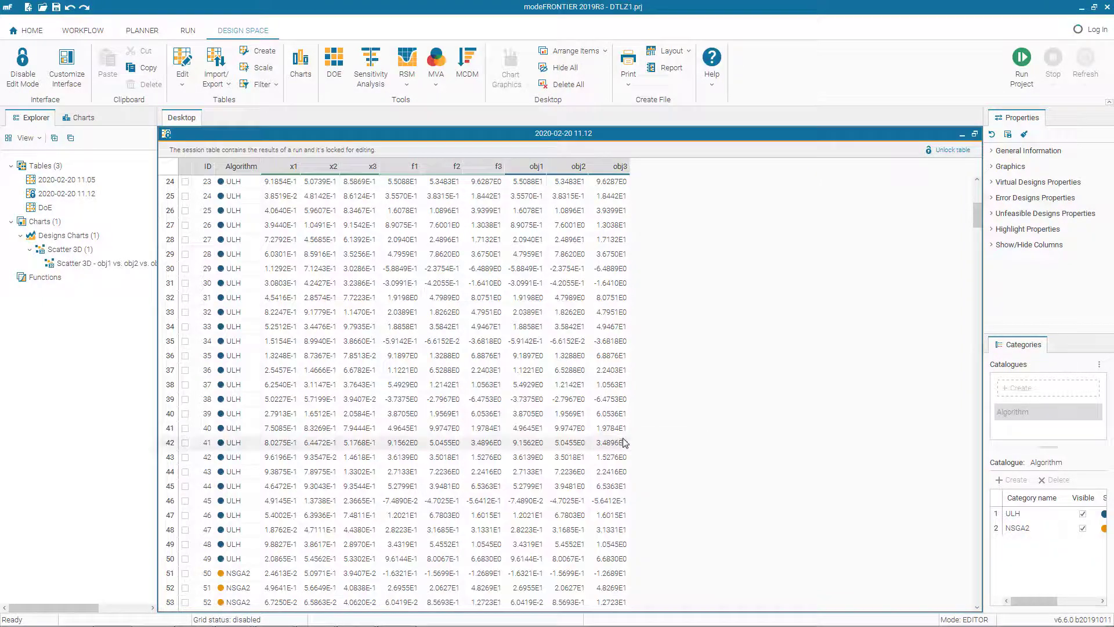
# Create a new table from the selected Pareto designs without inheriting their category.
pyautogui.rightClick(469, 303)
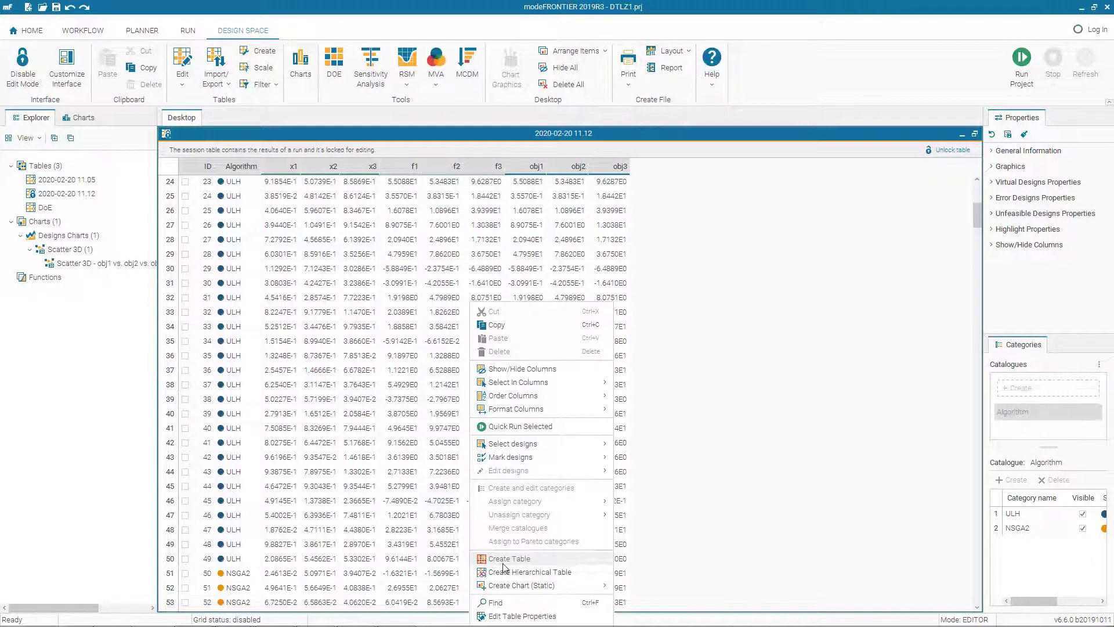
pyautogui.click(500, 567)
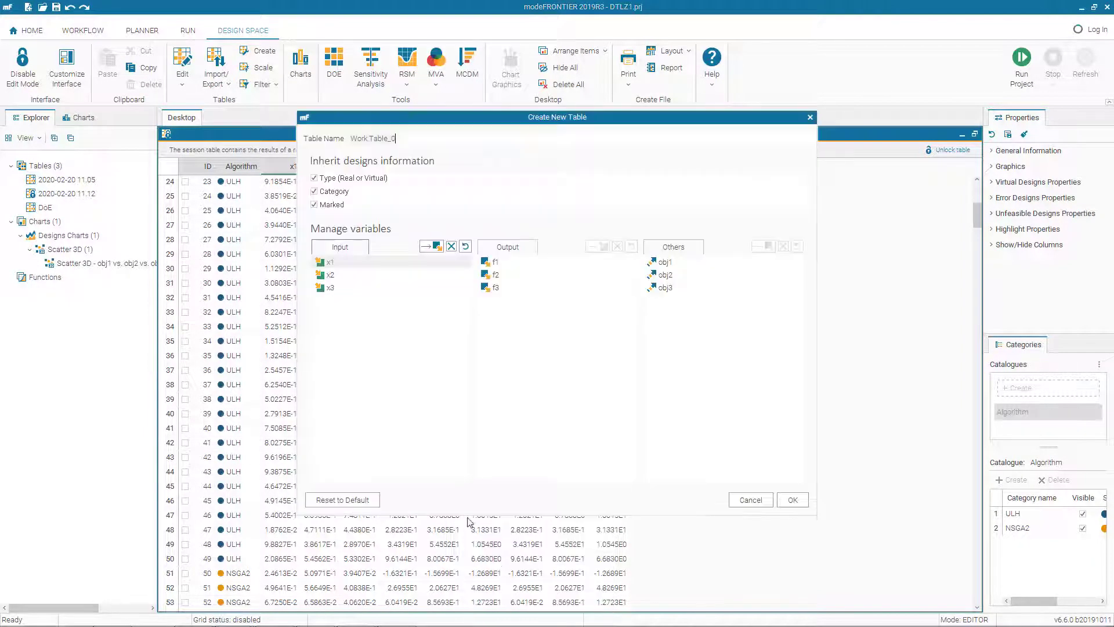
pyautogui.click(314, 191)
pyautogui.click(788, 500)
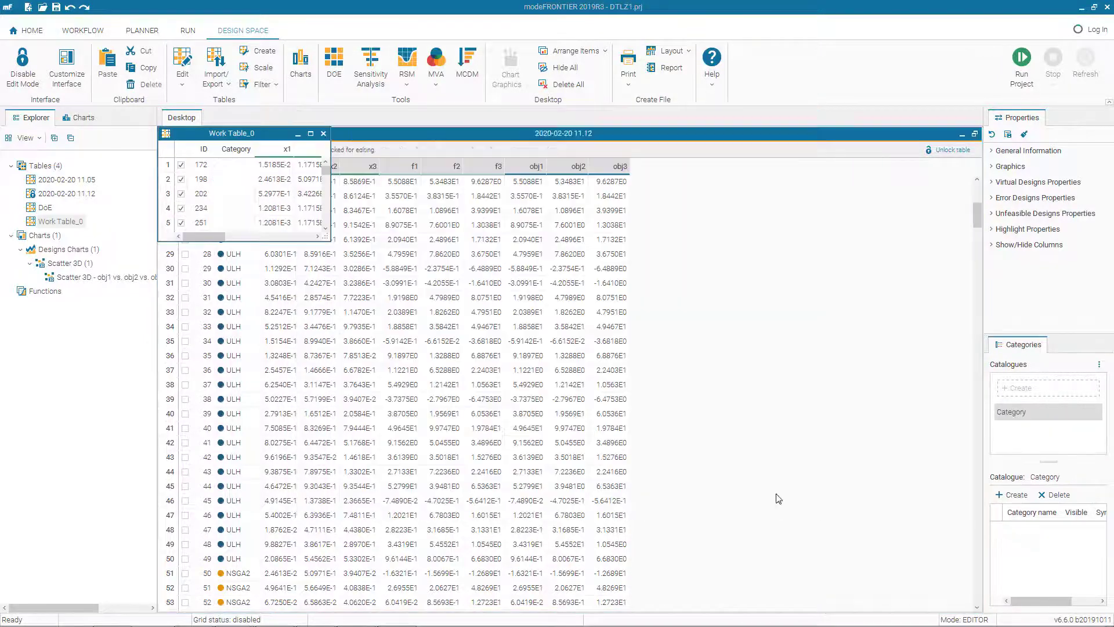
# Rename the new work table as Pareto.
pyautogui.rightClick(54, 227)
pyautogui.click(72, 236)
pyautogui.write('Pareto')
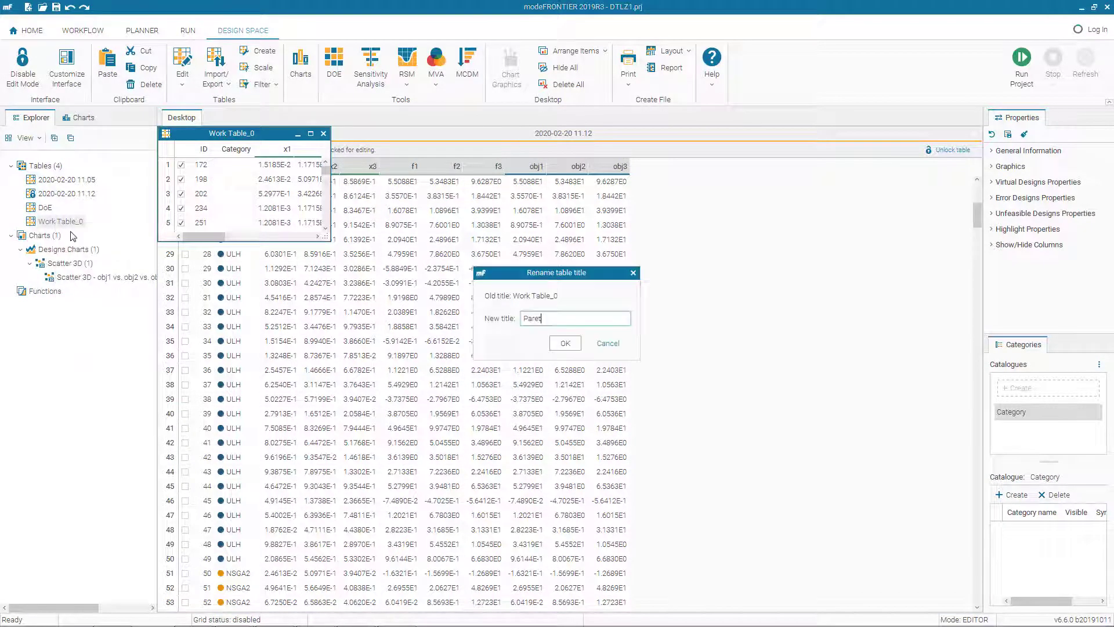
pyautogui.click(563, 344)
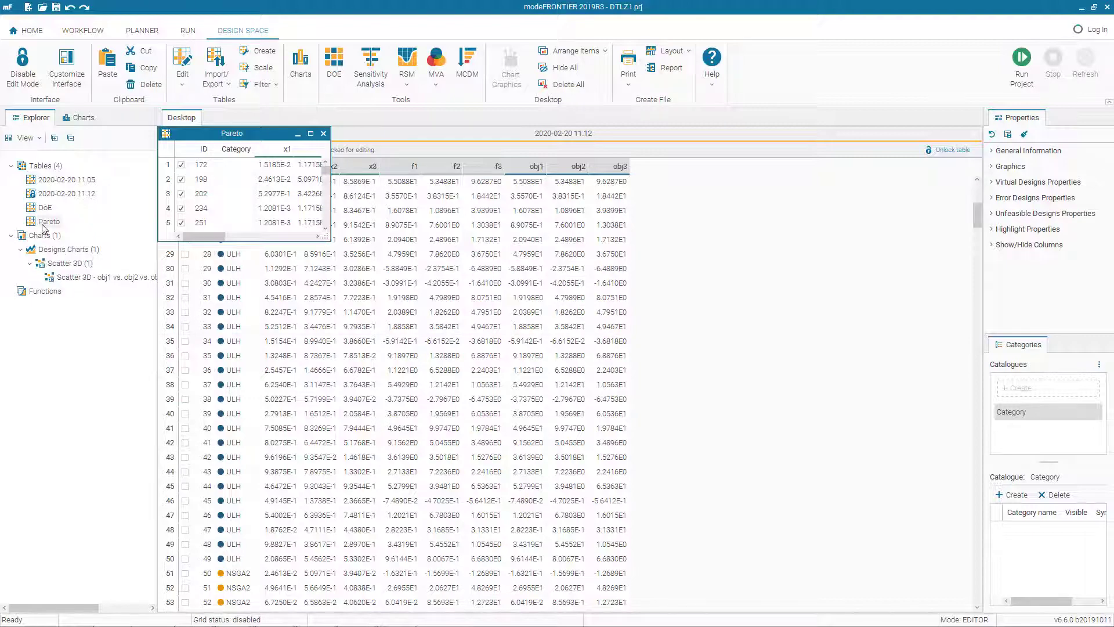
# Create a Scatter 3D chart from table Pareto with obj1 on X, obj2 on Y and obj3 on Z, and inspect it rotated.
pyautogui.click(298, 74)
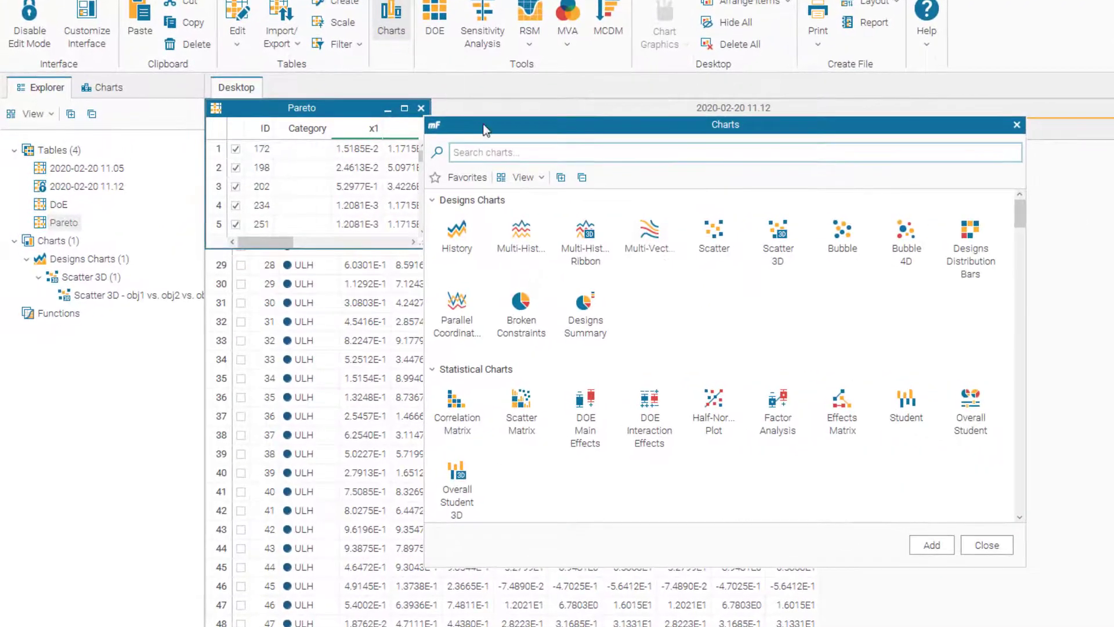
pyautogui.click(768, 238)
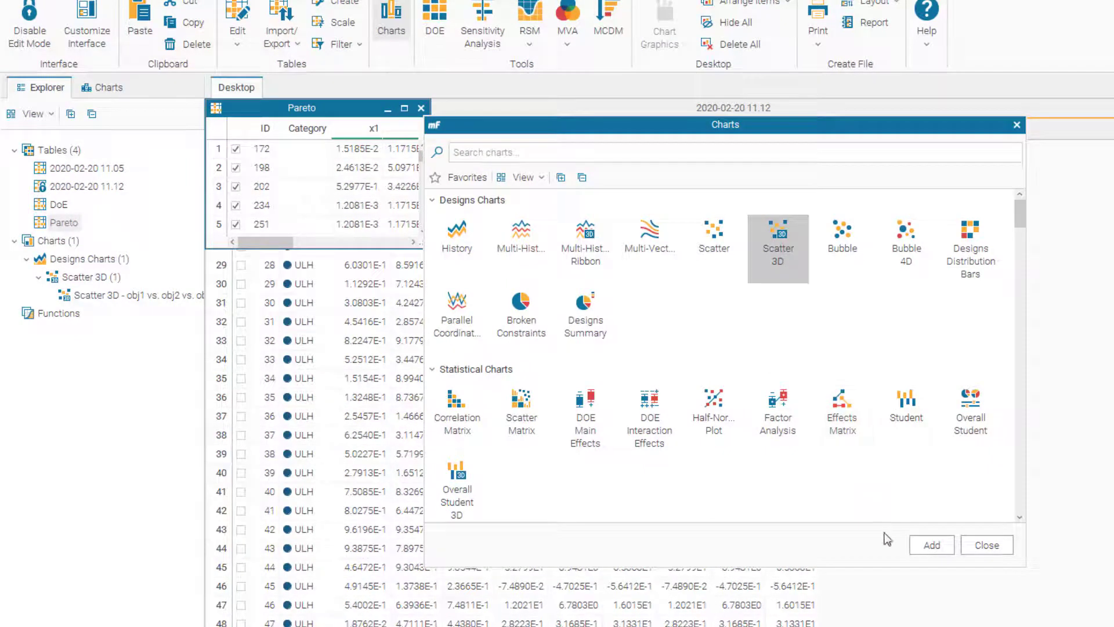
pyautogui.click(930, 544)
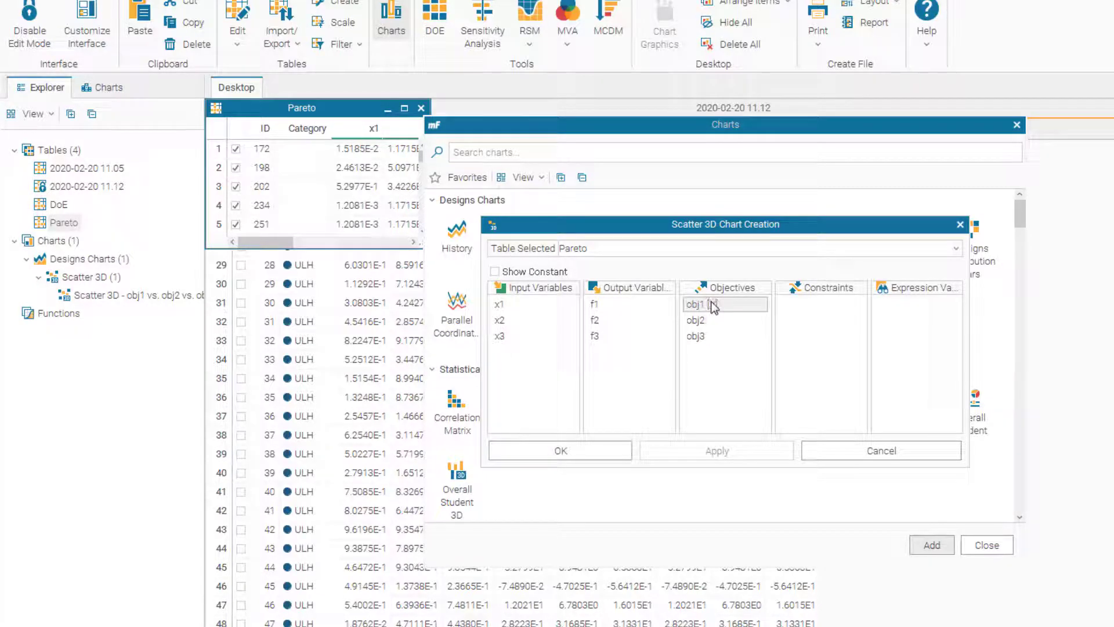
pyautogui.click(707, 320)
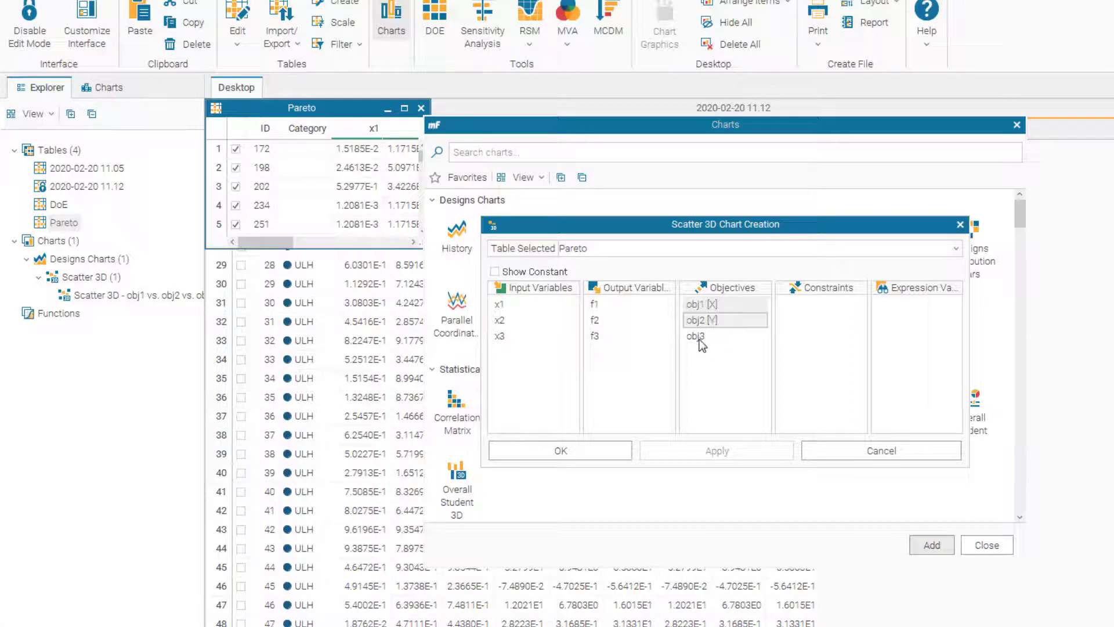
pyautogui.click(699, 336)
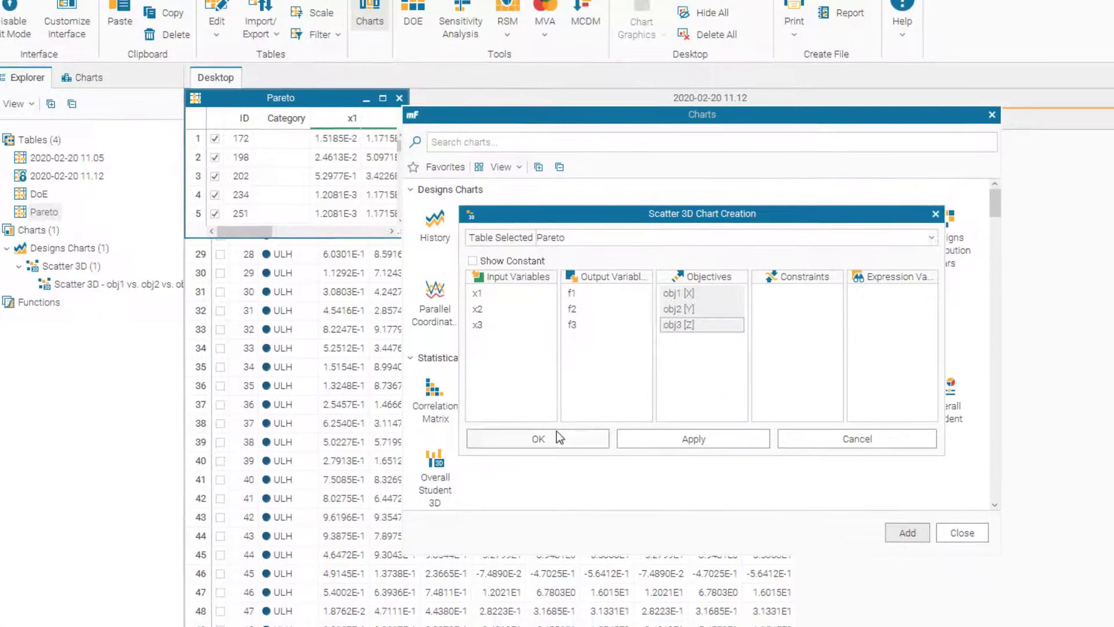
pyautogui.click(560, 450)
pyautogui.moveTo(411, 323); pyautogui.dragTo(383, 438)
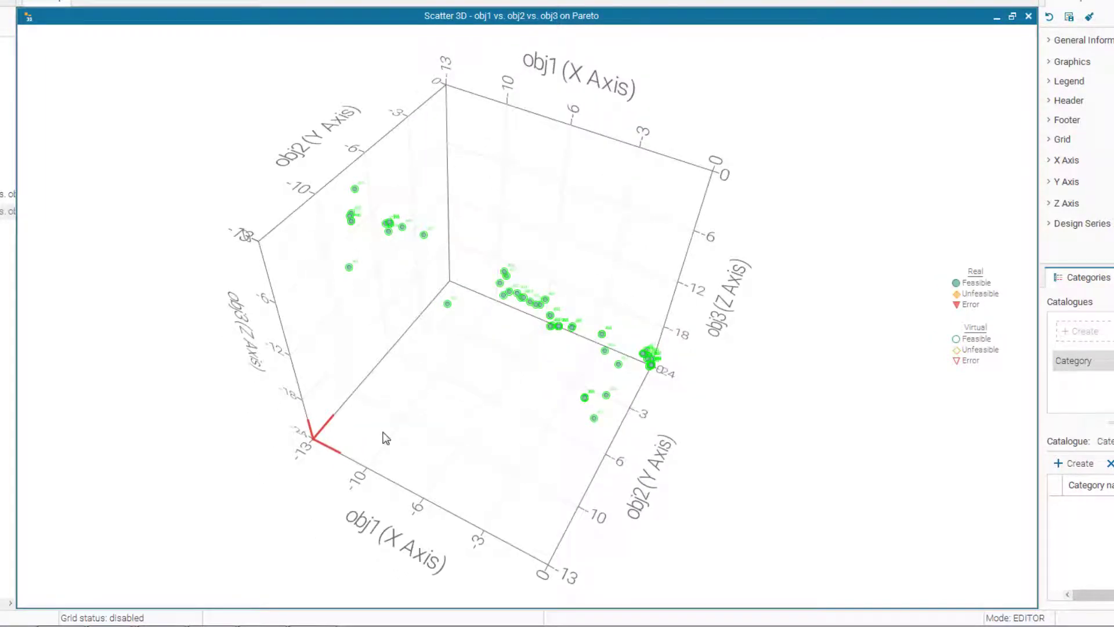
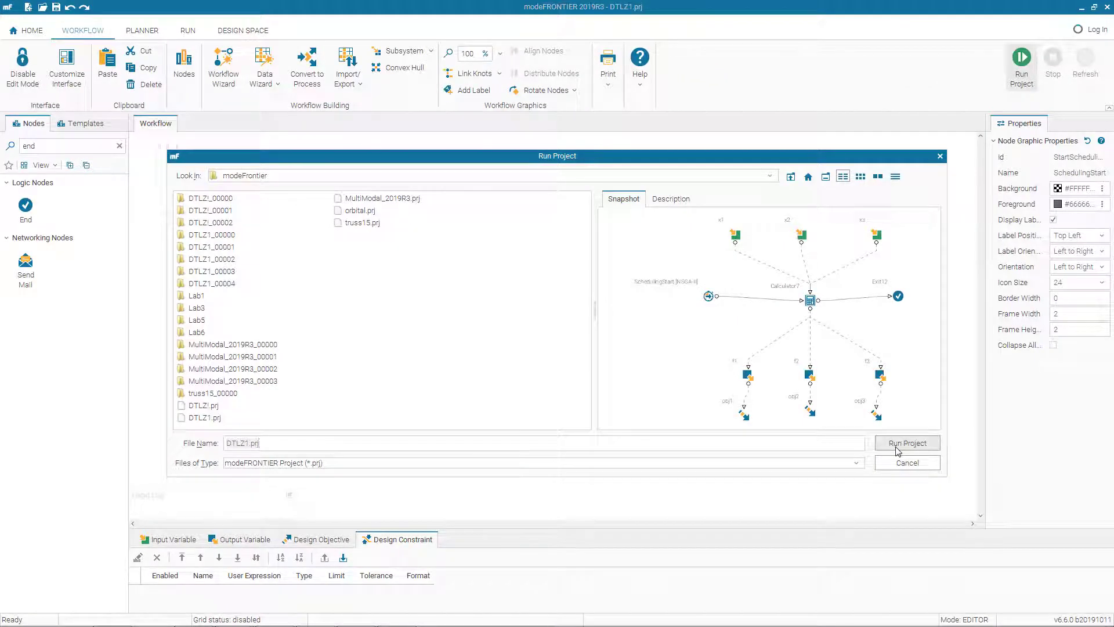
# Run the project as DTLZ1.prj, overwriting the existing file, and return to the design space.
pyautogui.click(896, 444)
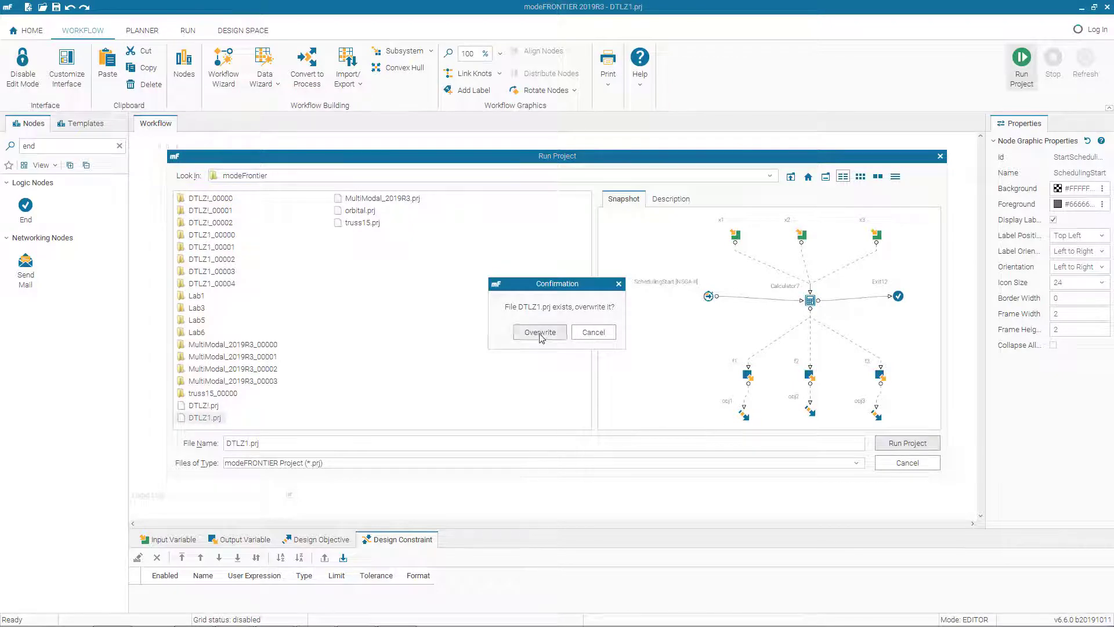
pyautogui.click(538, 334)
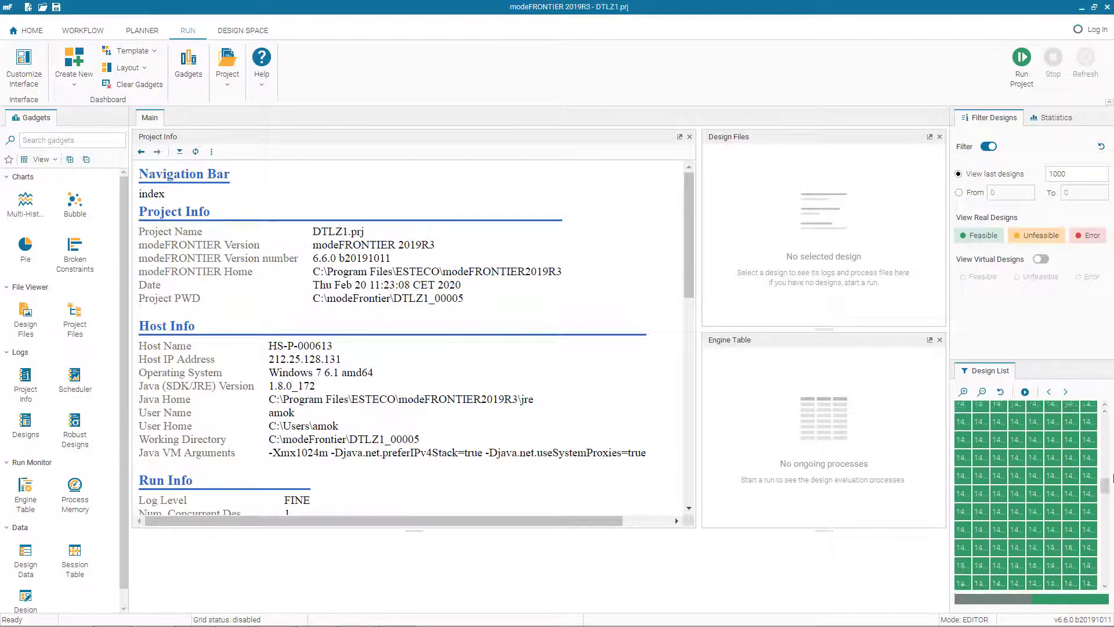
pyautogui.click(251, 31)
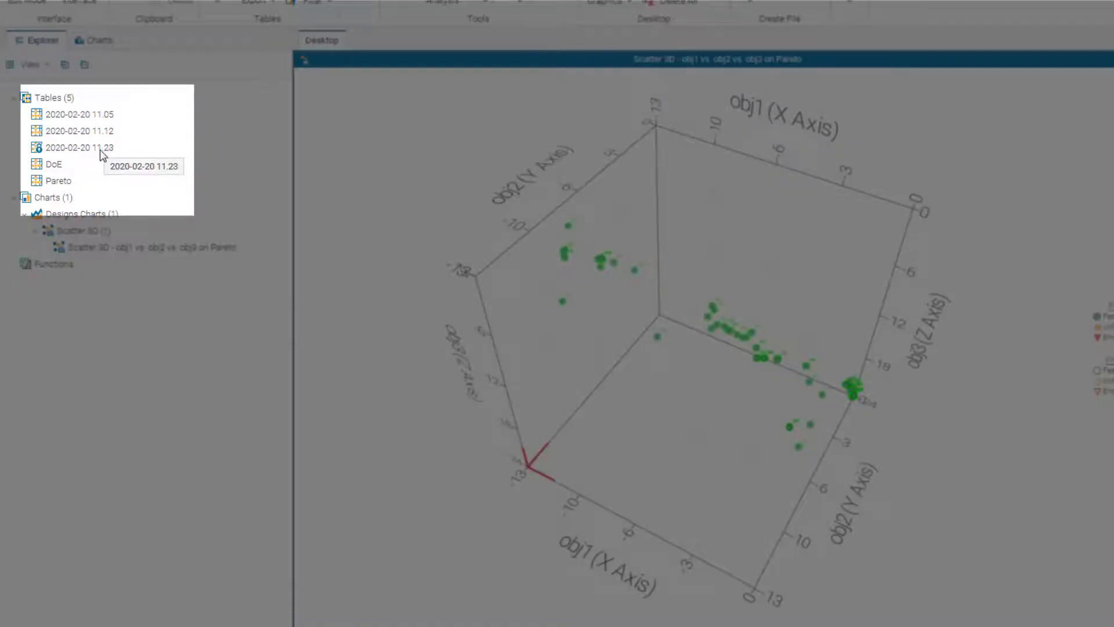
# Open session table 2020-02-20 11.23 maximized and select only its real Pareto designs.
pyautogui.doubleClick(102, 149)
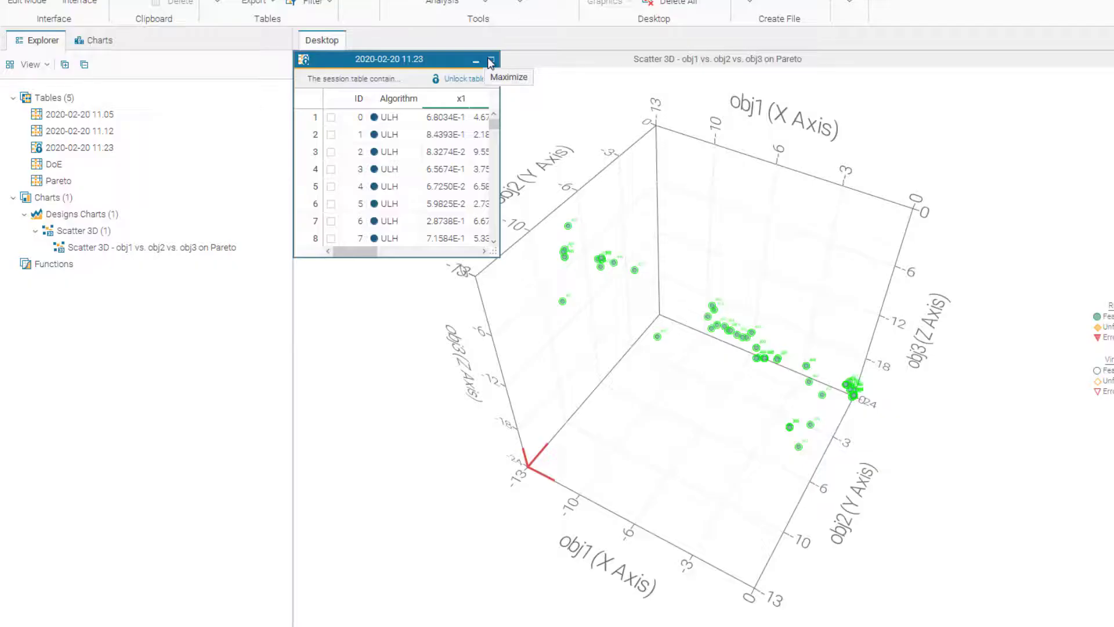
pyautogui.click(490, 58)
pyautogui.scroll(-2, 430, 255)
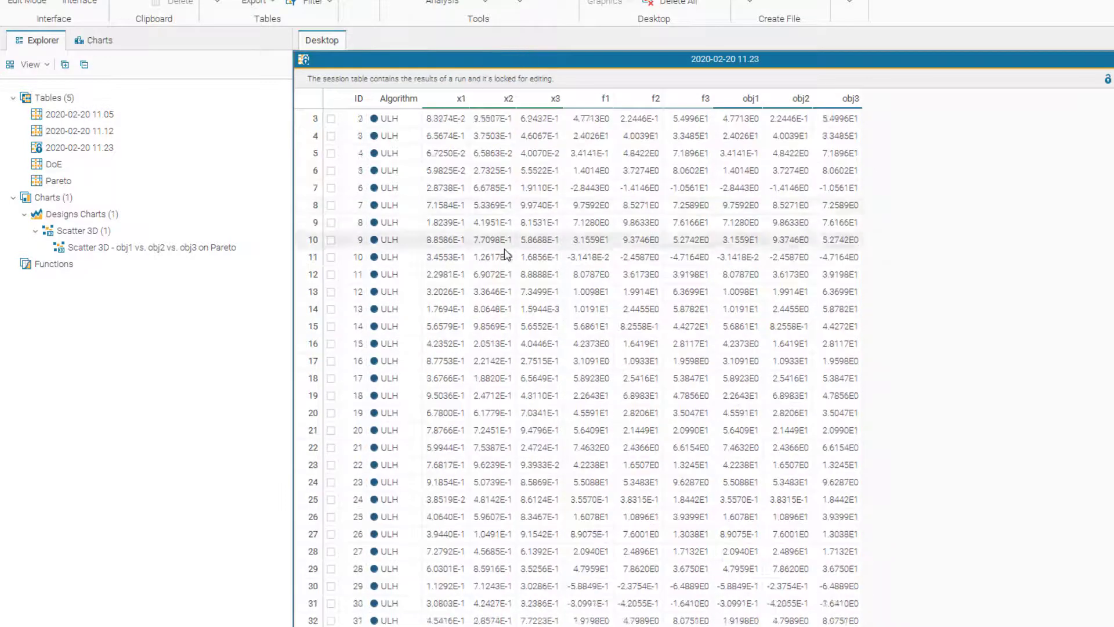
pyautogui.rightClick(571, 225)
pyautogui.moveTo(638, 391)
pyautogui.moveTo(812, 486)
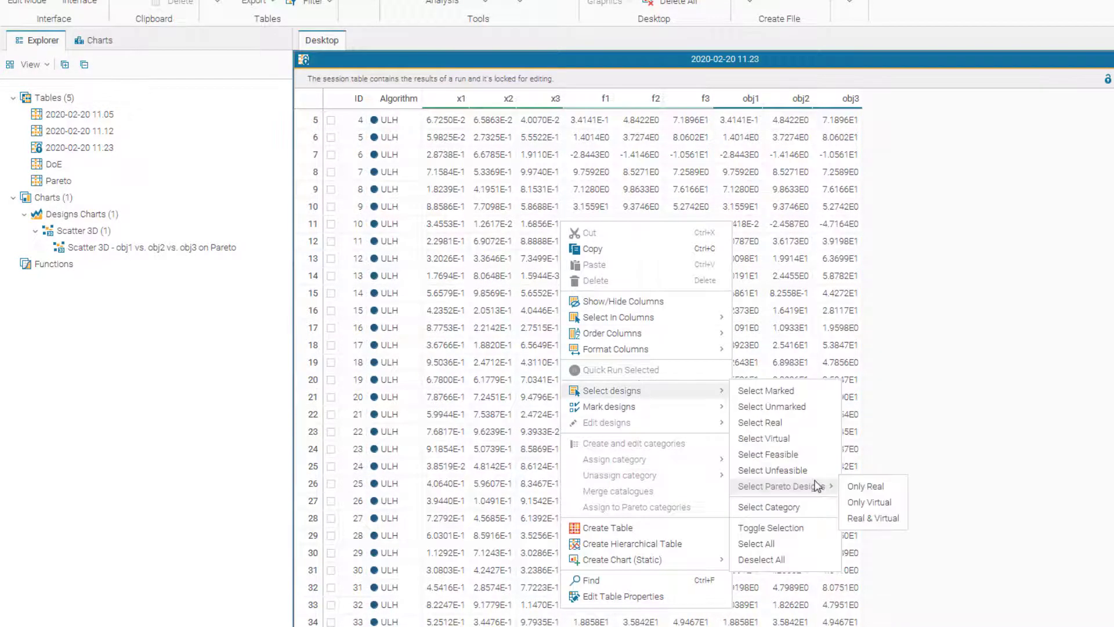
pyautogui.click(866, 488)
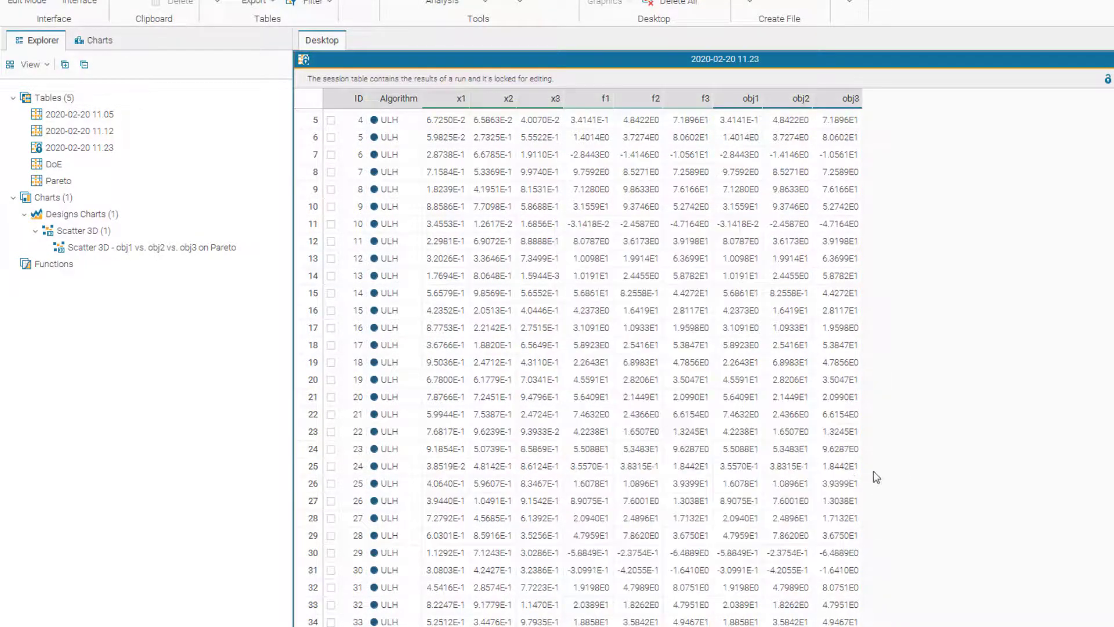
# Create a new table from the selected Pareto designs without inheriting their real or virtual type.
pyautogui.rightClick(596, 254)
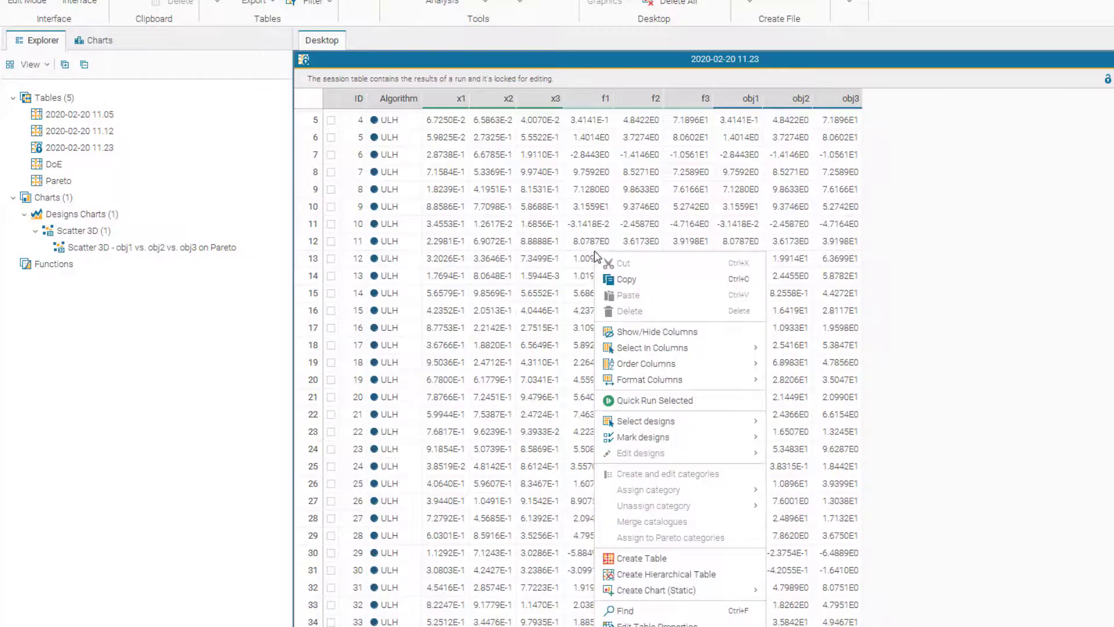
pyautogui.click(641, 560)
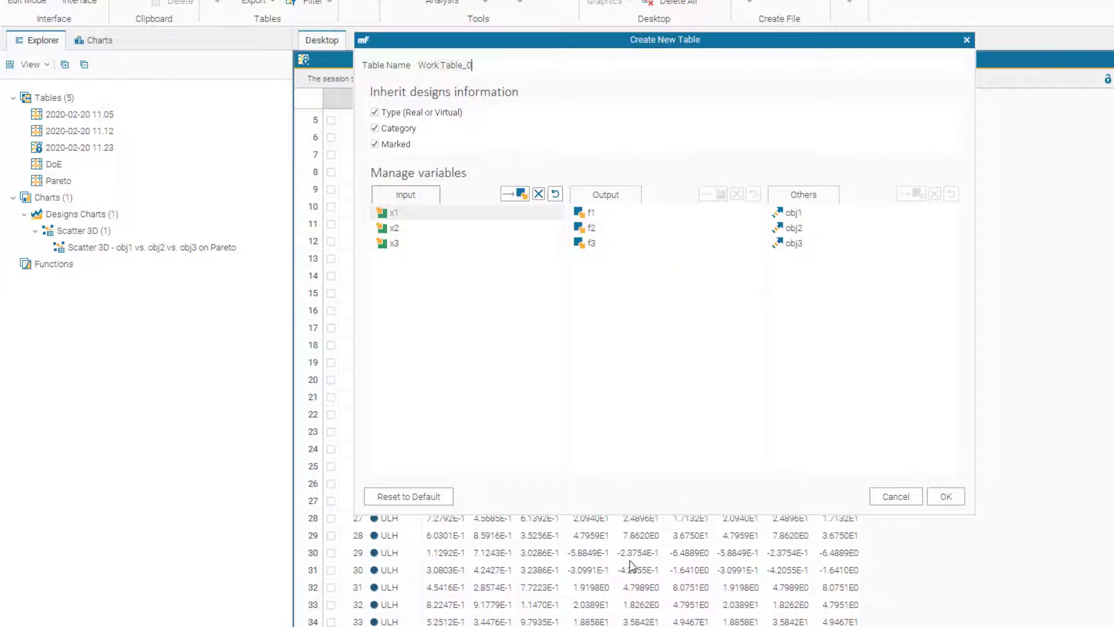
pyautogui.click(375, 114)
pyautogui.click(946, 496)
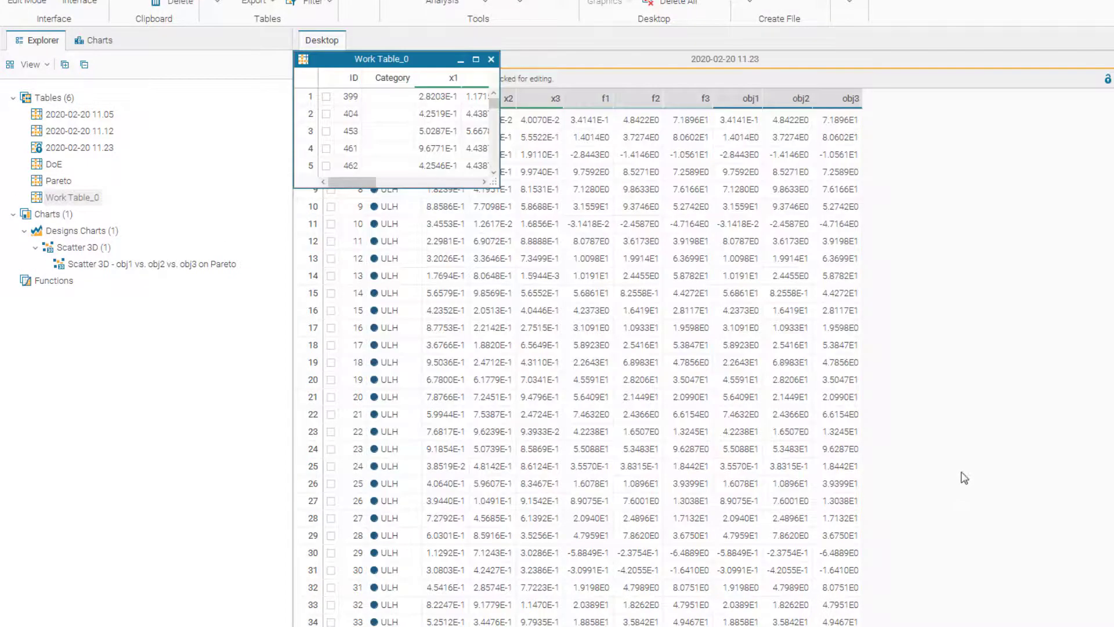
# Rename the new work table as Pareto40.
pyautogui.rightClick(73, 202)
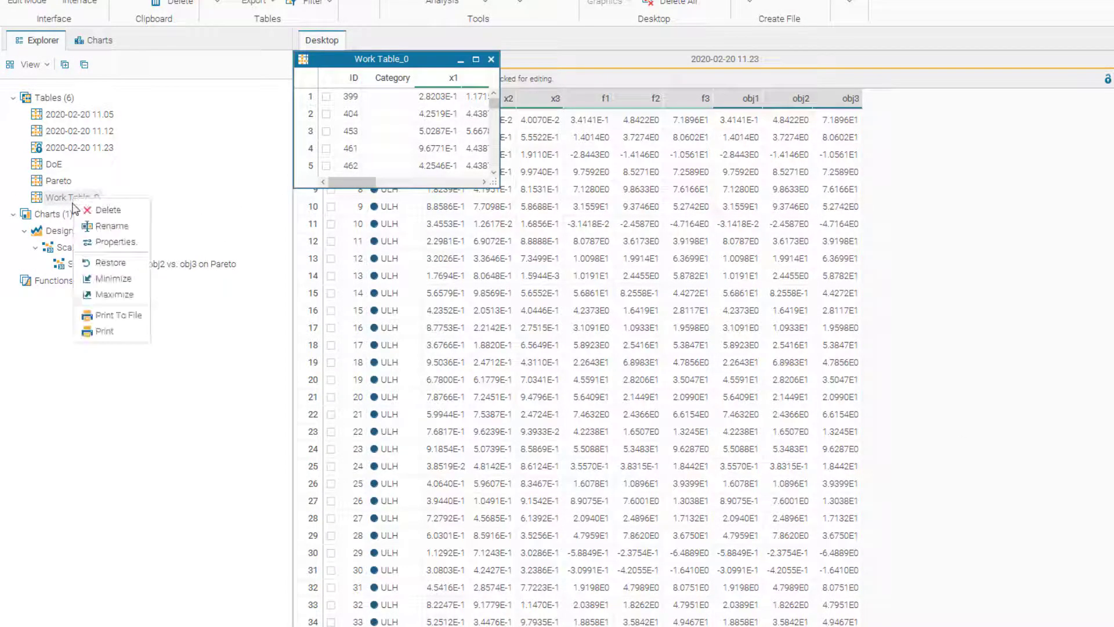
pyautogui.click(79, 226)
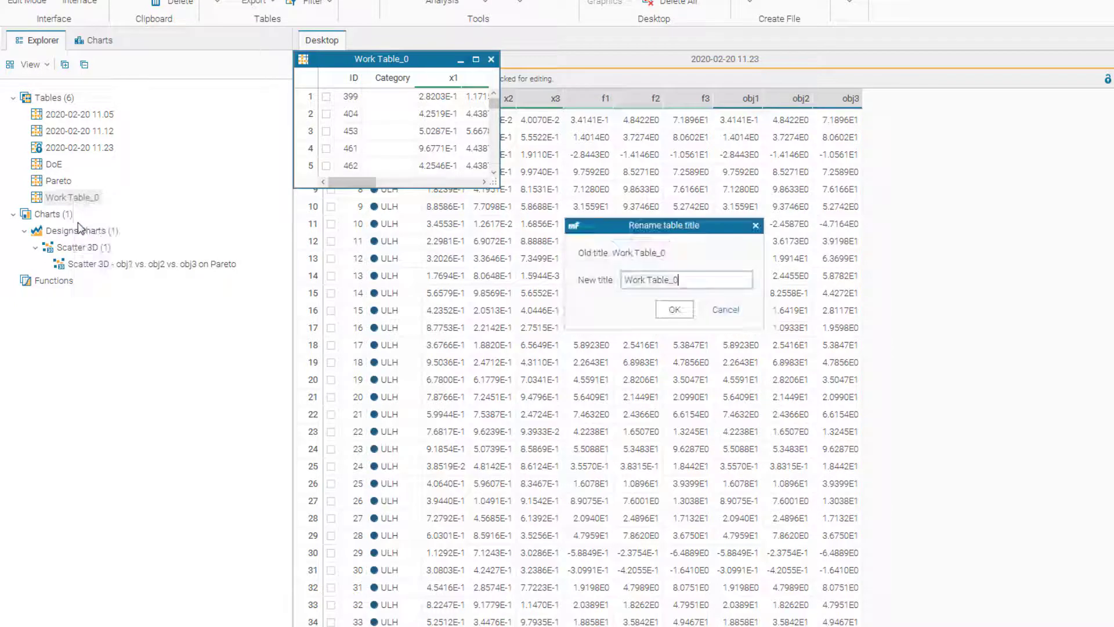
pyautogui.write('Pareto40')
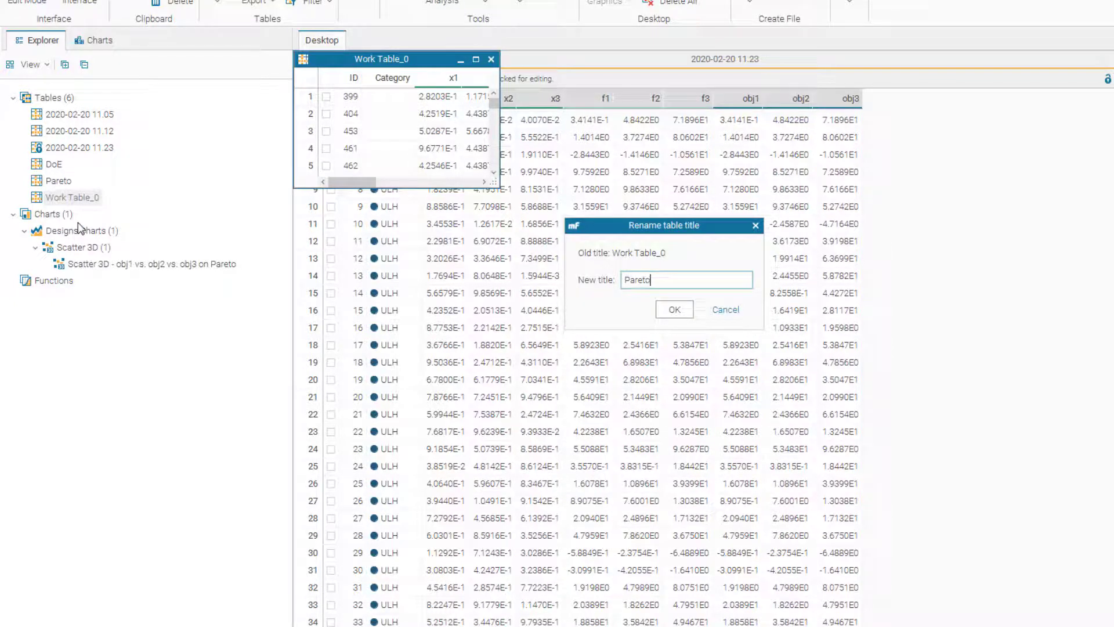
pyautogui.click(674, 308)
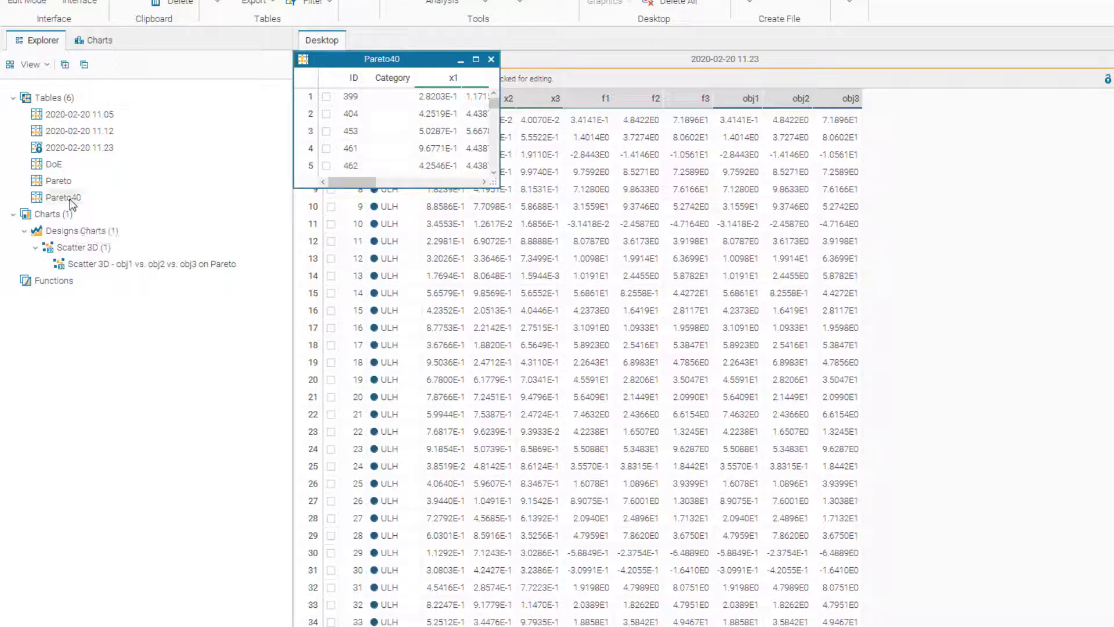
# Create a Scatter 3D chart from table Pareto40 with obj1 on X, obj2 on Y and obj3 on Z, and inspect it maximized and rotated.
pyautogui.click(361, 62)
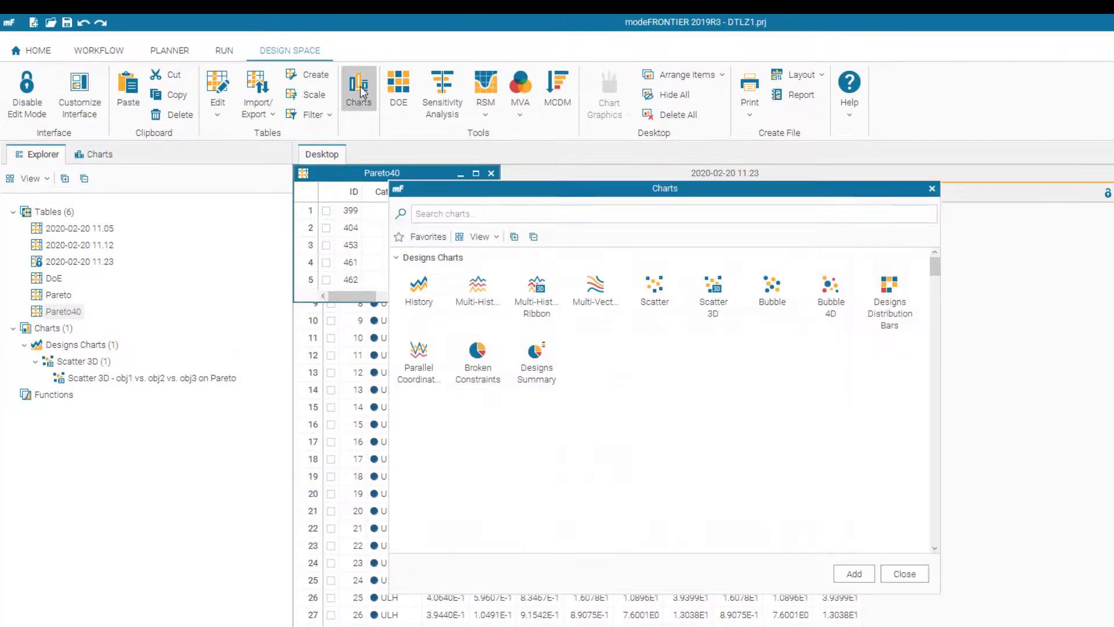
pyautogui.click(713, 293)
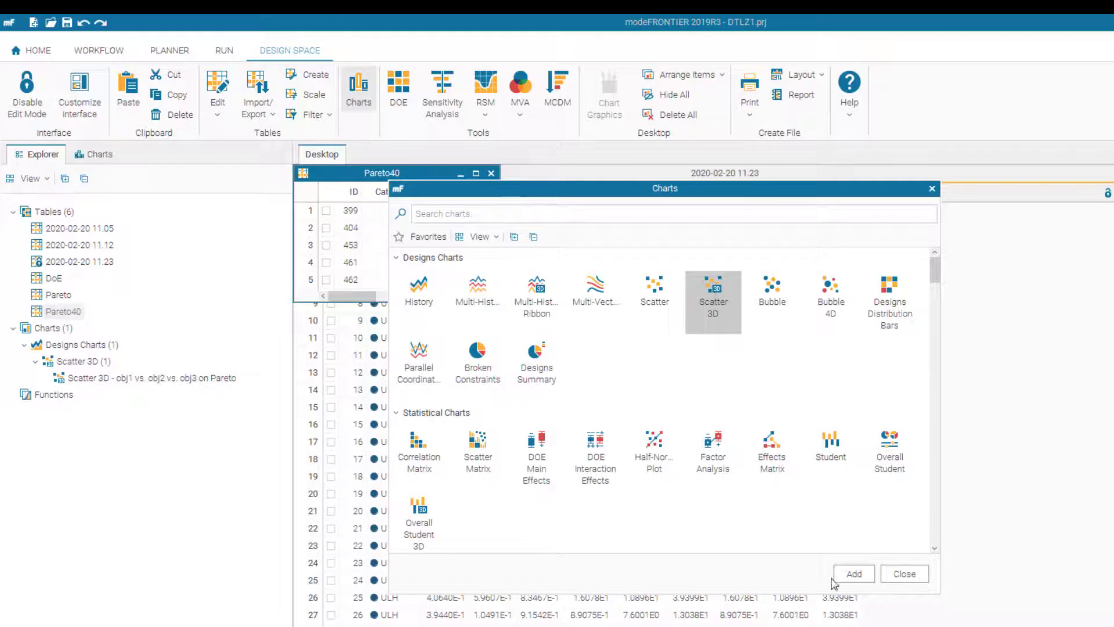
pyautogui.click(851, 573)
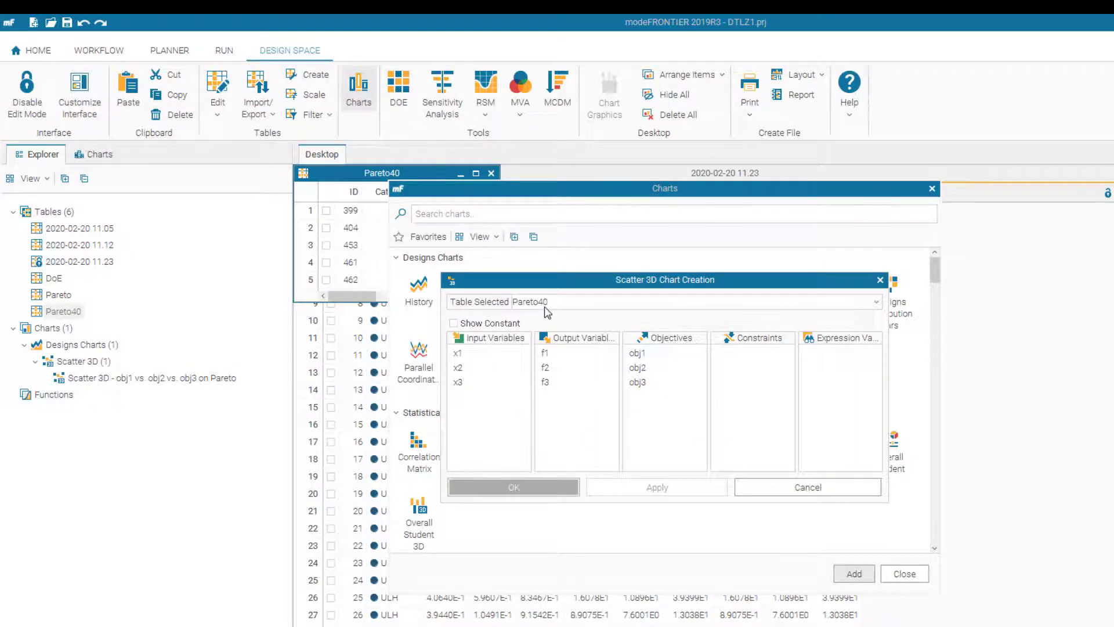
pyautogui.click(646, 353)
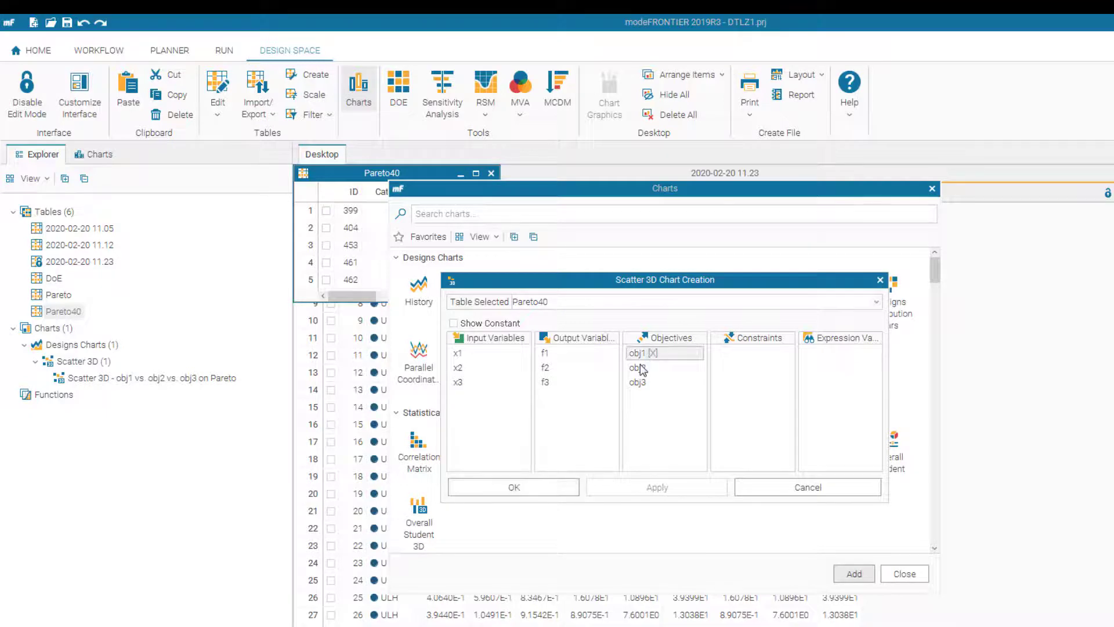
pyautogui.click(640, 368)
pyautogui.click(641, 382)
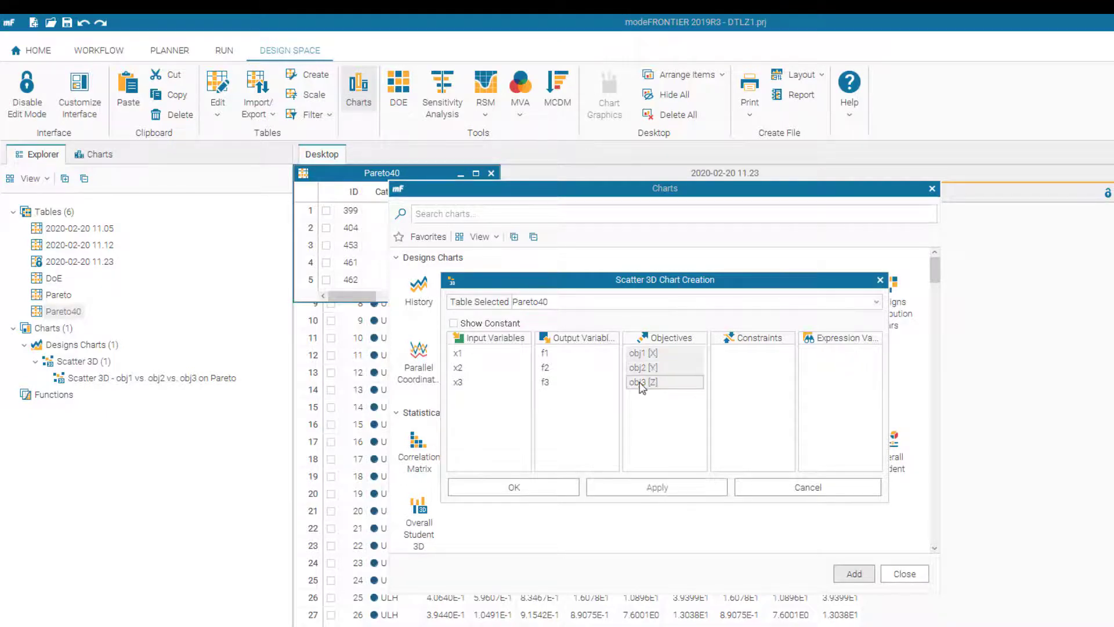
pyautogui.click(529, 492)
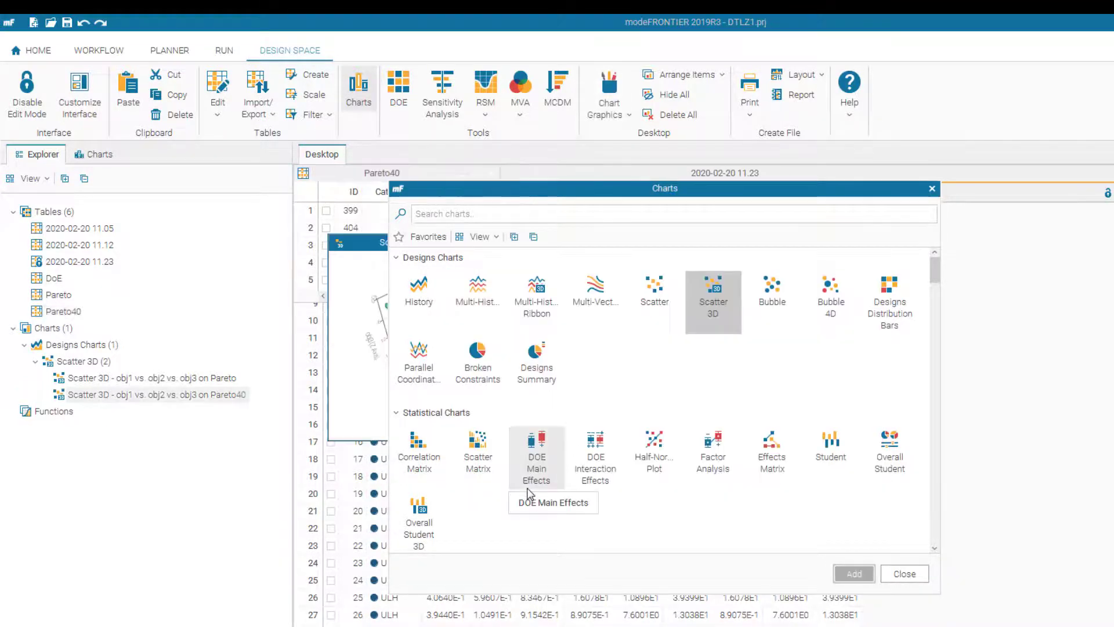
pyautogui.click(905, 573)
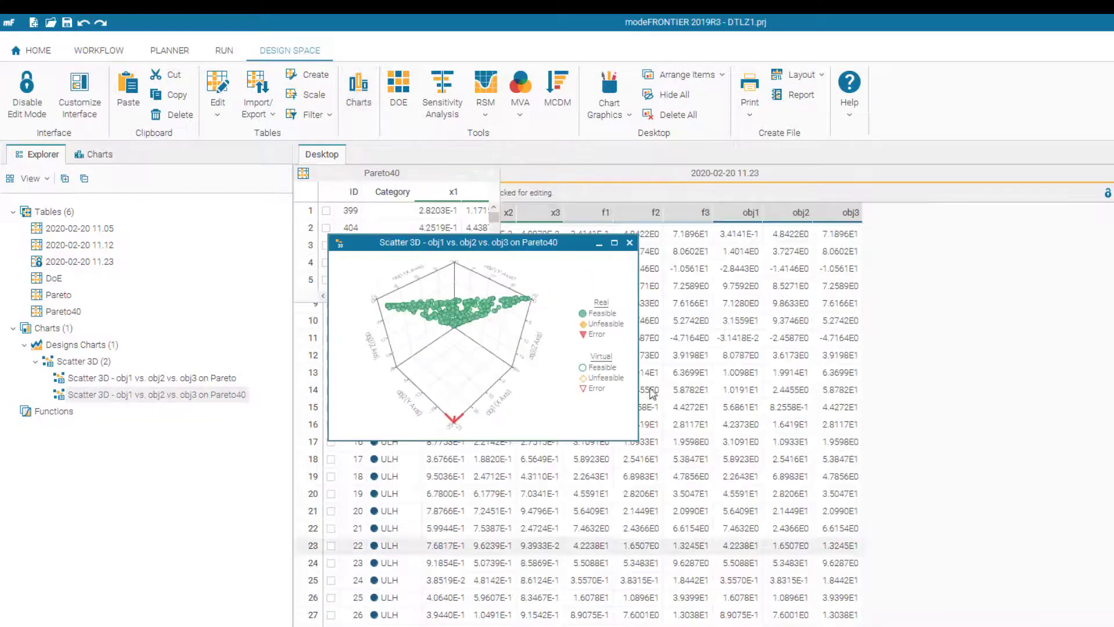
pyautogui.click(614, 244)
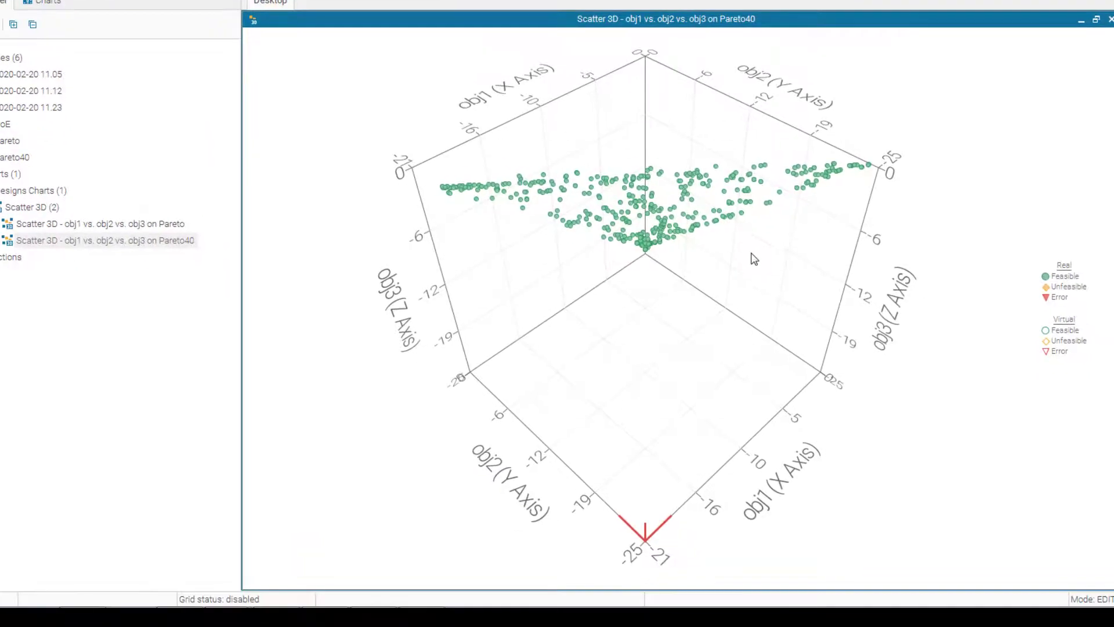
pyautogui.moveTo(758, 251); pyautogui.dragTo(593, 471)
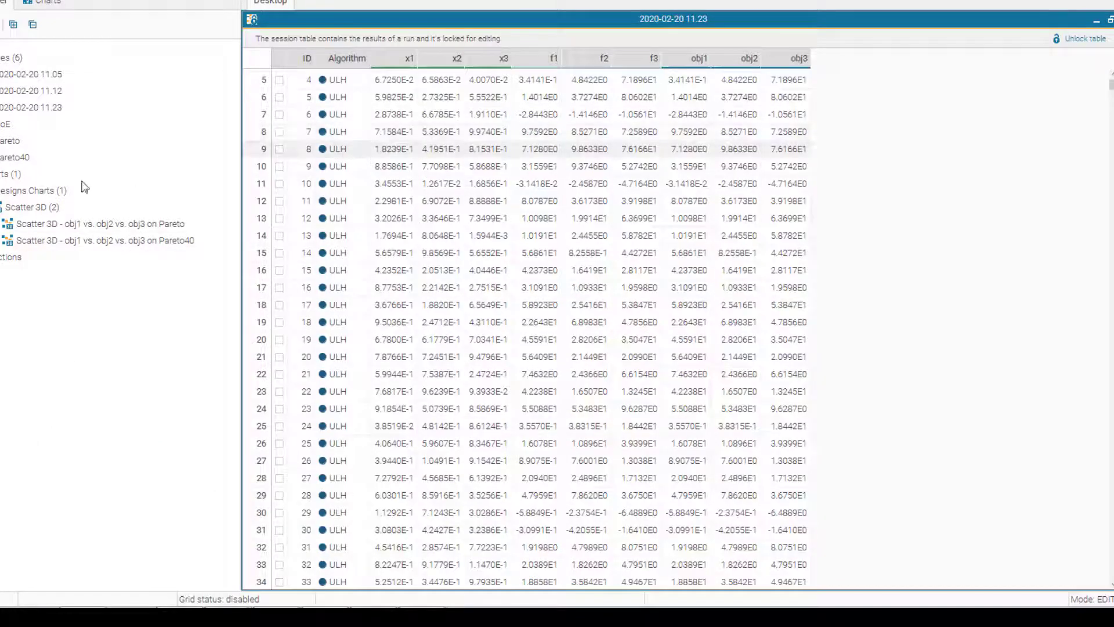
# Reopen the Pareto40 table and its Scatter 3D chart for viewing.
pyautogui.doubleClick(18, 158)
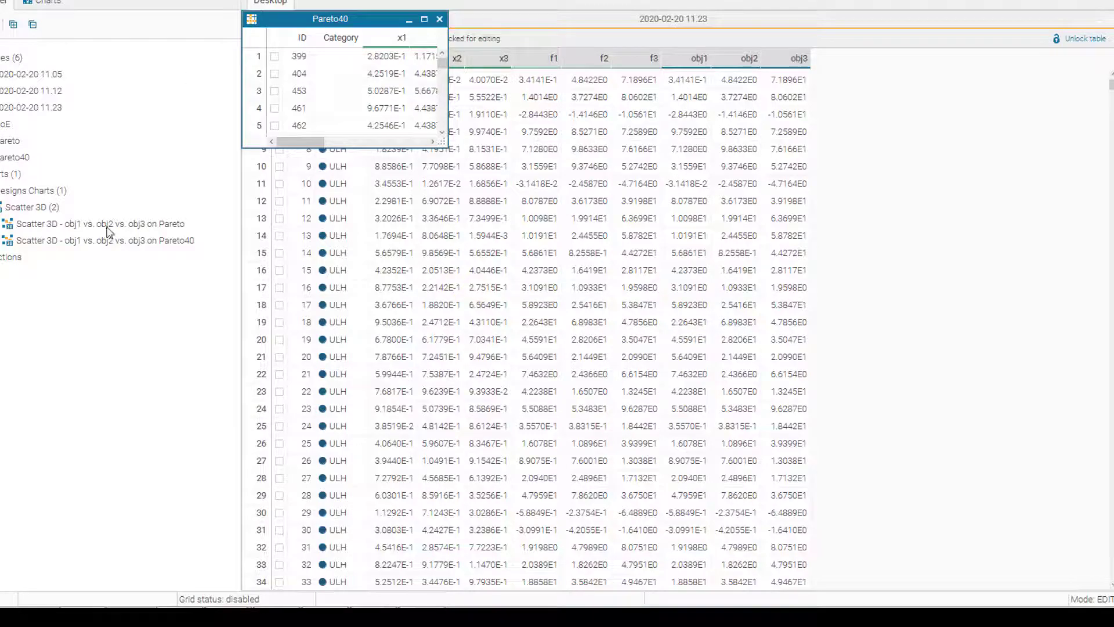
pyautogui.doubleClick(132, 240)
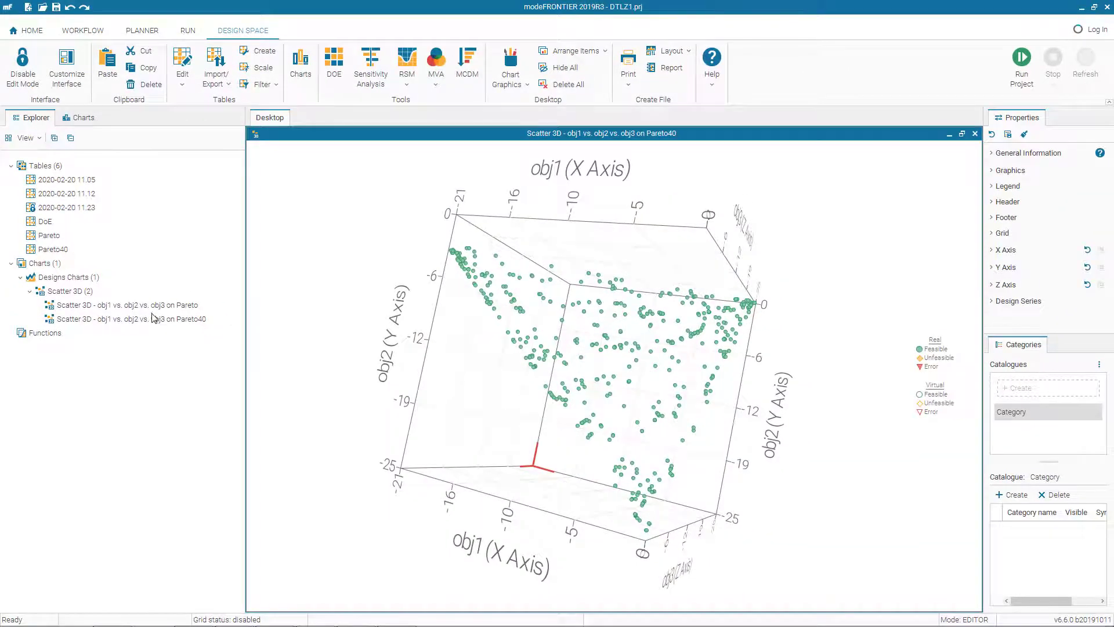
# Create a Scatter 3D chart from table Pareto40 with x1 on X, x2 on Y and x3 on Z, and inspect it maximized and rotated.
pyautogui.click(311, 68)
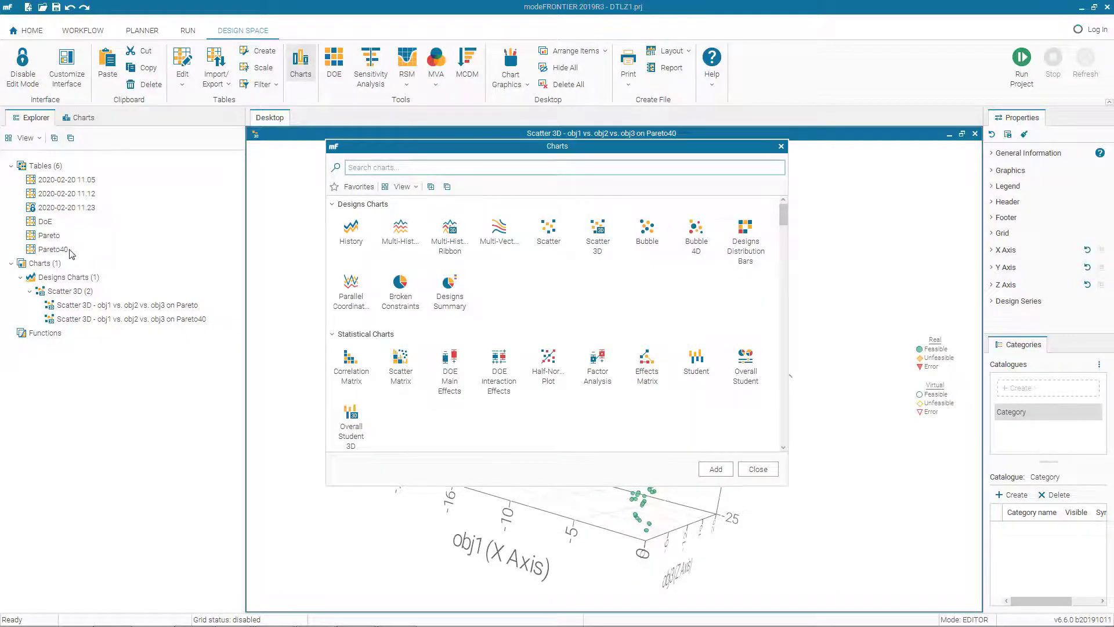
pyautogui.click(598, 238)
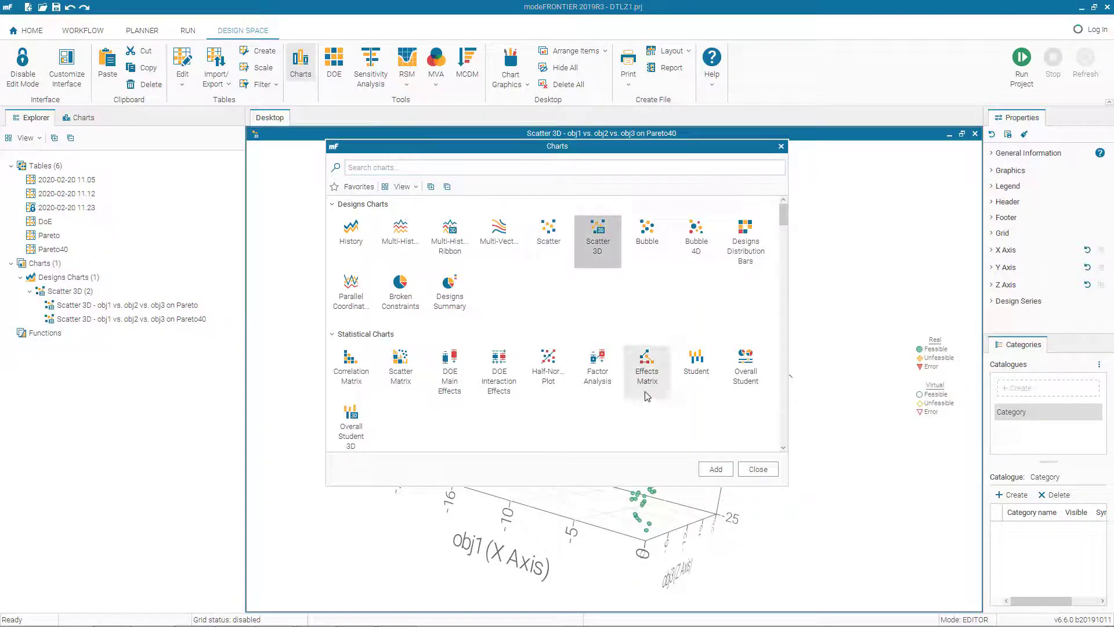
pyautogui.click(715, 468)
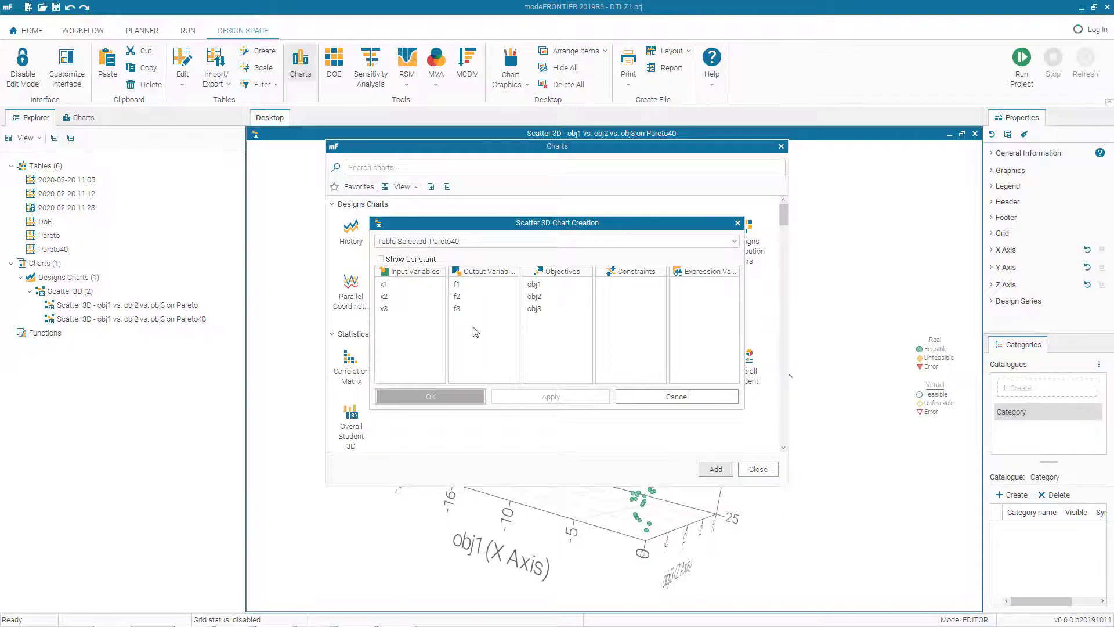
pyautogui.click(382, 285)
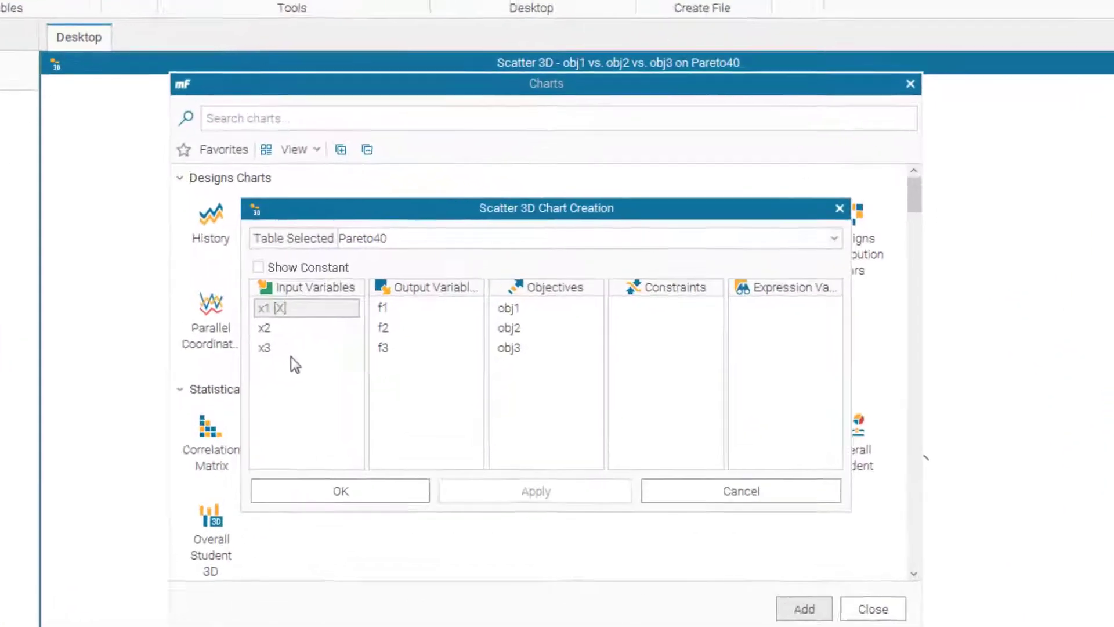
pyautogui.click(282, 329)
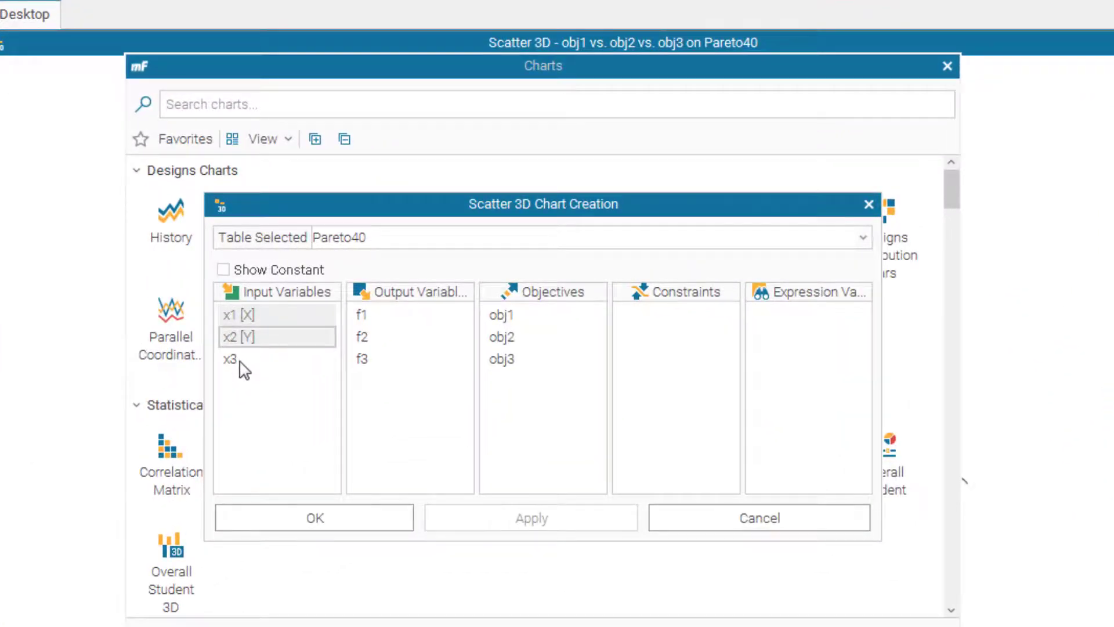
pyautogui.click(280, 348)
pyautogui.click(311, 518)
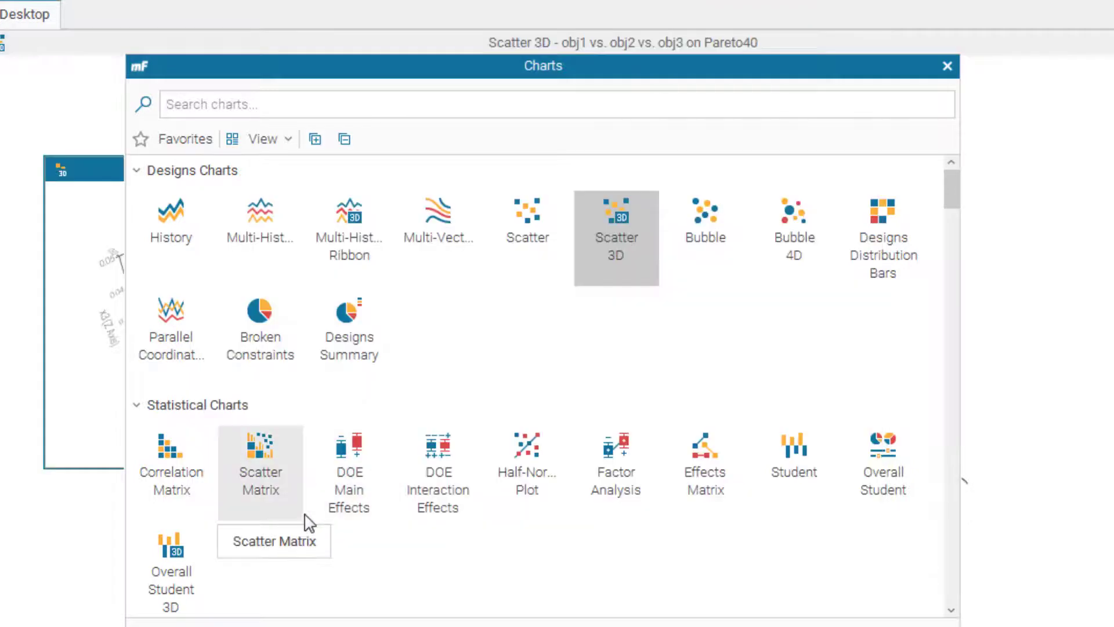
pyautogui.press('Escape')
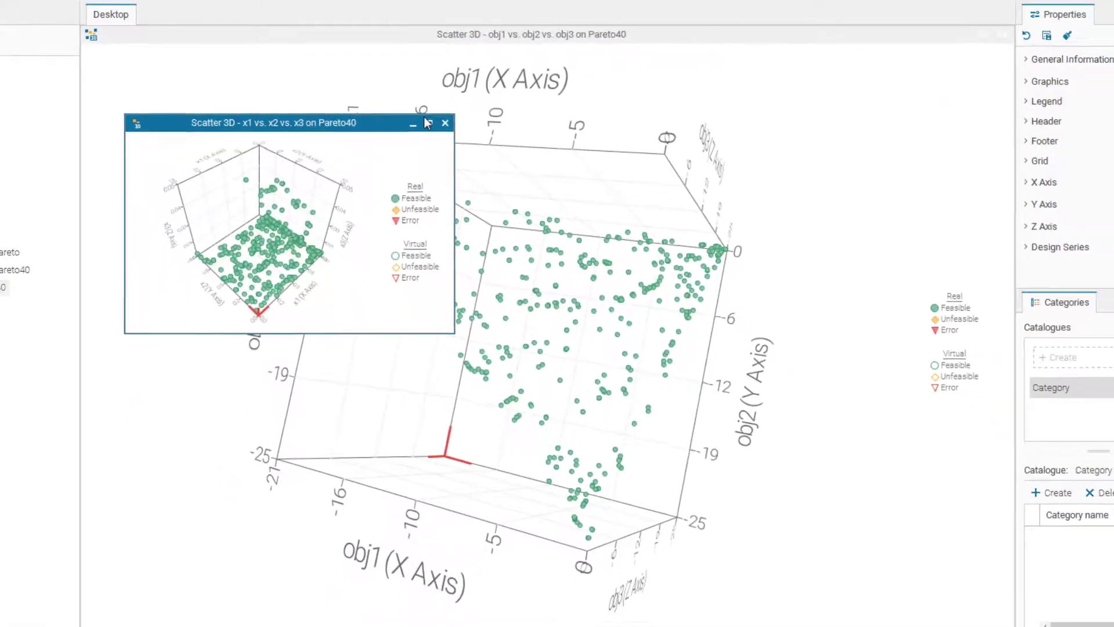
pyautogui.click(429, 123)
pyautogui.moveTo(468, 219); pyautogui.dragTo(502, 556)
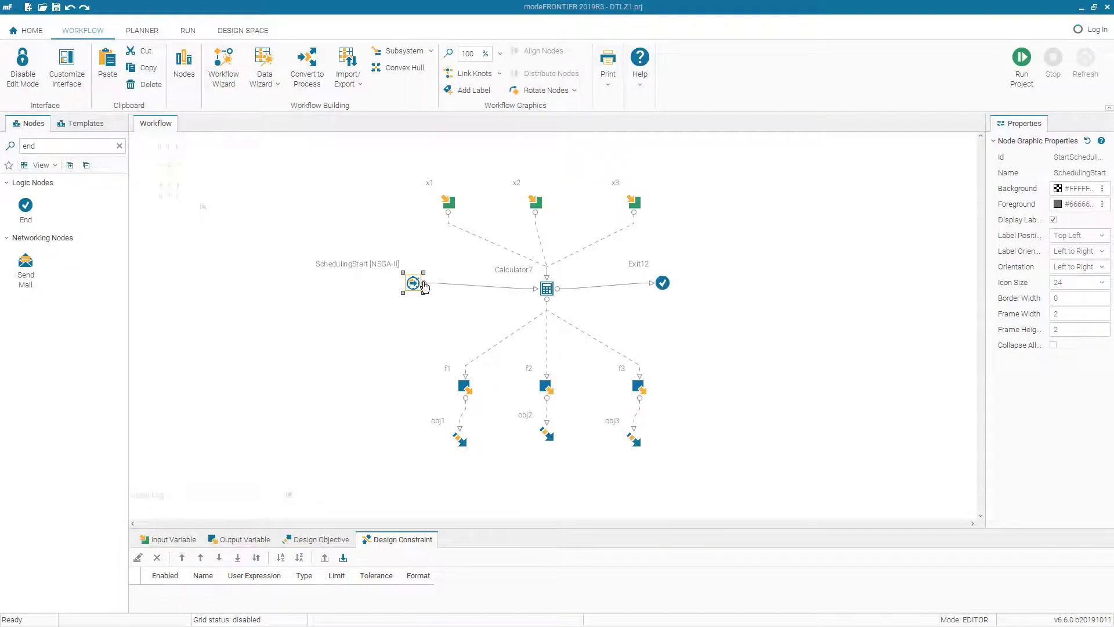
# Set the NSGA-II scheduler's number of generations to 100 in the SchedulingStart node of the workflow.
pyautogui.doubleClick(414, 280)
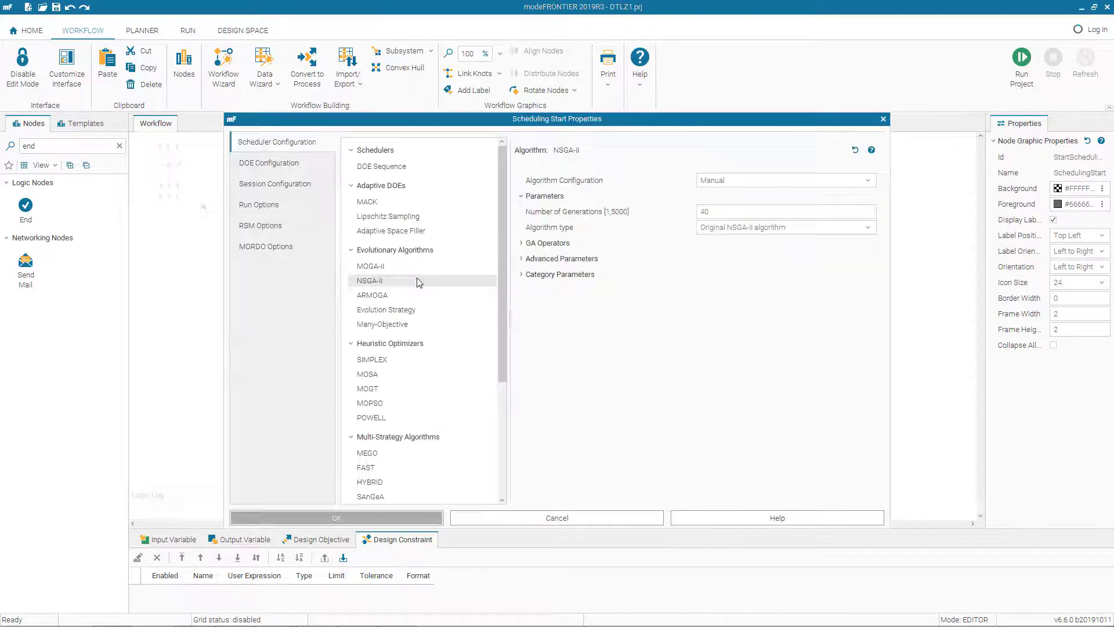
pyautogui.click(727, 206)
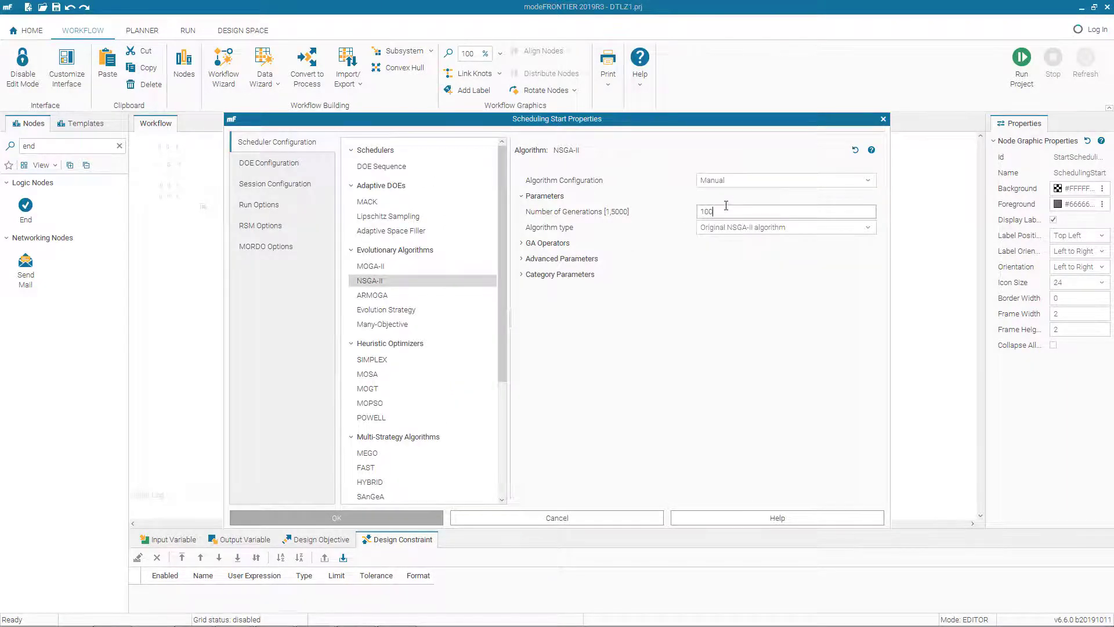
pyautogui.write('100')
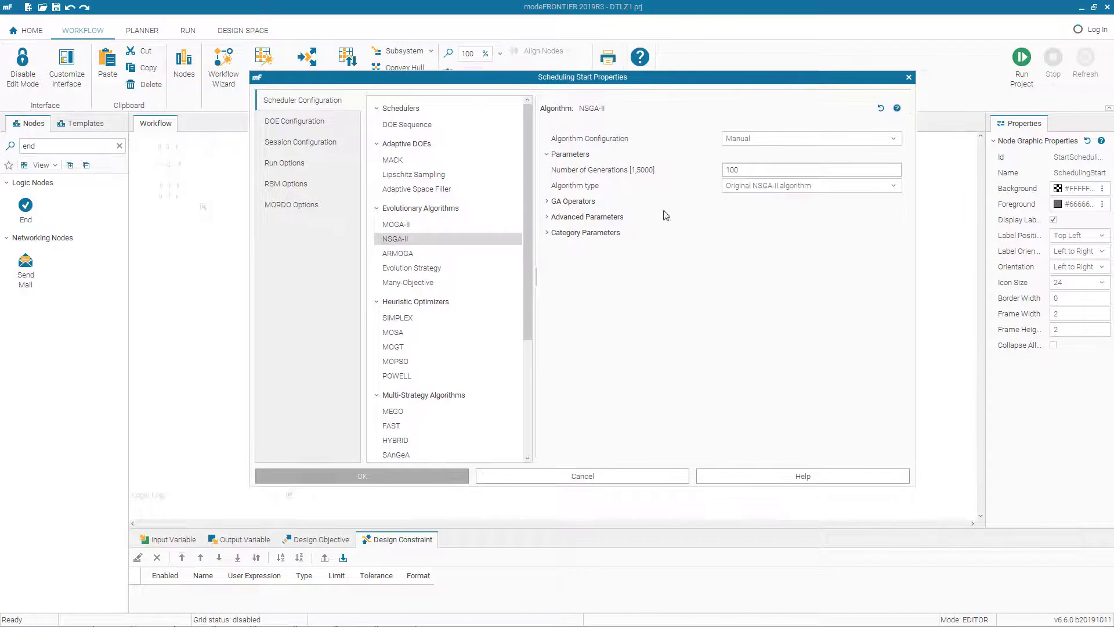
pyautogui.click(356, 472)
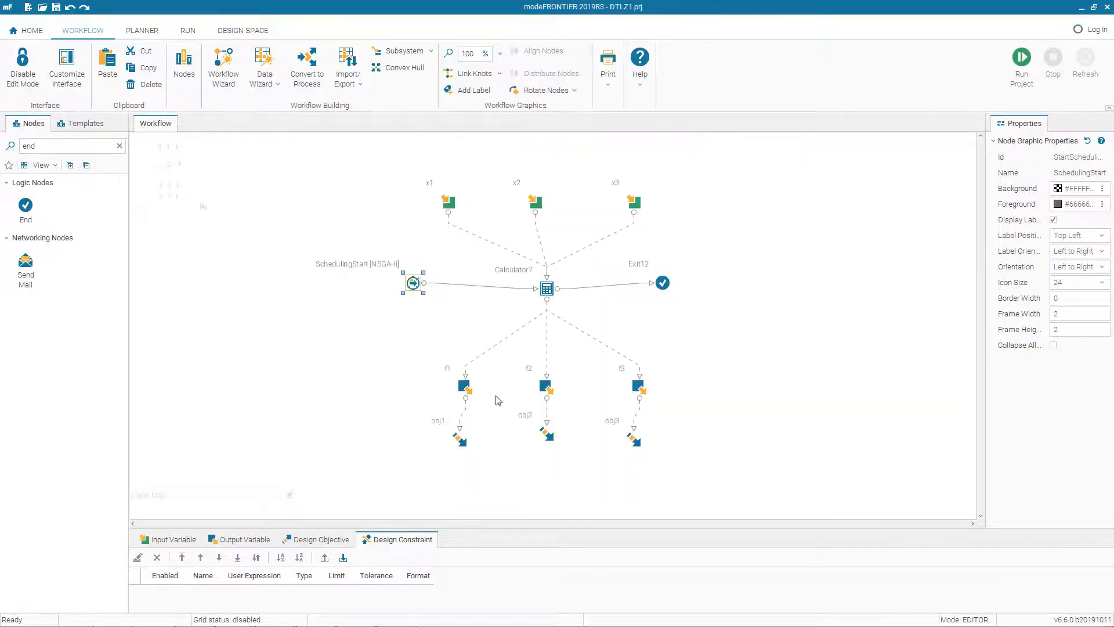
# Run the project under the file name DTLZ1.prj, overwriting the existing file.
pyautogui.click(1021, 64)
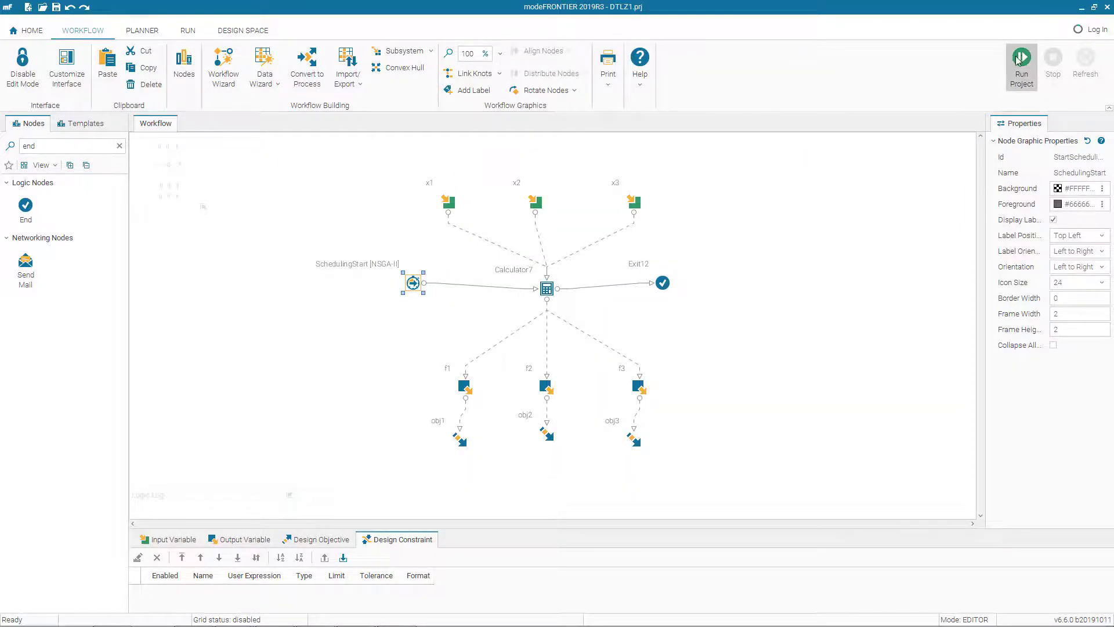
pyautogui.click(889, 444)
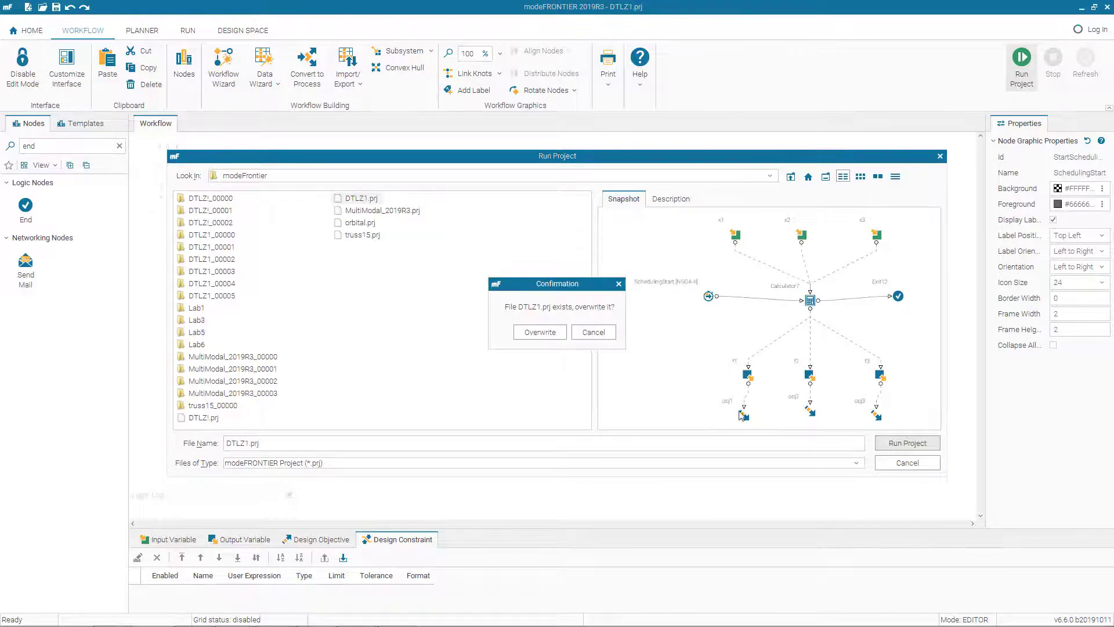
pyautogui.click(524, 333)
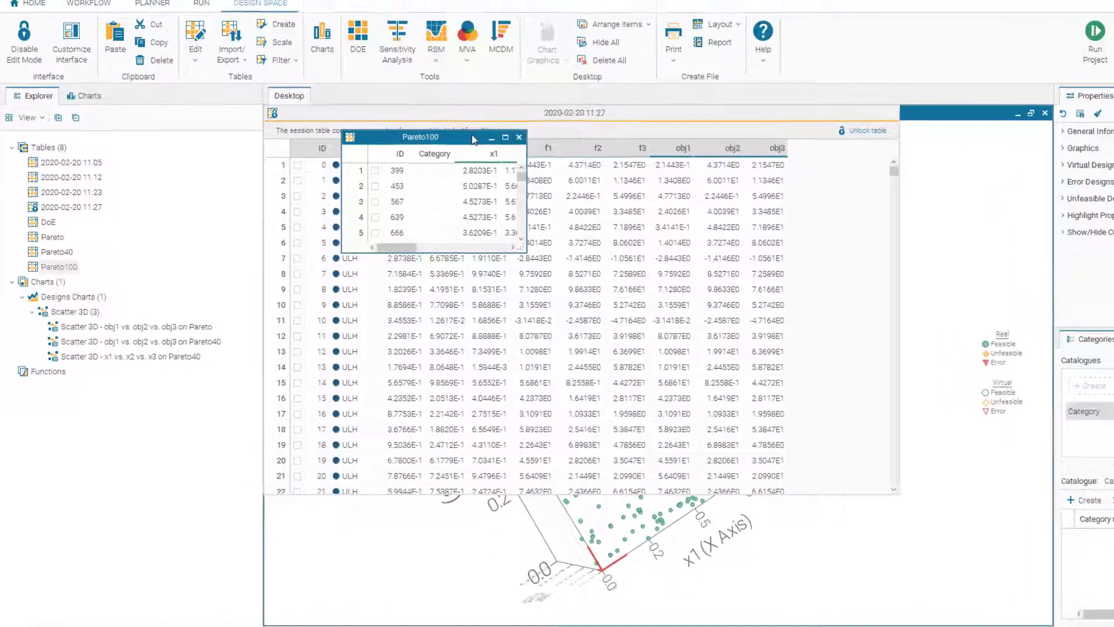
# Create a Scatter 3D chart from table Pareto100 with obj1 on X, obj2 on Y and obj3 on Z, and inspect it maximized and rotated.
pyautogui.moveTo(446, 155); pyautogui.dragTo(675, 290)
pyautogui.moveTo(947, 284); pyautogui.dragTo(960, 293)
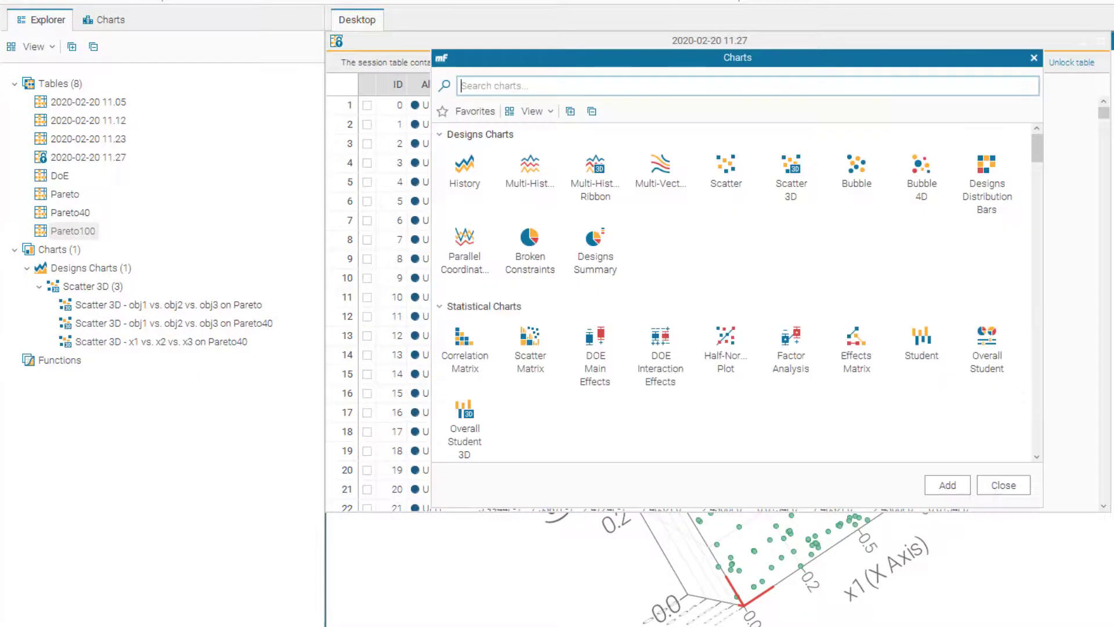
pyautogui.click(778, 187)
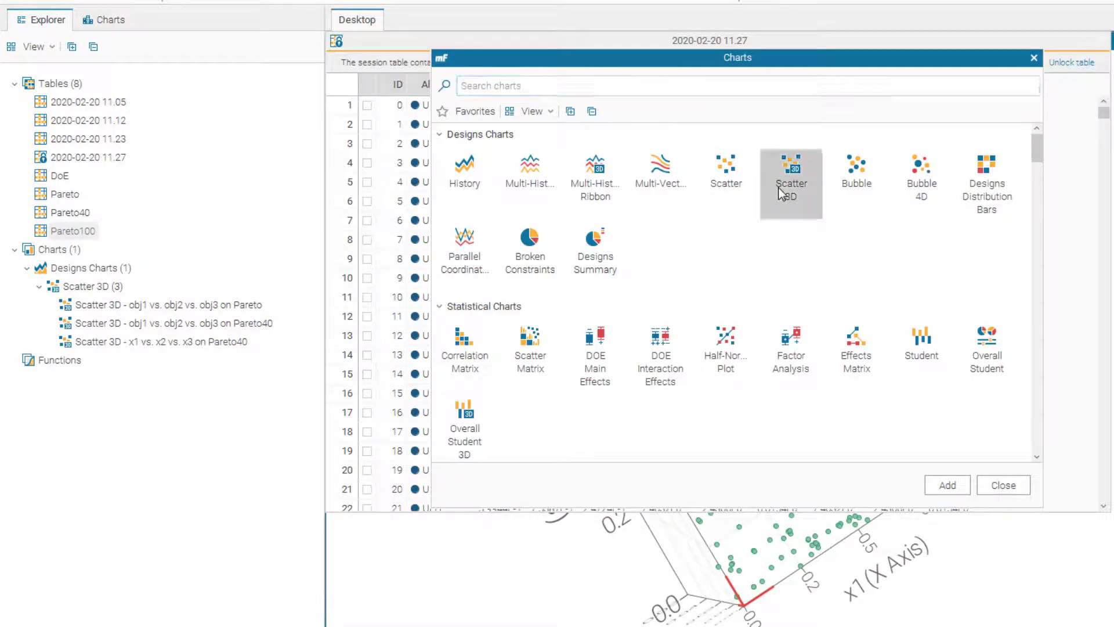
pyautogui.click(956, 485)
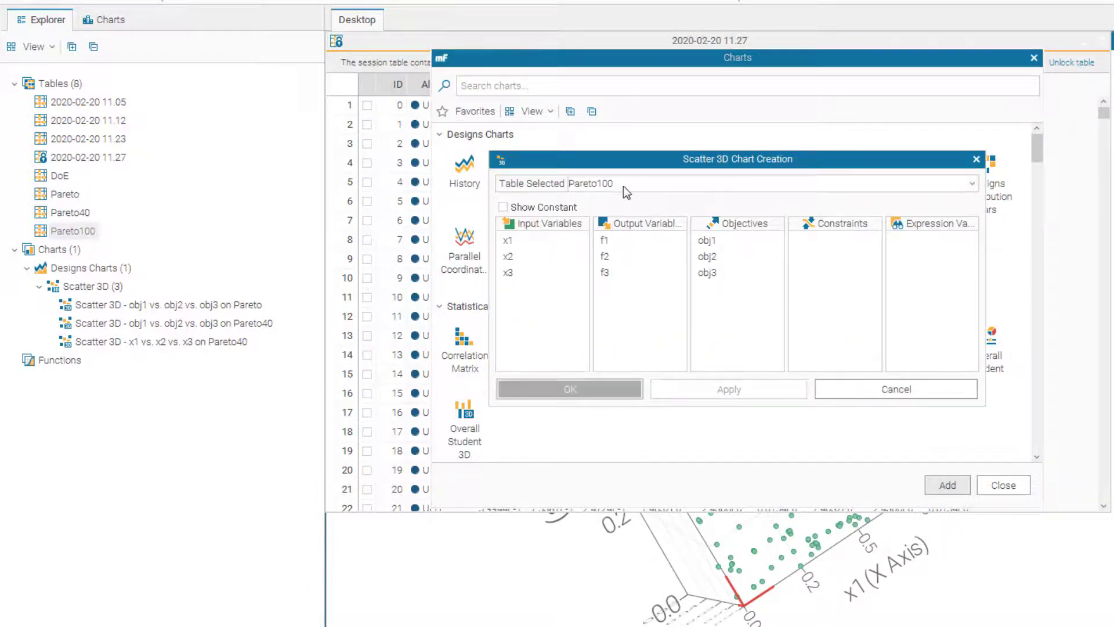
pyautogui.click(709, 240)
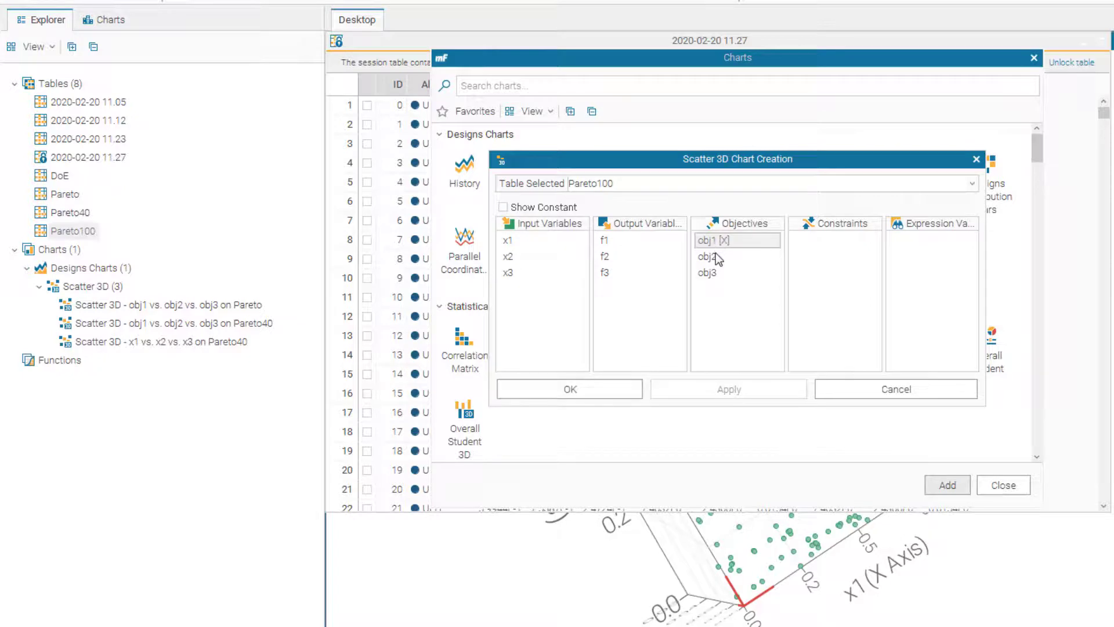
pyautogui.click(715, 255)
pyautogui.click(718, 273)
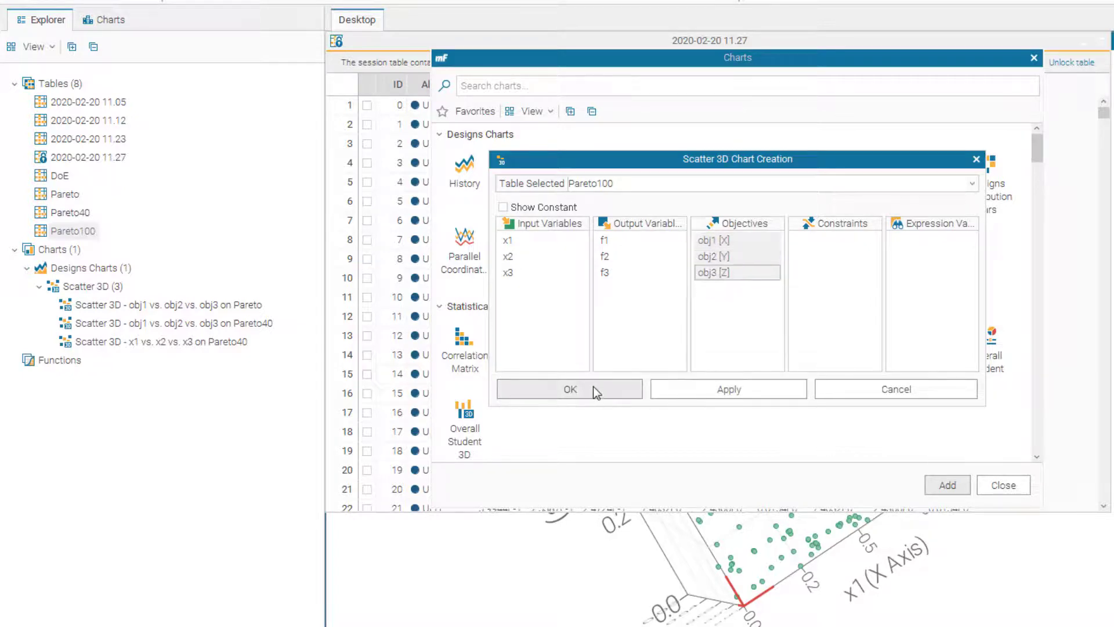
pyautogui.click(593, 387)
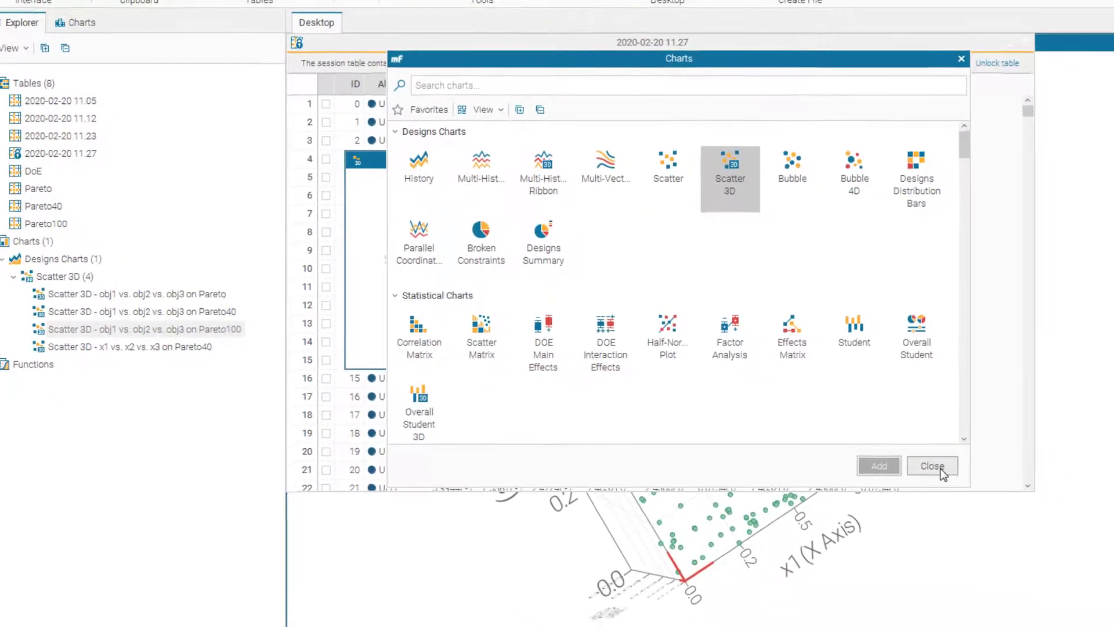
pyautogui.click(941, 473)
pyautogui.click(650, 159)
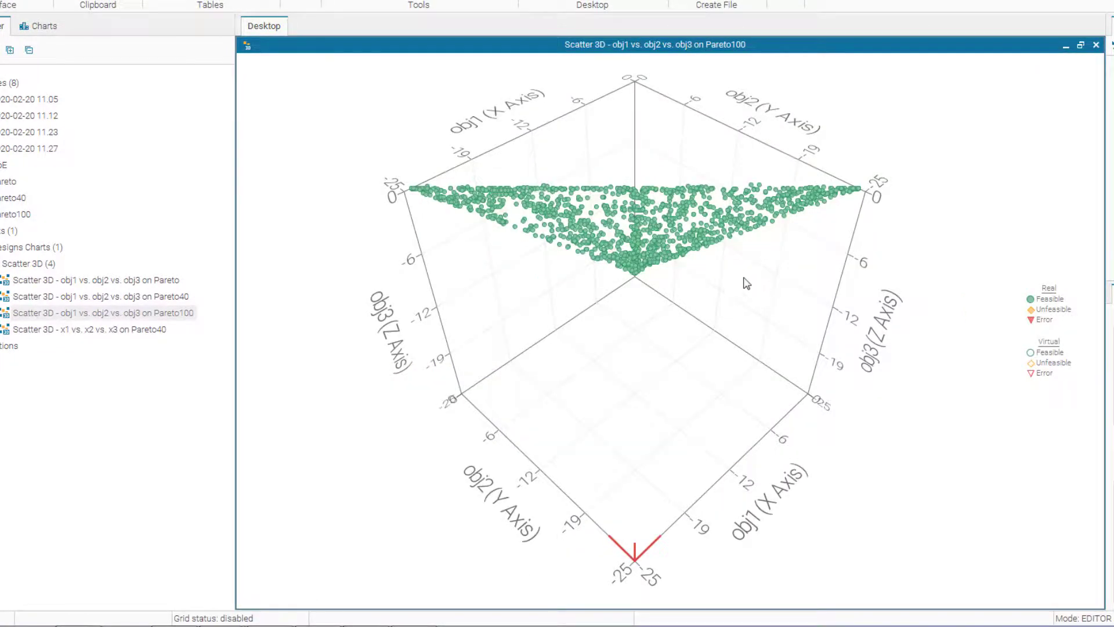
pyautogui.moveTo(746, 283); pyautogui.dragTo(503, 435)
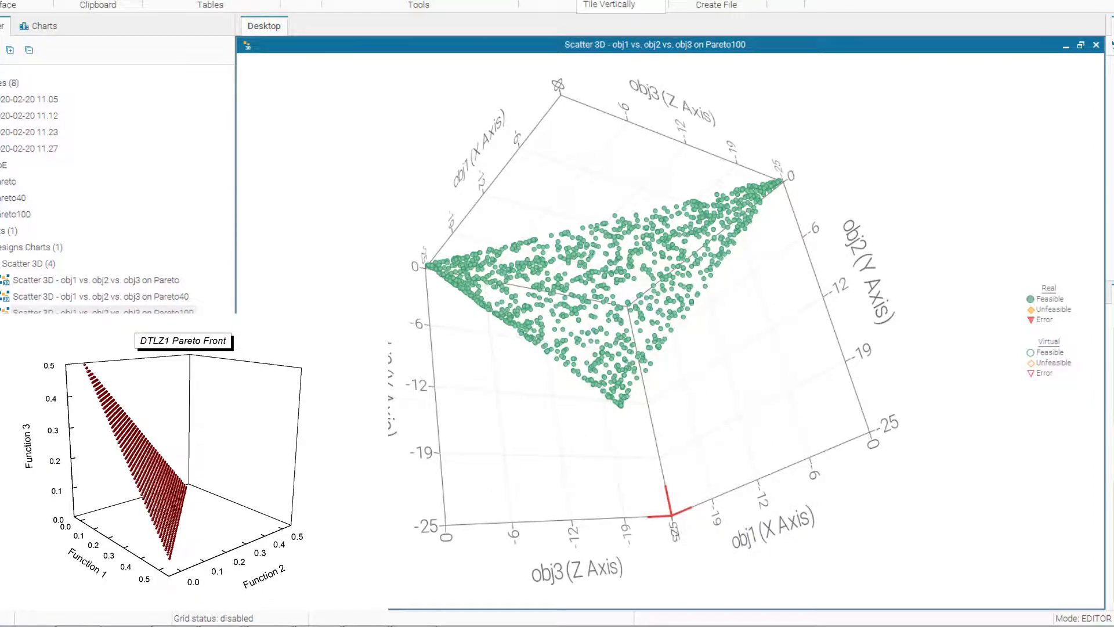
# Tile the open desktop windows vertically and compare the objective Scatter 3D charts of Pareto, Pareto40 and Pareto100.
pyautogui.click(611, 5)
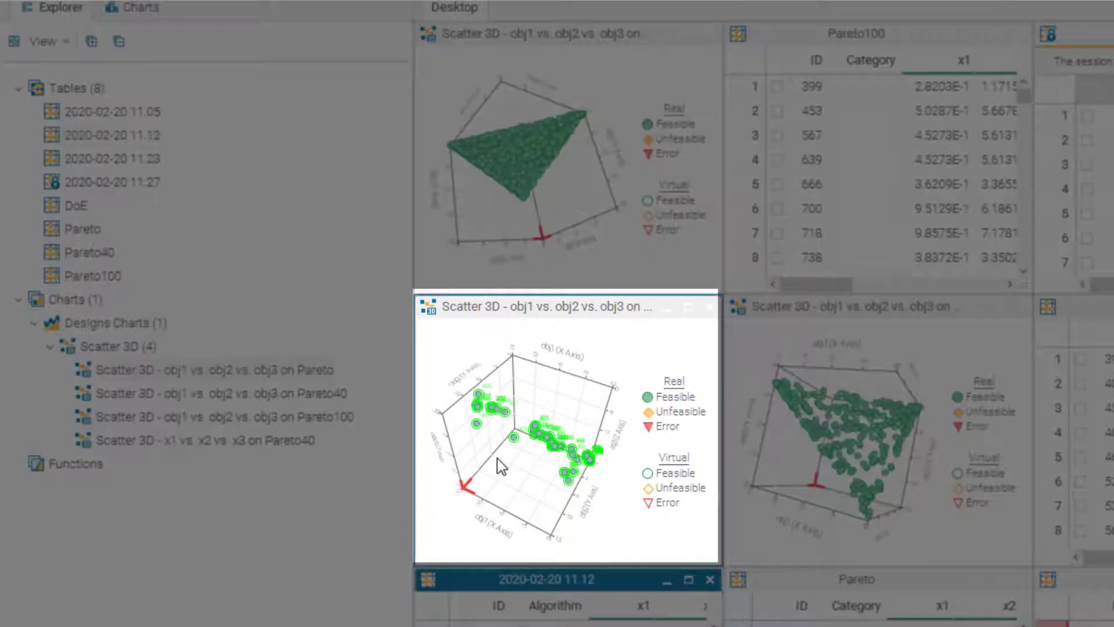
pyautogui.click(502, 466)
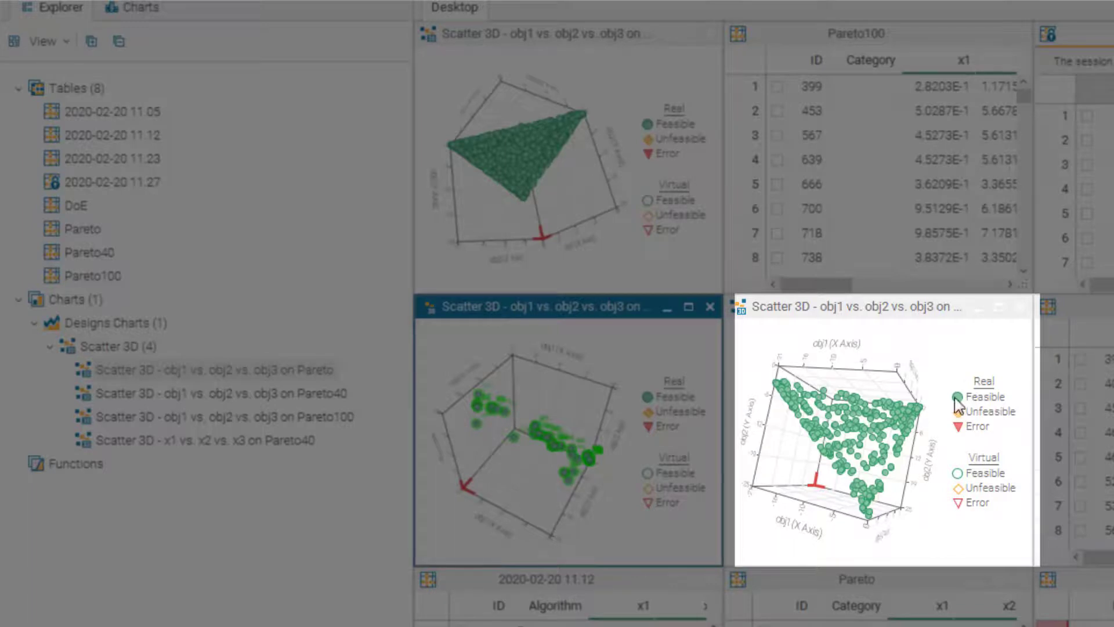
pyautogui.moveTo(559, 159)
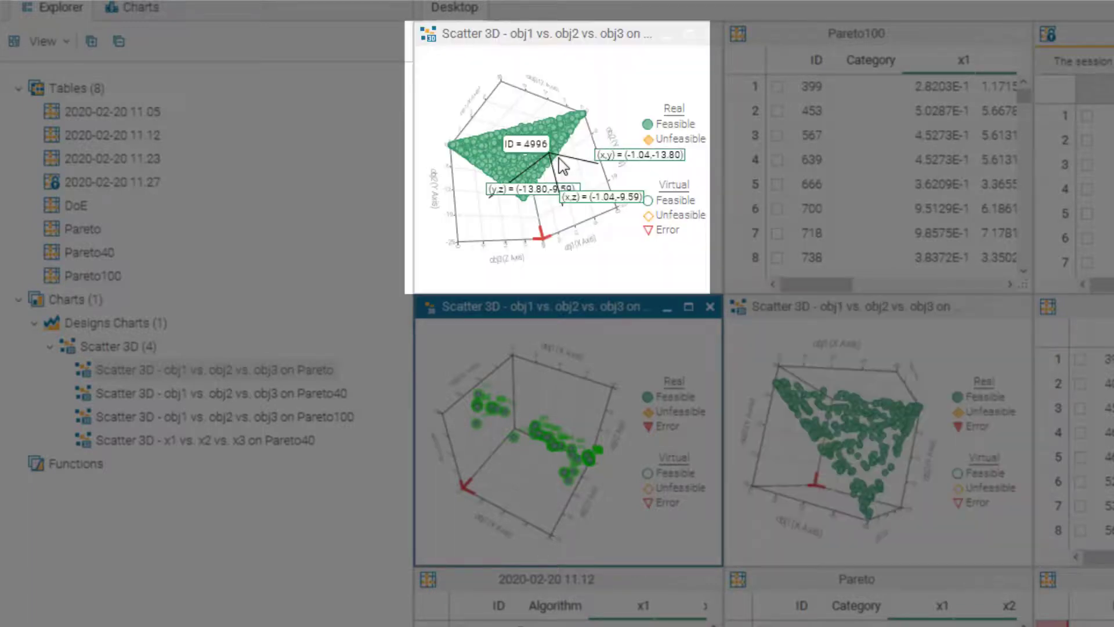